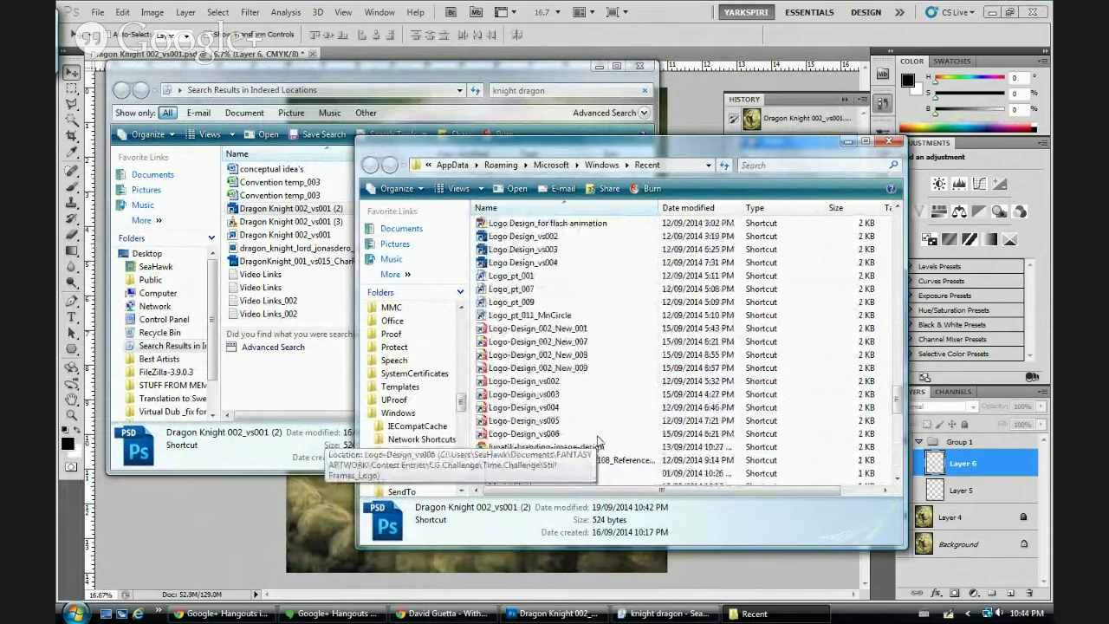
pyautogui.scroll(8, 598, 442)
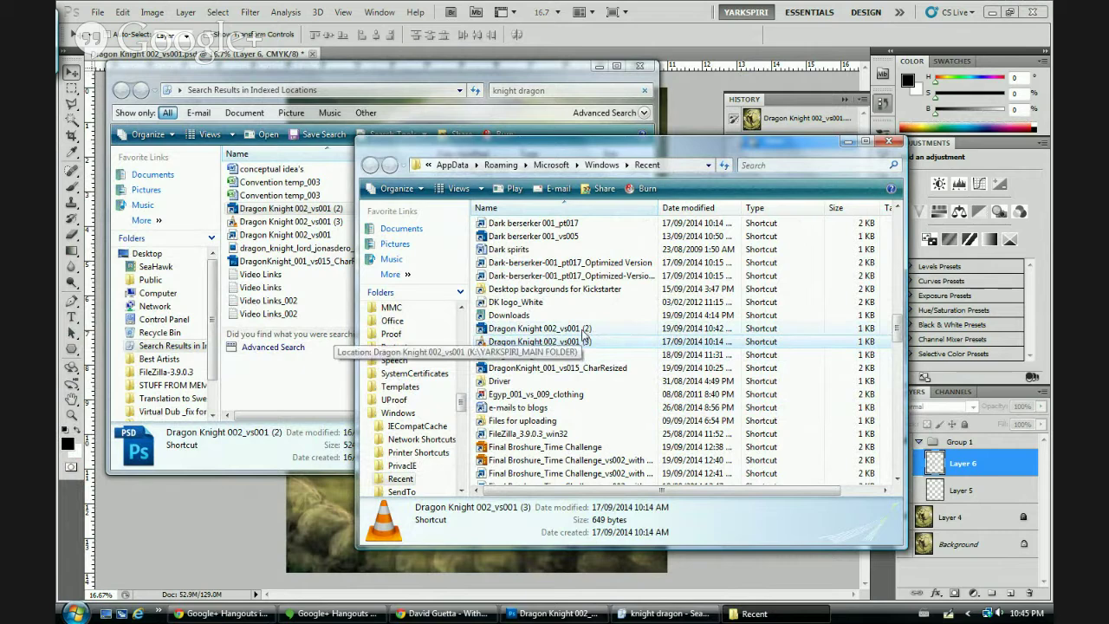
pyautogui.click(585, 330)
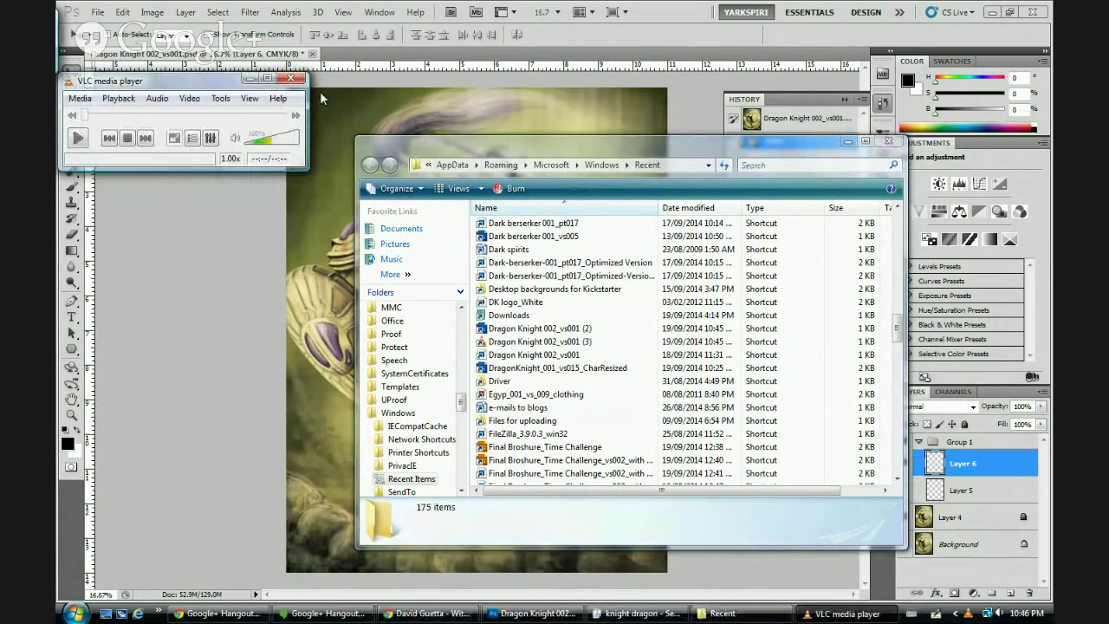
pyautogui.click(296, 79)
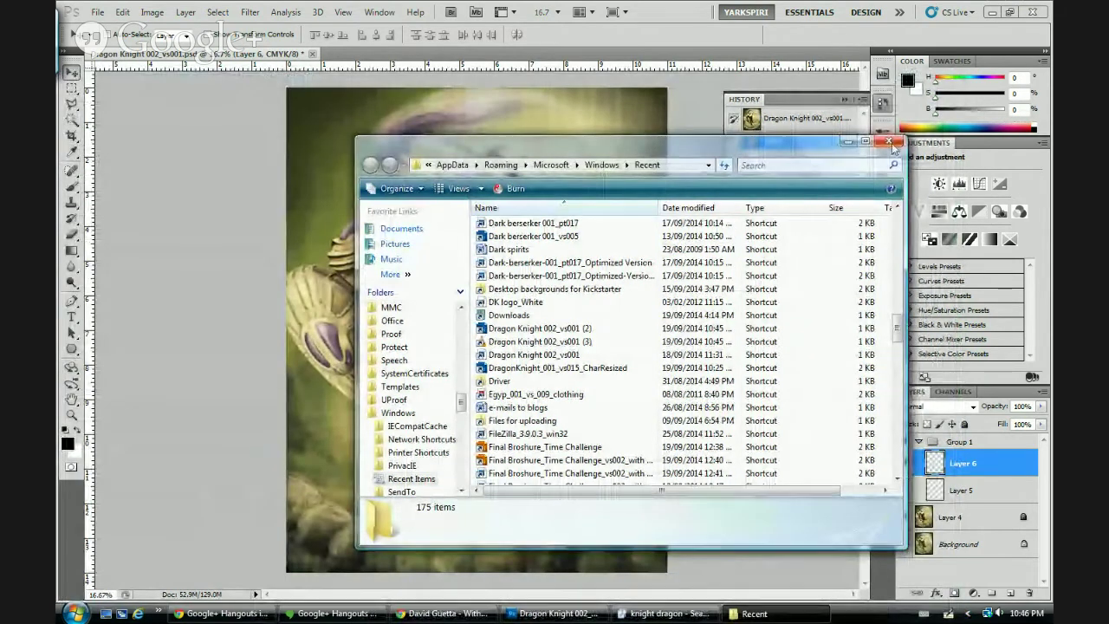
pyautogui.hotkey('alt', 'F4')
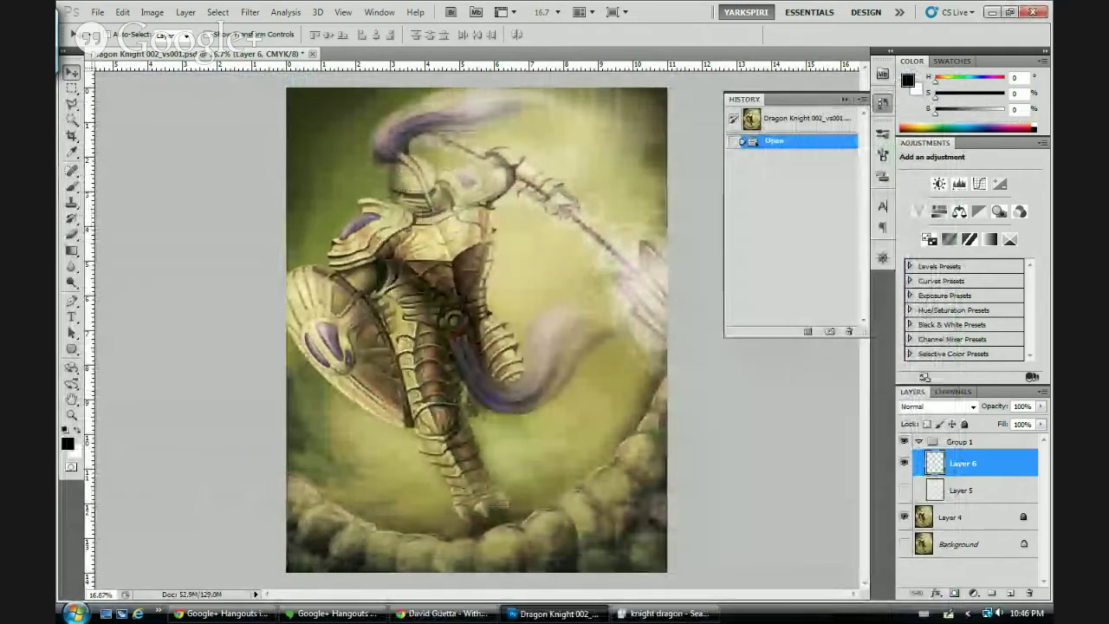
# - Open YARKSPIRI_MAIN FOLDER on Removable Disk (K:) in Windows Explorer and widen the Name column to show full file names
pyautogui.click(74, 613)
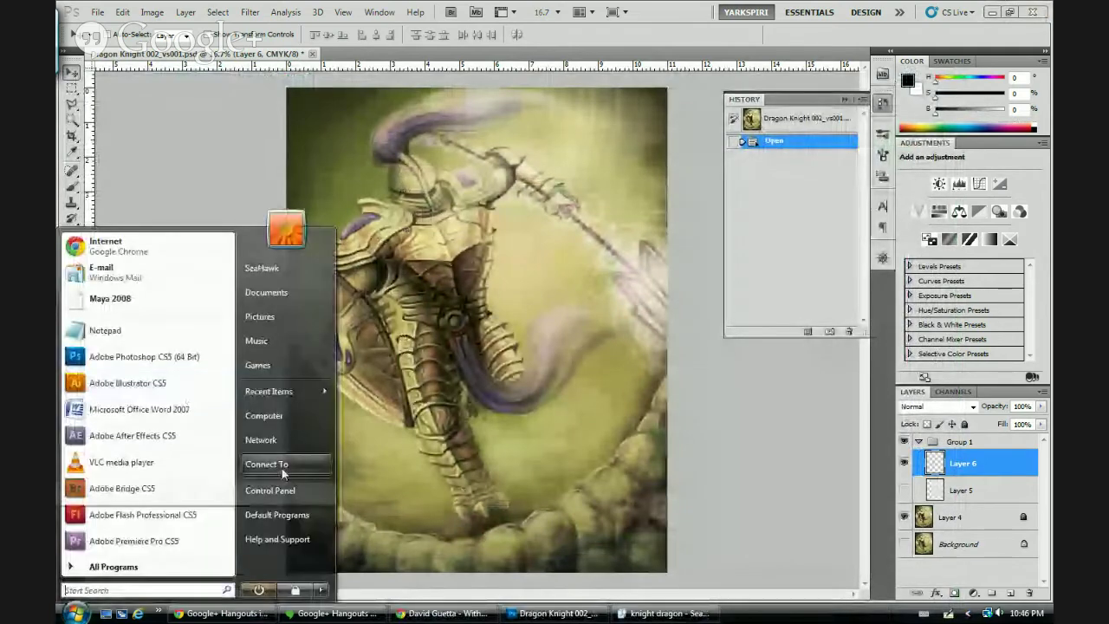
pyautogui.click(807, 443)
pyautogui.press('super+e')
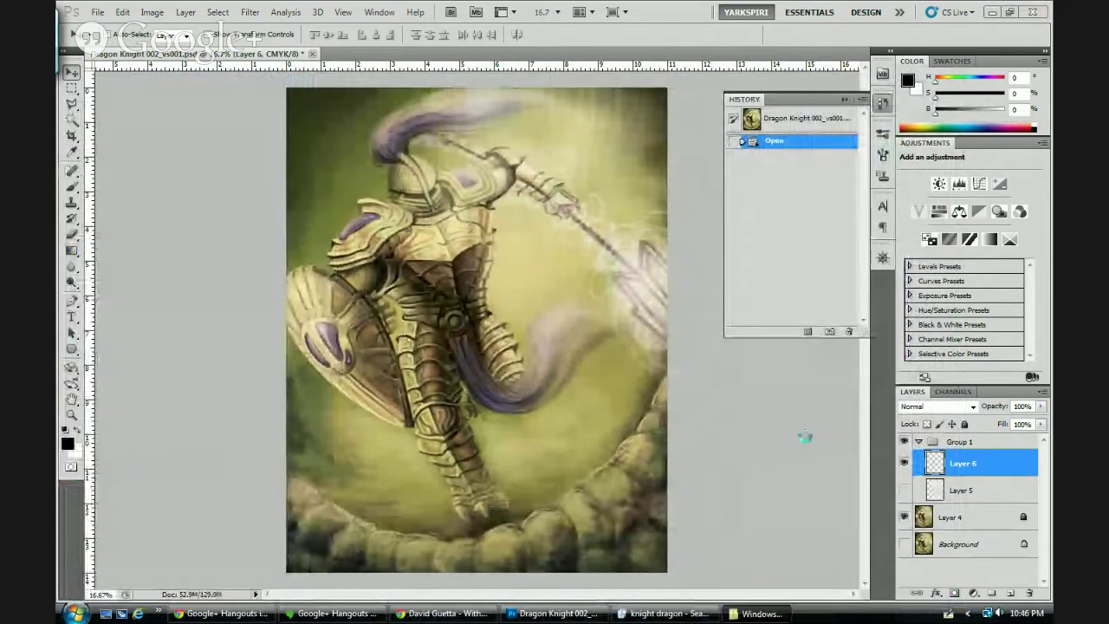
pyautogui.doubleClick(638, 362)
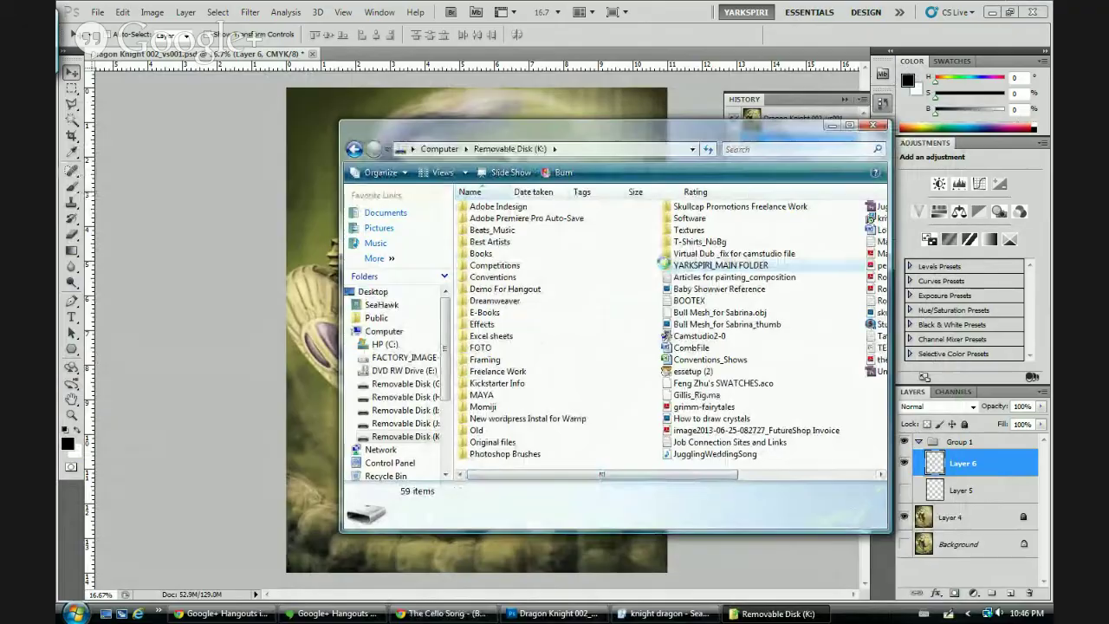
pyautogui.doubleClick(681, 268)
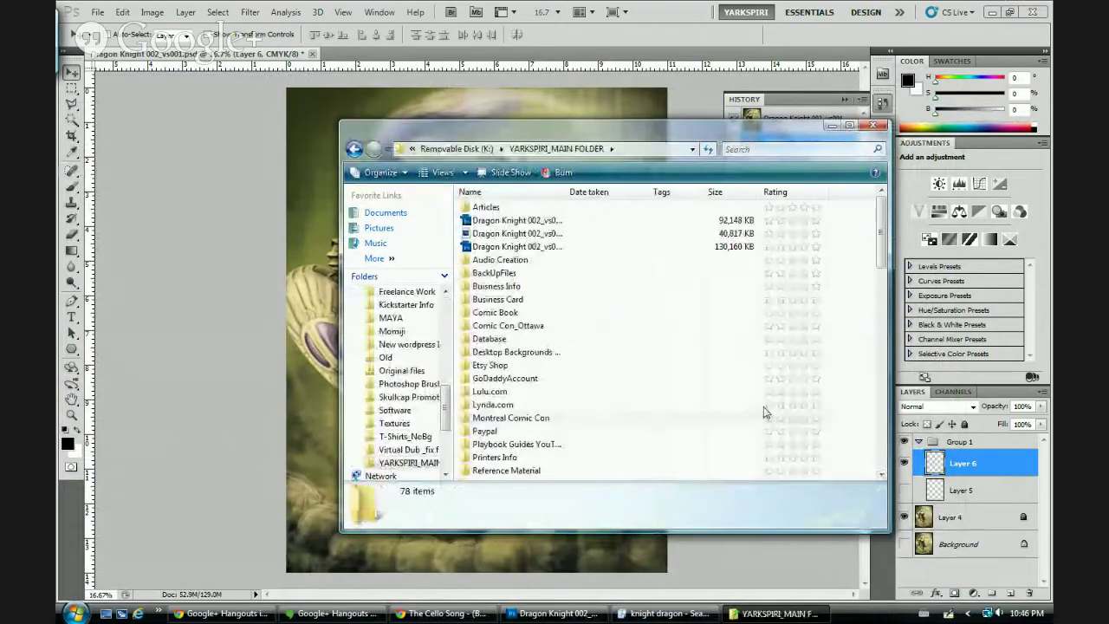
pyautogui.moveTo(569, 193); pyautogui.dragTo(658, 200)
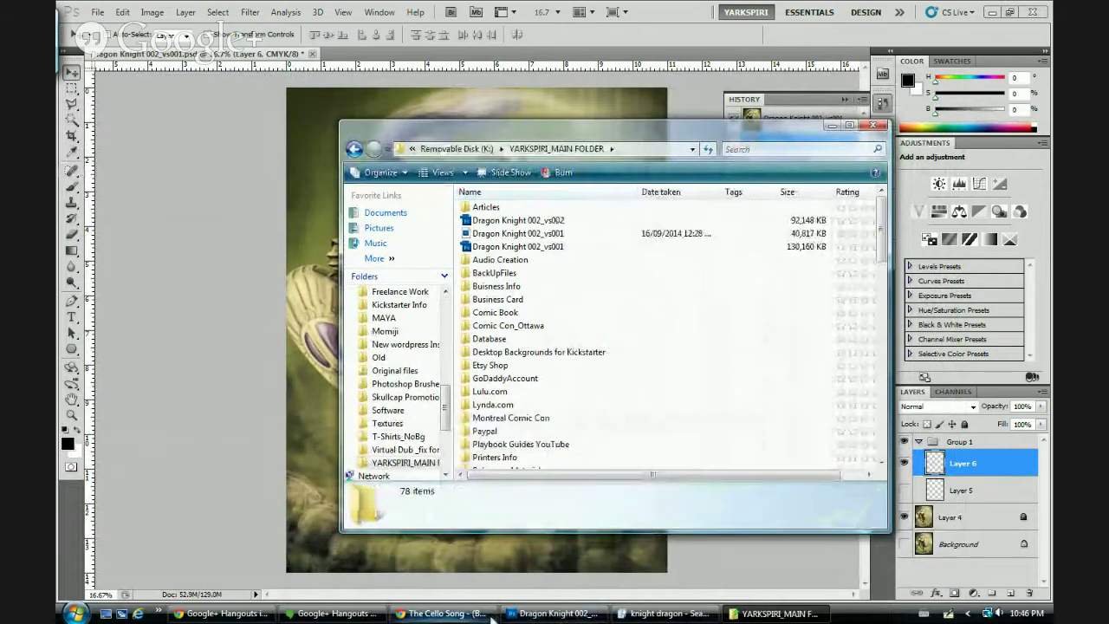
# - Look through the main folder's files and open Dragon Knight 002_vs002 in Photoshop
pyautogui.click(413, 615)
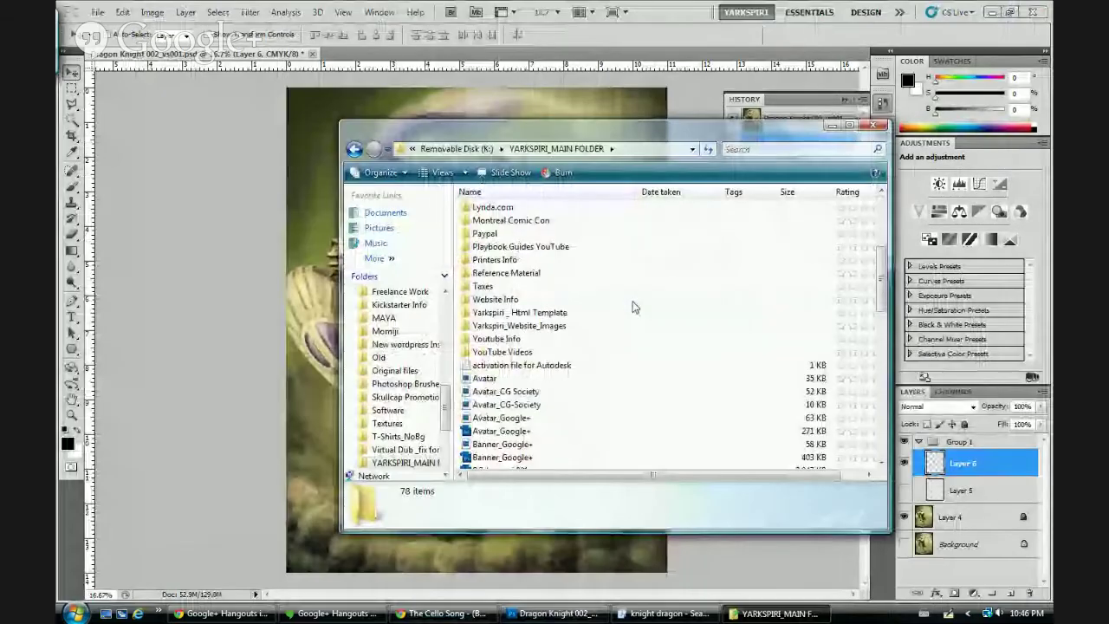
pyautogui.scroll(-4, 632, 307)
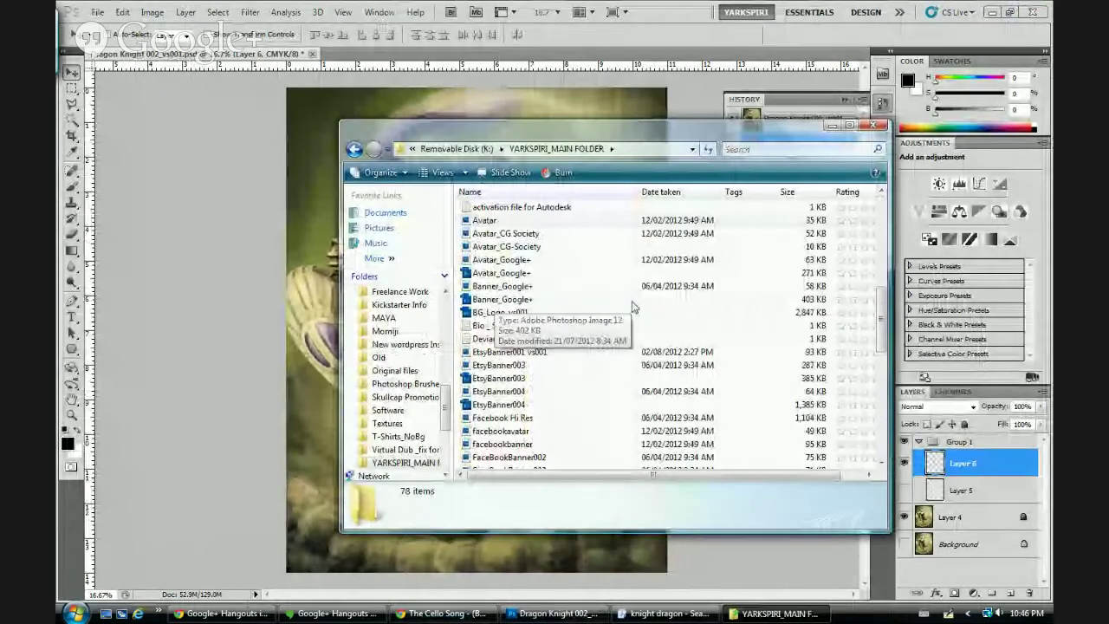
pyautogui.scroll(-3, 632, 307)
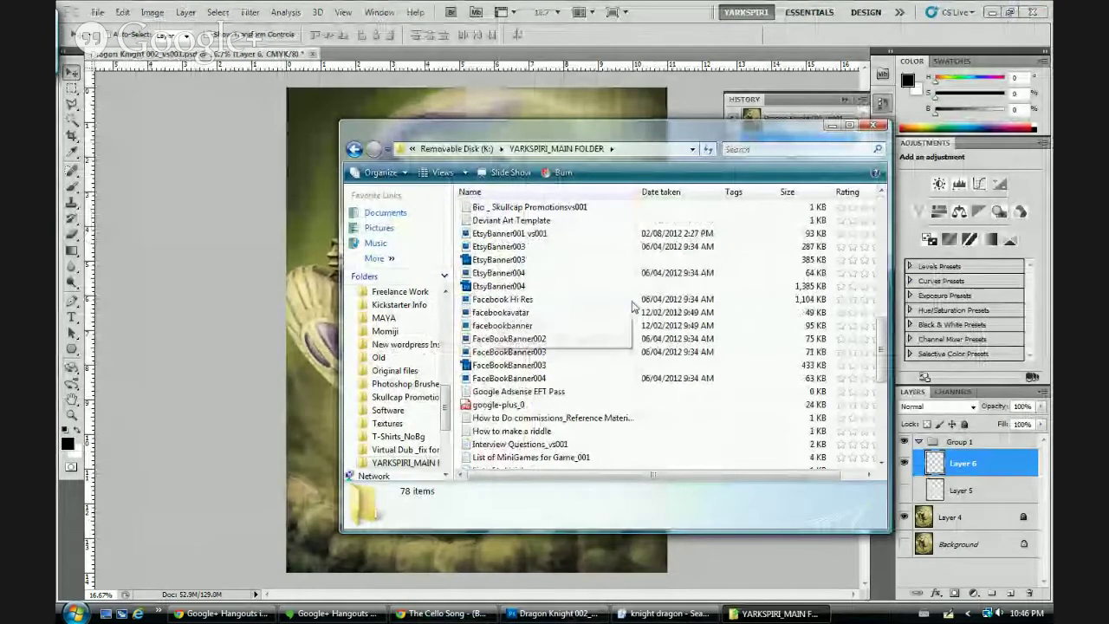
pyautogui.scroll(-5, 631, 310)
pyautogui.scroll(-2, 631, 312)
pyautogui.scroll(5, 630, 312)
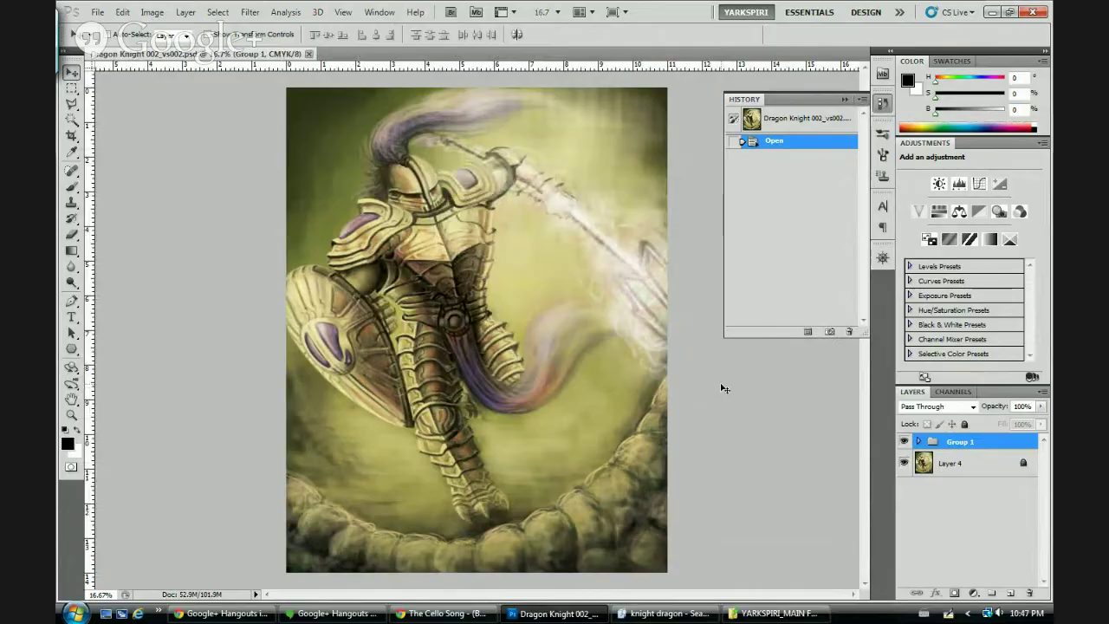
# - Switch to Chrome and lower the volume of the playing YouTube video
pyautogui.moveTo(343, 613)
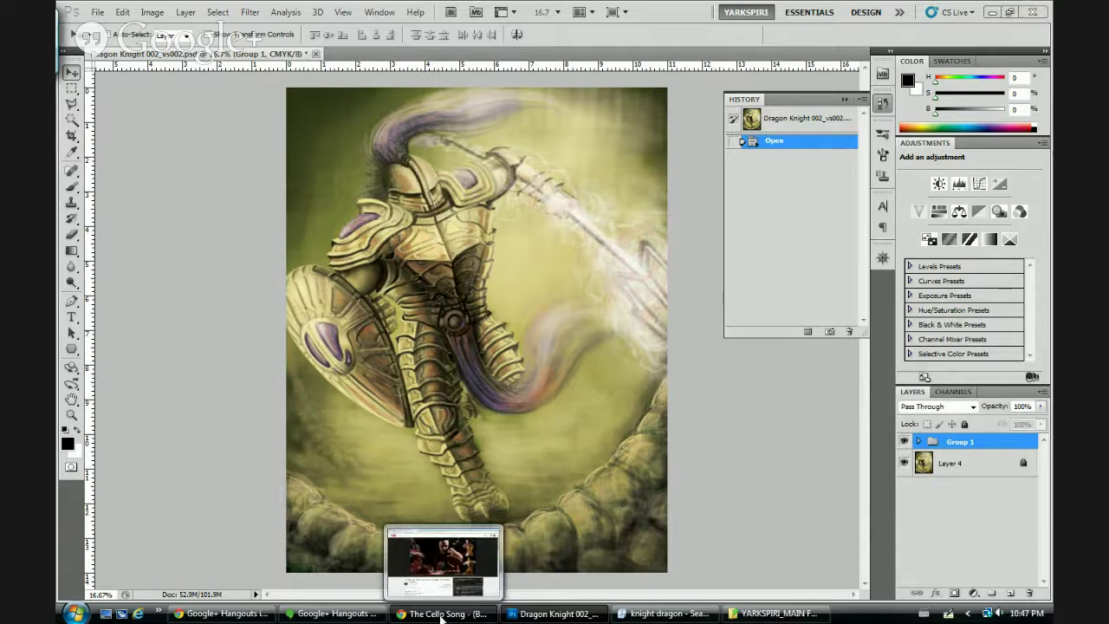
pyautogui.click(442, 613)
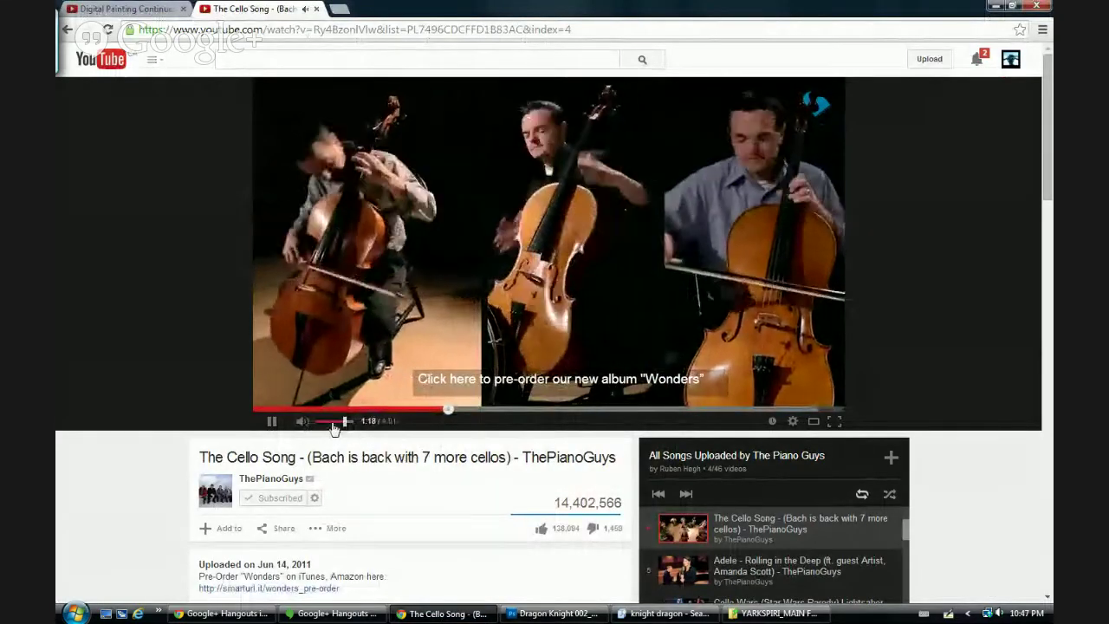
pyautogui.click(329, 422)
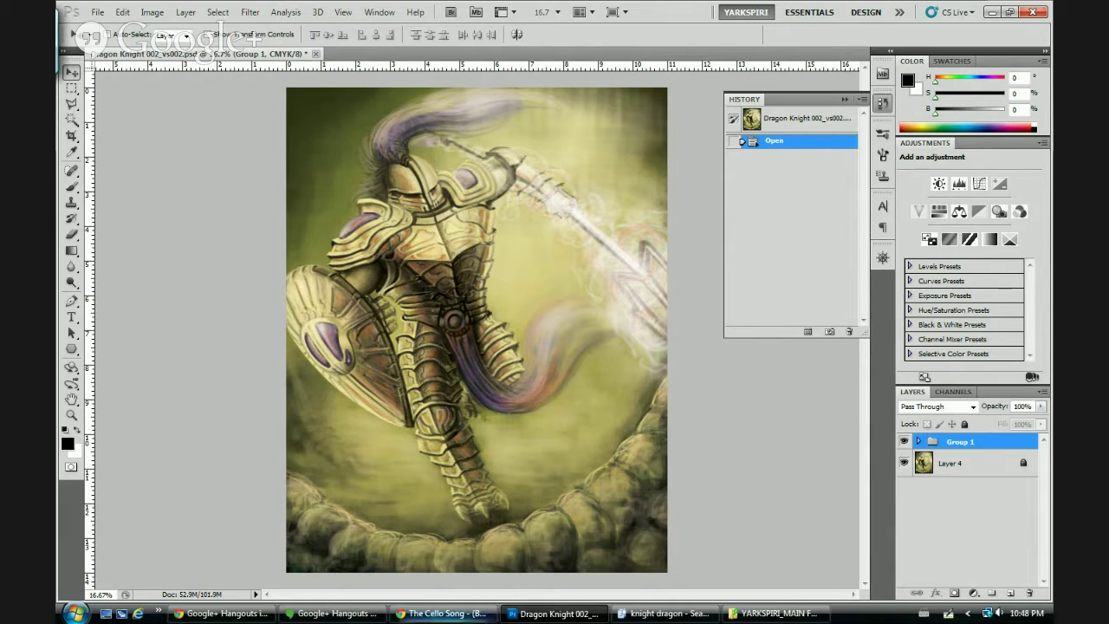
# - Switch to Chrome and search Google for "snake" in a new tab
pyautogui.moveTo(223, 615)
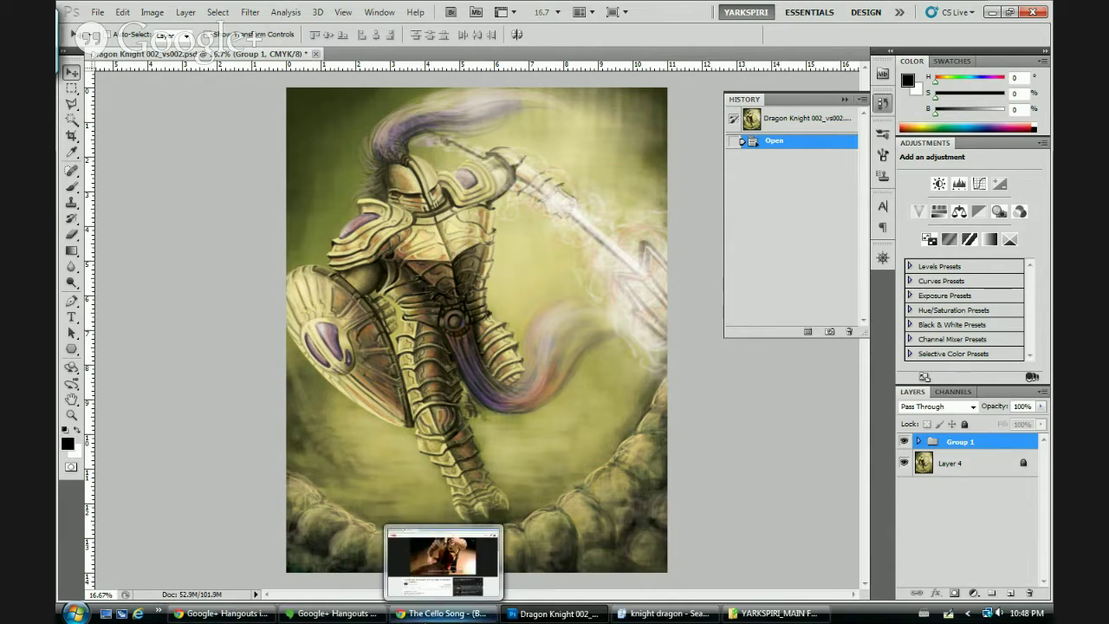
pyautogui.click(442, 613)
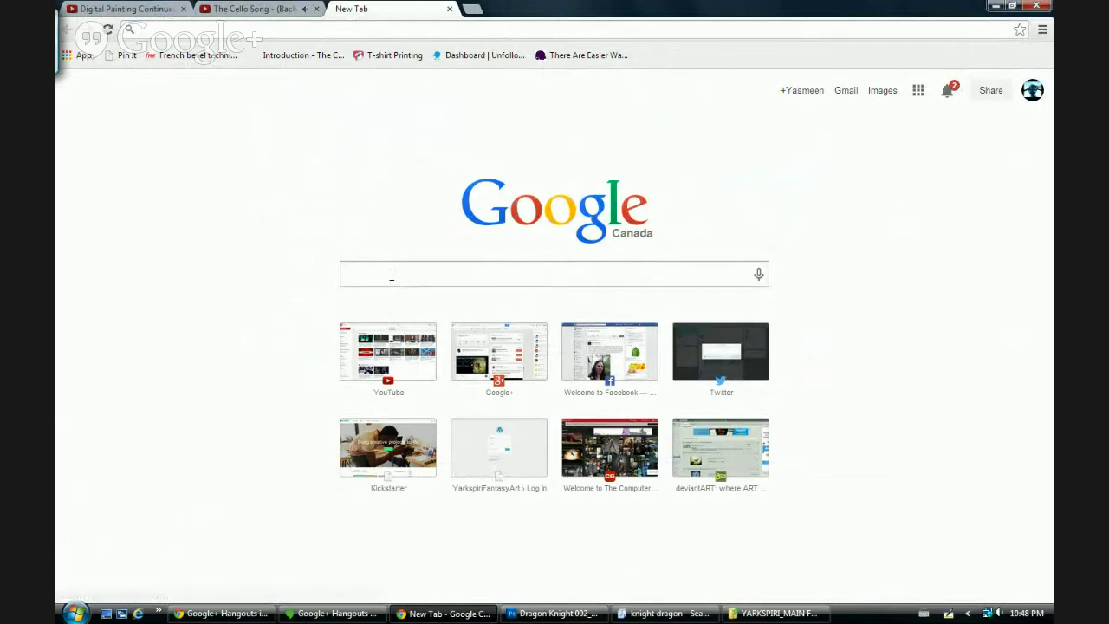
pyautogui.click(361, 272)
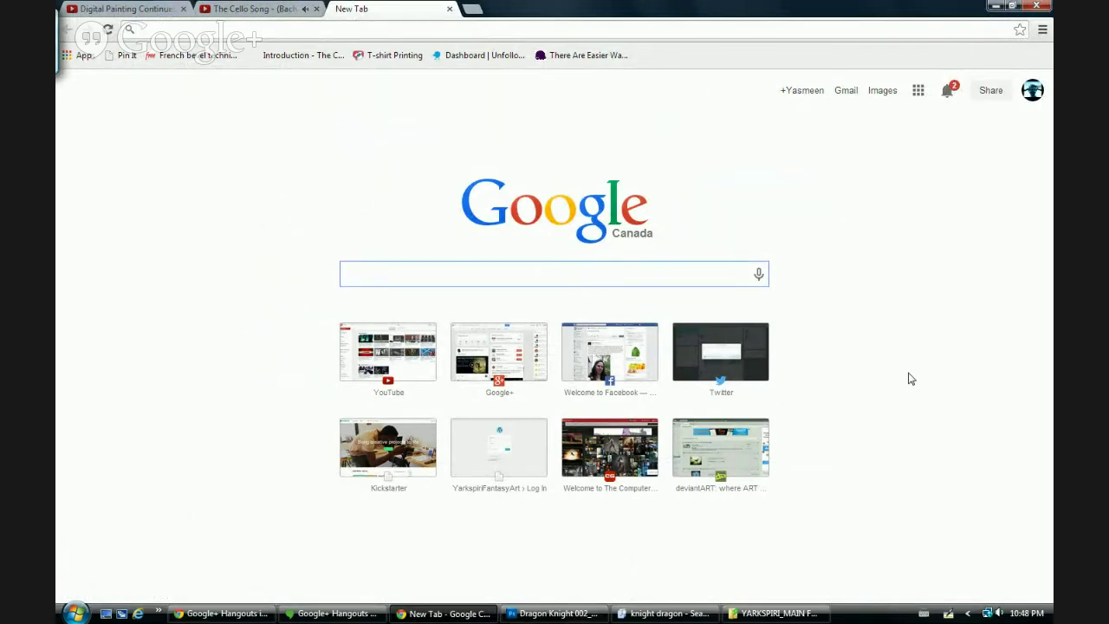
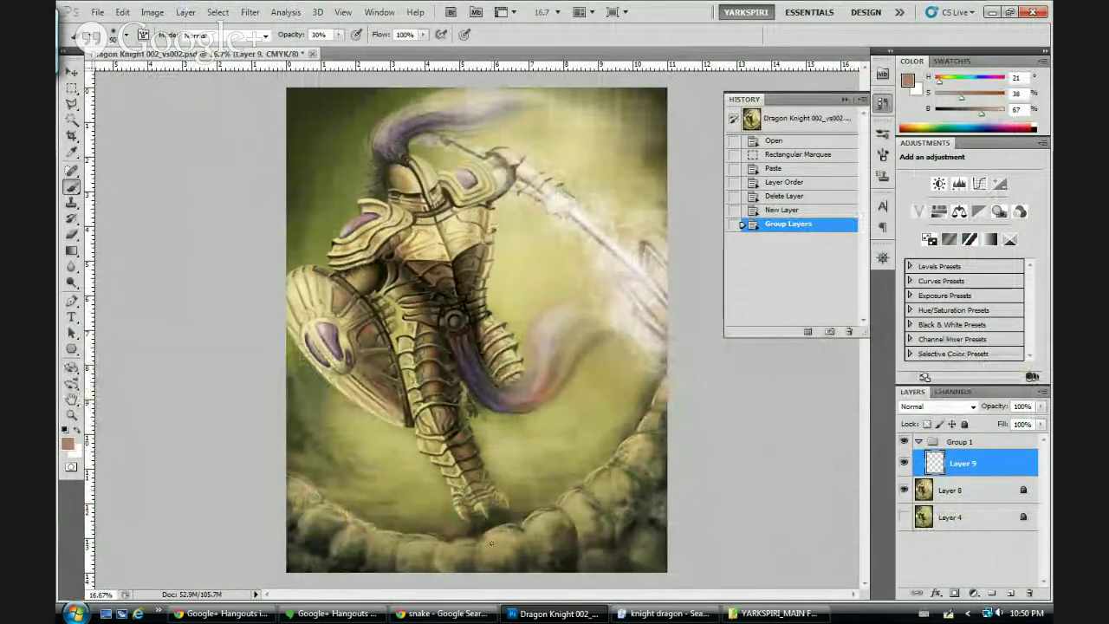
# - Set the brush size to 150 and the foreground colour to a light pinkish brown (H 17, S 28, B 81)
pyautogui.click(127, 35)
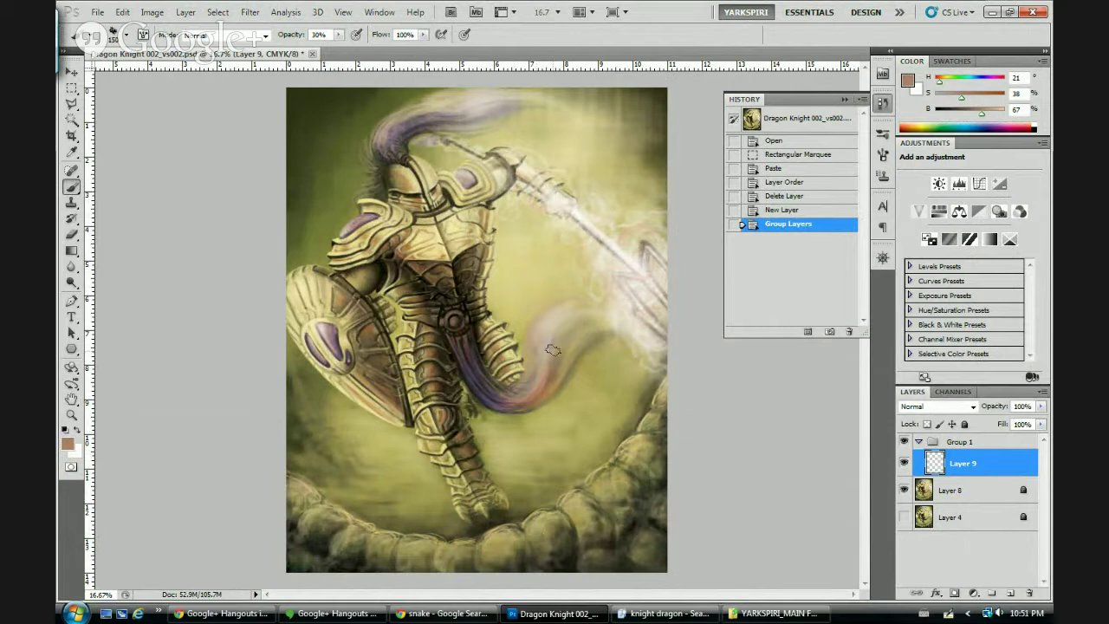
pyautogui.keyDown('alt'); pyautogui.click(541, 409); pyautogui.keyUp('alt')
pyautogui.moveTo(985, 114); pyautogui.dragTo(991, 113)
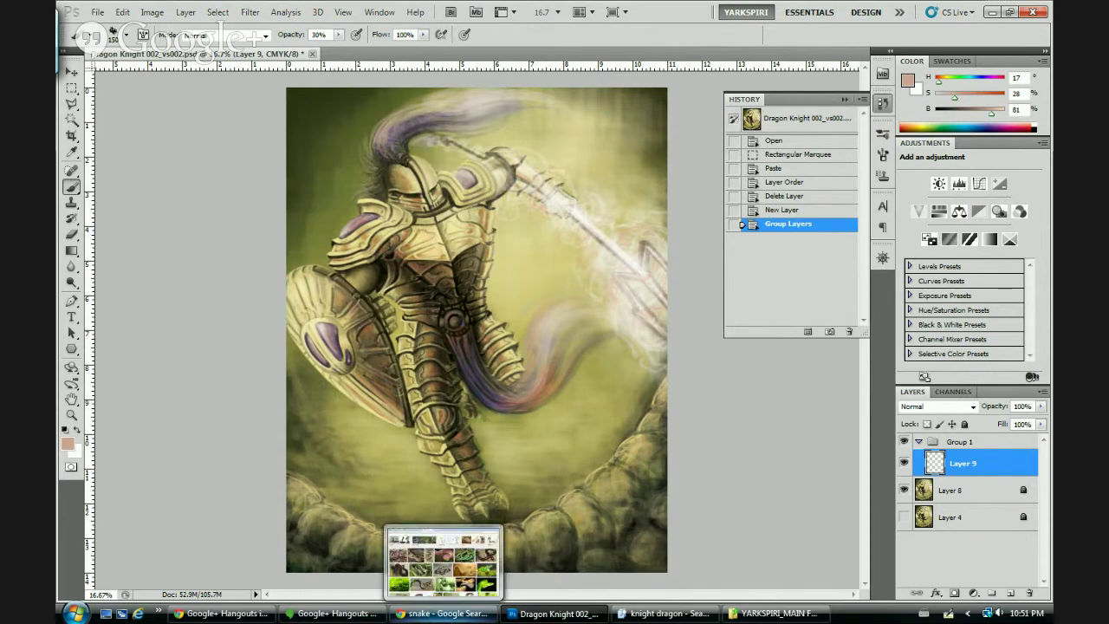
# - Check the YouTube tab and the snake image results in Chrome, and return to Photoshop
pyautogui.click(442, 614)
pyautogui.click(251, 9)
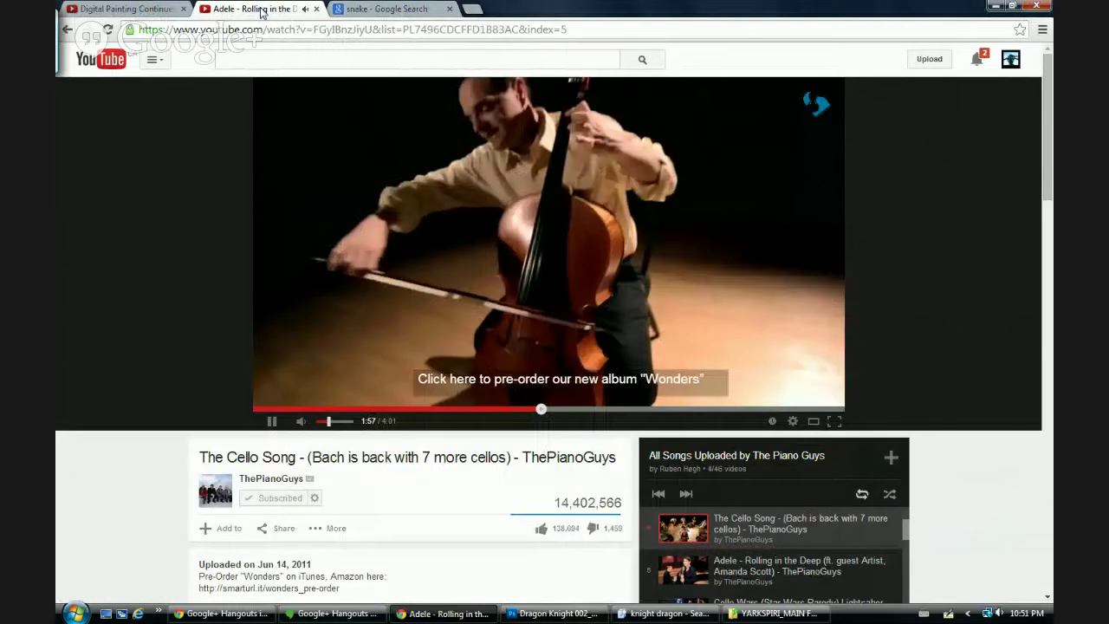
pyautogui.click(739, 369)
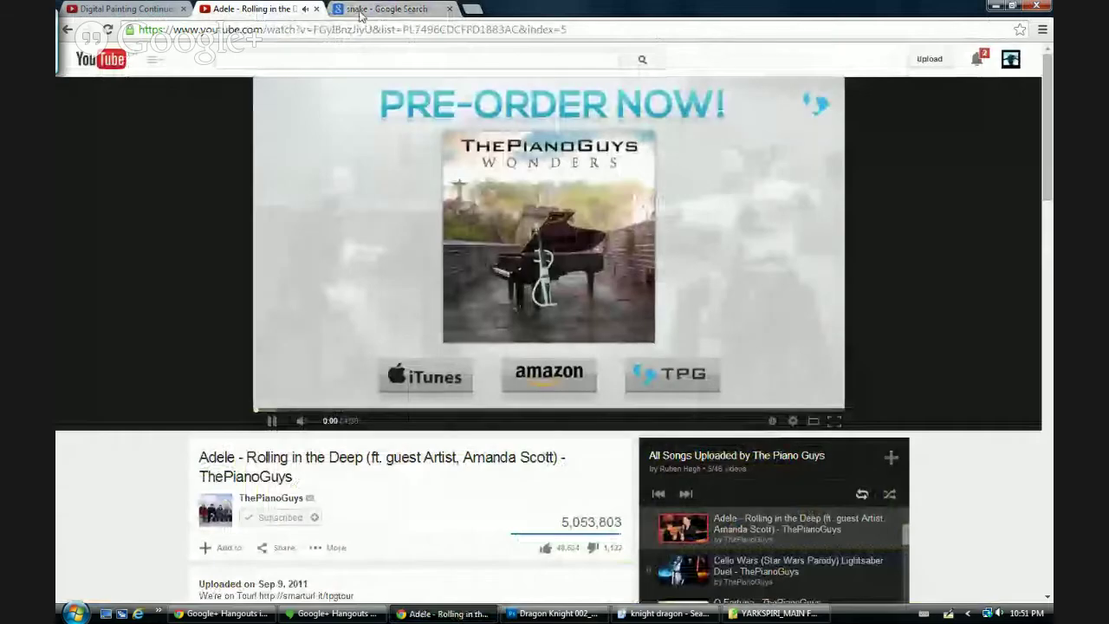
pyautogui.click(360, 12)
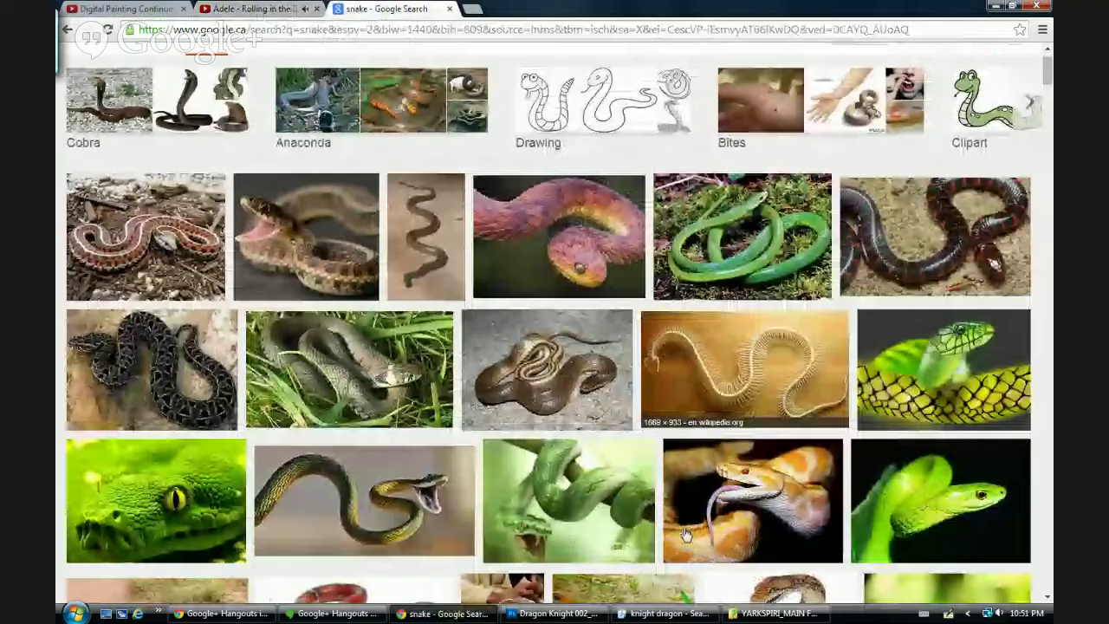
pyautogui.click(563, 615)
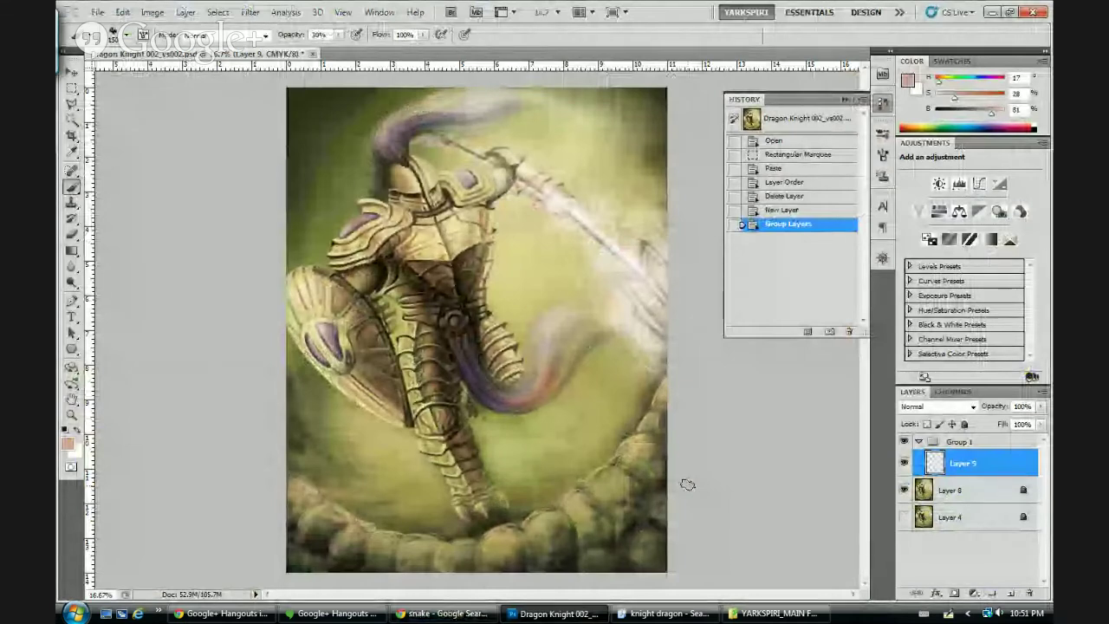
# - Save the document and paint pinkish brown over the rounded coil segment beside the knight's foot, softening it at 10% opacity
pyautogui.hotkey('ctrl', 's')
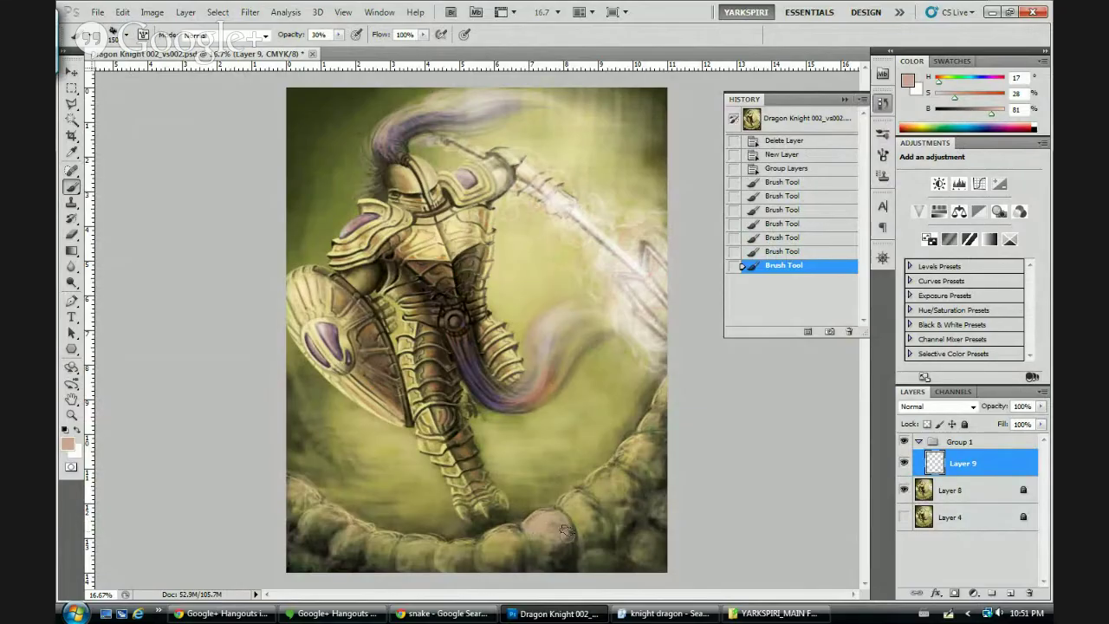
pyautogui.click(546, 502)
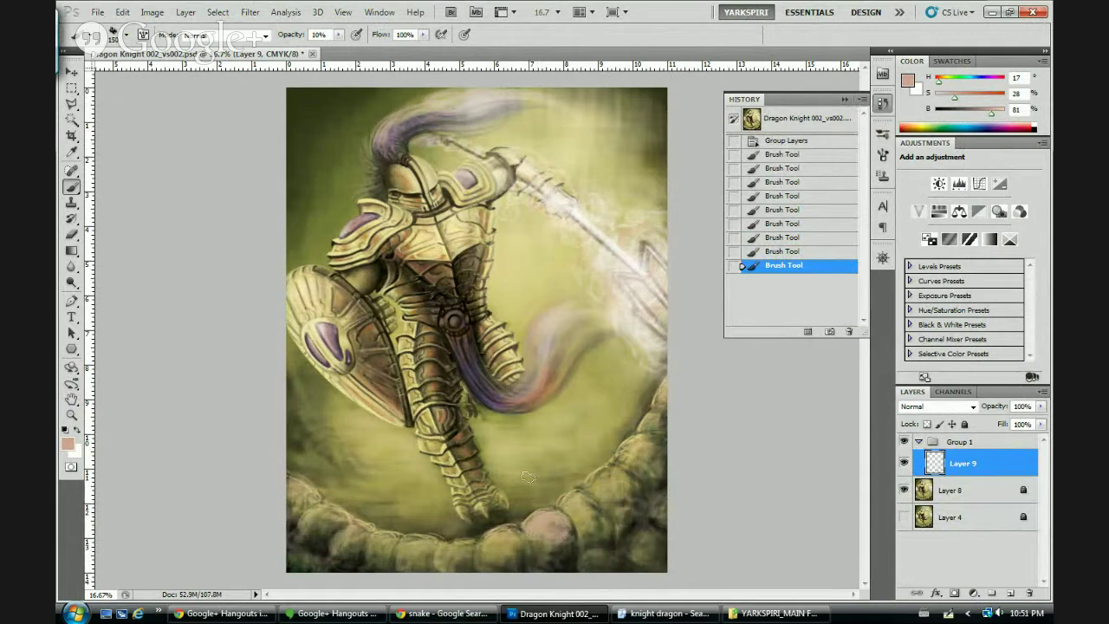
pyautogui.press('1')
pyautogui.moveTo(551, 513); pyautogui.dragTo(481, 542)
# - Paint the coil segments from below the foot along the right curve at 30% opacity, enlarging the brush to 300
pyautogui.press('3')
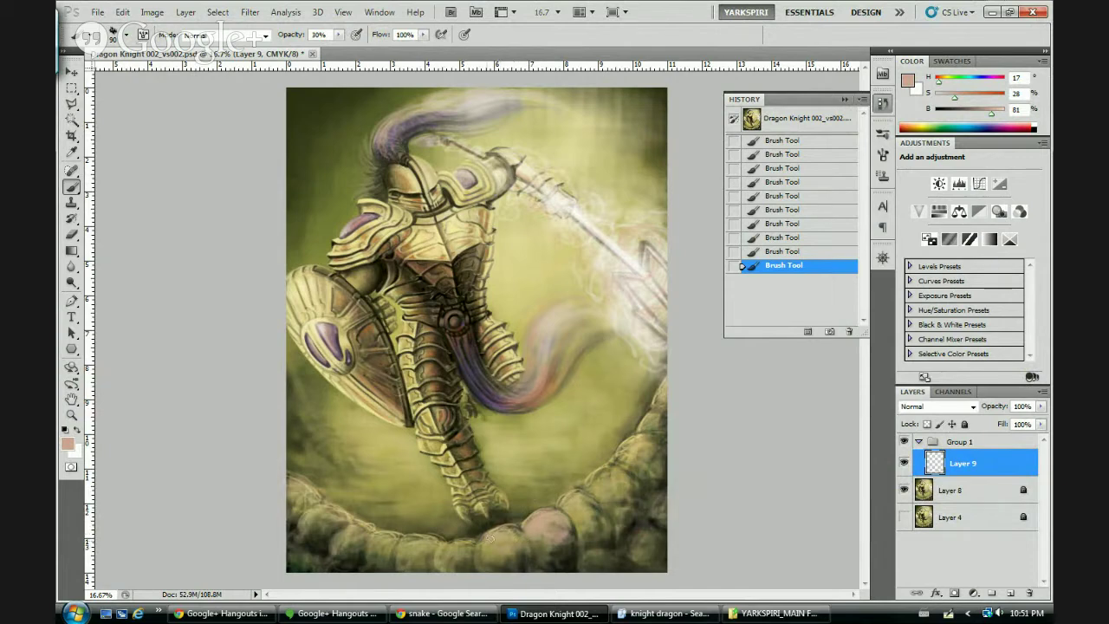
pyautogui.click(514, 531)
pyautogui.moveTo(514, 537)
pyautogui.mouseDown()
pyautogui.moveTo(462, 550)
pyautogui.moveTo(532, 550)
pyautogui.moveTo(560, 525)
pyautogui.moveTo(538, 522)
pyautogui.moveTo(557, 516)
pyautogui.moveTo(571, 538)
pyautogui.moveTo(563, 511)
pyautogui.mouseUp()
pyautogui.press(']')
pyautogui.press(']')
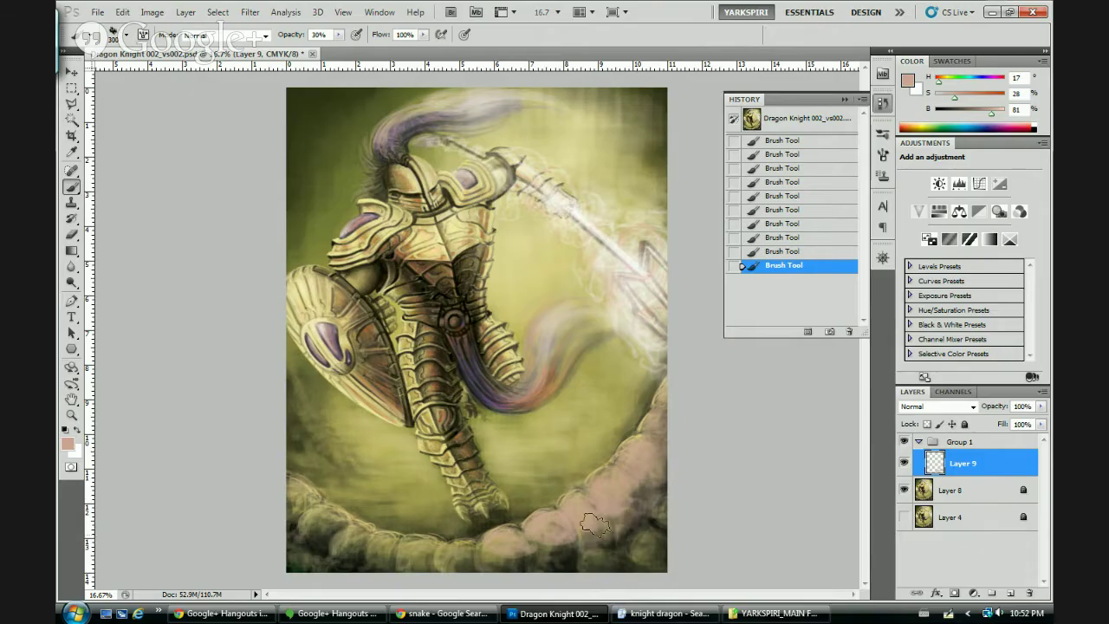
pyautogui.moveTo(524, 562)
pyautogui.mouseDown()
pyautogui.moveTo(537, 537)
pyautogui.moveTo(499, 555)
pyautogui.moveTo(594, 529)
pyautogui.moveTo(585, 521)
pyautogui.moveTo(500, 555)
pyautogui.mouseUp()
# - Paint the pinkish tone over the left end of the coil and reduce the brush to 90 for its upper edge
pyautogui.moveTo(302, 513)
pyautogui.mouseDown()
pyautogui.moveTo(282, 485)
pyautogui.moveTo(290, 528)
pyautogui.moveTo(314, 514)
pyautogui.moveTo(342, 533)
pyautogui.moveTo(277, 486)
pyautogui.moveTo(311, 509)
pyautogui.moveTo(318, 500)
pyautogui.mouseUp()
pyautogui.press('[')
pyautogui.press('[')
pyautogui.press('[')
pyautogui.press('[')
pyautogui.press('[')
pyautogui.press('[')
pyautogui.press('[')
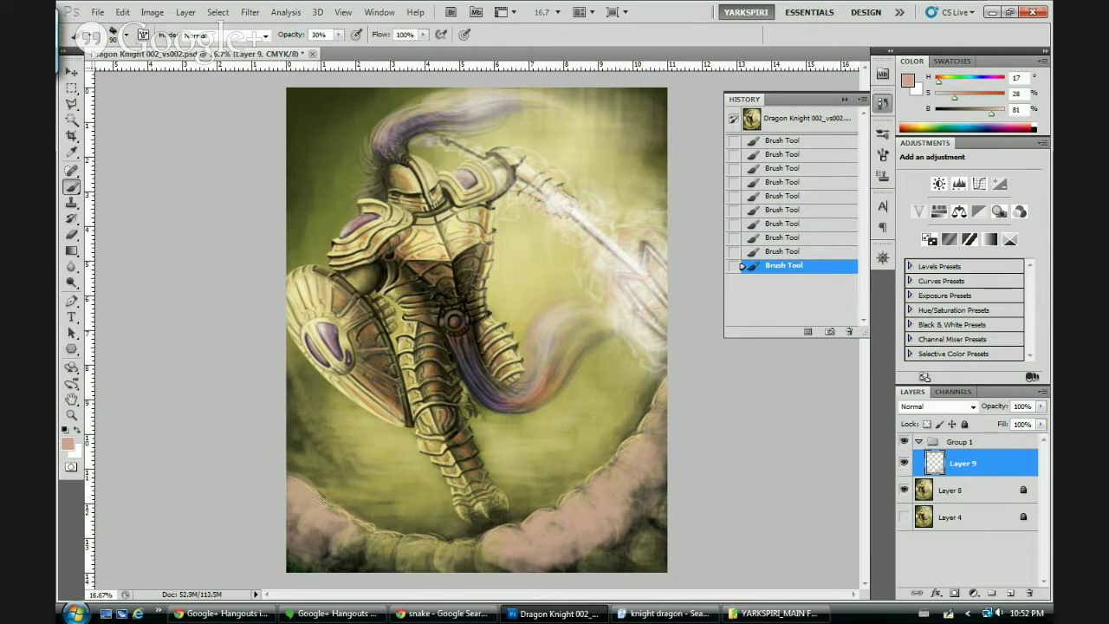
# - Enlarge the brush to 400 and cover the lower left and middle of the coil with the pinkish tone, continuing into the right curve
pyautogui.press(']')
pyautogui.press(']')
pyautogui.press(']')
pyautogui.press(']')
pyautogui.press(']')
pyautogui.moveTo(374, 544)
pyautogui.mouseDown()
pyautogui.moveTo(346, 523)
pyautogui.moveTo(387, 541)
pyautogui.moveTo(354, 539)
pyautogui.moveTo(378, 554)
pyautogui.mouseUp()
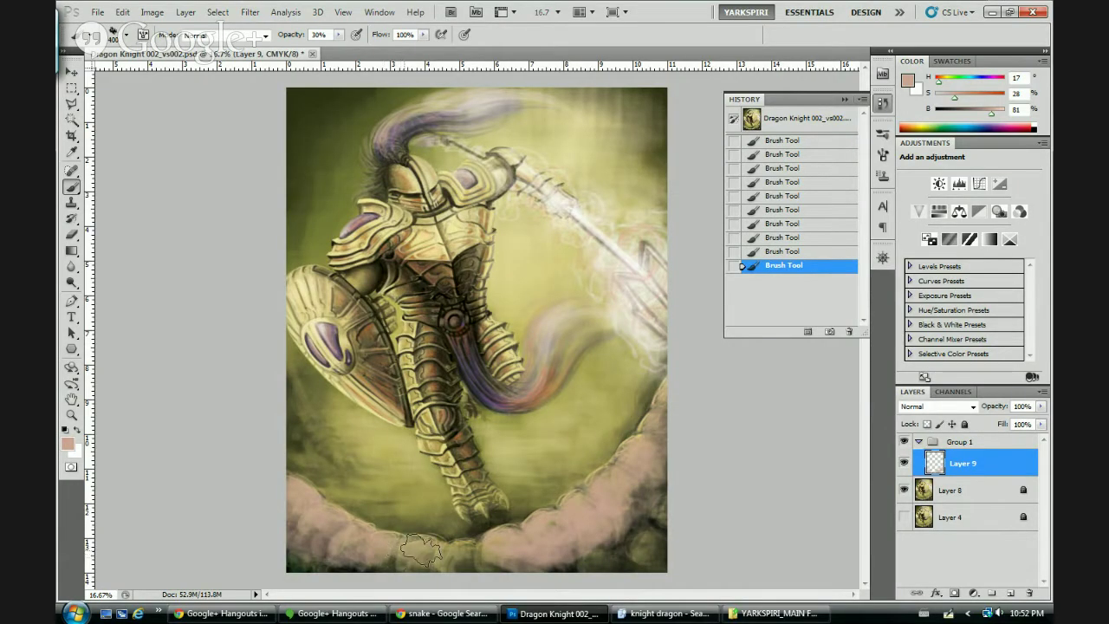
pyautogui.moveTo(396, 563)
pyautogui.mouseDown()
pyautogui.moveTo(362, 563)
pyautogui.moveTo(464, 568)
pyautogui.moveTo(479, 552)
pyautogui.moveTo(464, 551)
pyautogui.moveTo(469, 568)
pyautogui.moveTo(511, 571)
pyautogui.moveTo(472, 559)
pyautogui.moveTo(503, 563)
pyautogui.moveTo(454, 574)
pyautogui.moveTo(479, 552)
pyautogui.moveTo(389, 545)
pyautogui.moveTo(571, 559)
pyautogui.moveTo(622, 505)
pyautogui.moveTo(672, 480)
pyautogui.moveTo(628, 479)
pyautogui.mouseUp()
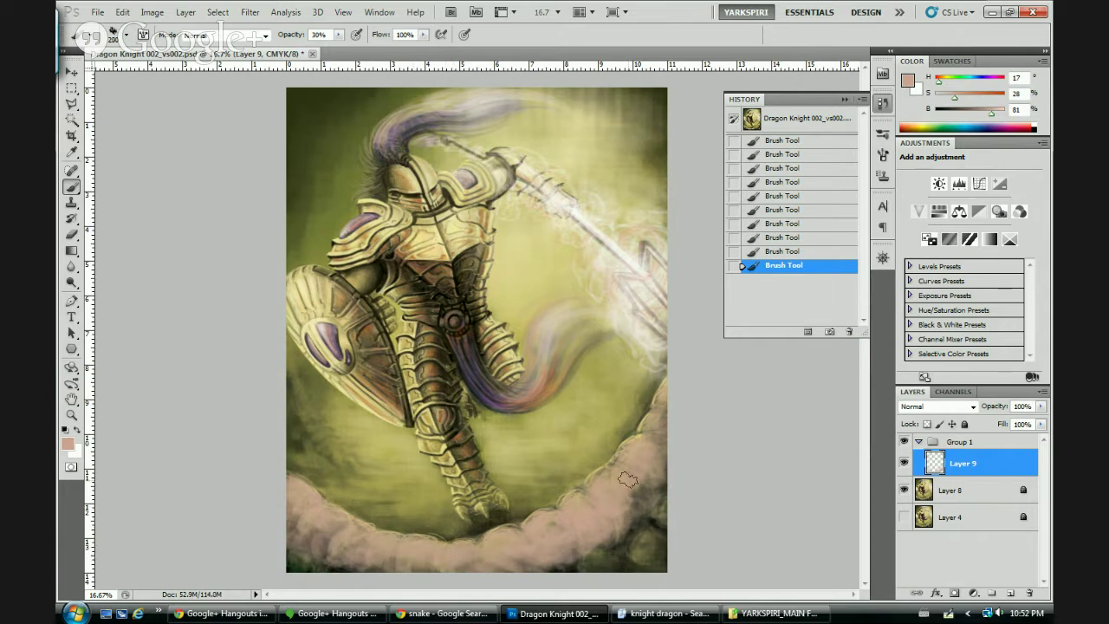
# - Paint along the upper edge of the coil's right curve with a smaller brush, consulting the snake image results in Chrome
pyautogui.press('[')
pyautogui.press('[')
pyautogui.press('[')
pyautogui.press('[')
pyautogui.press('[')
pyautogui.press('[')
pyautogui.moveTo(607, 468)
pyautogui.mouseDown()
pyautogui.moveTo(587, 489)
pyautogui.moveTo(616, 471)
pyautogui.mouseUp()
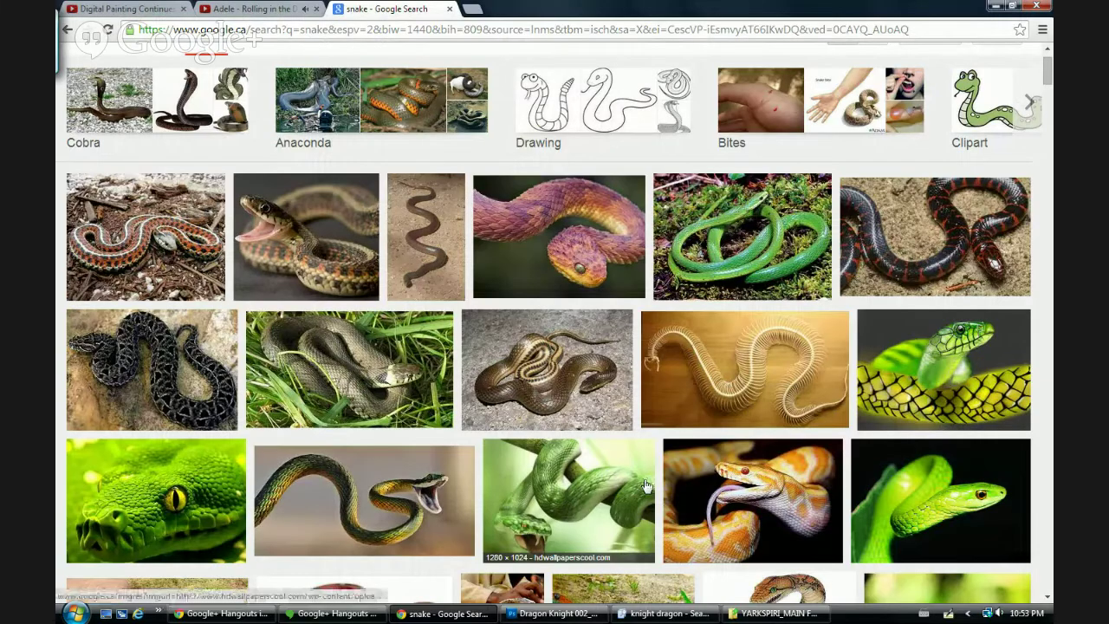
pyautogui.hotkey('alt', 'Tab')
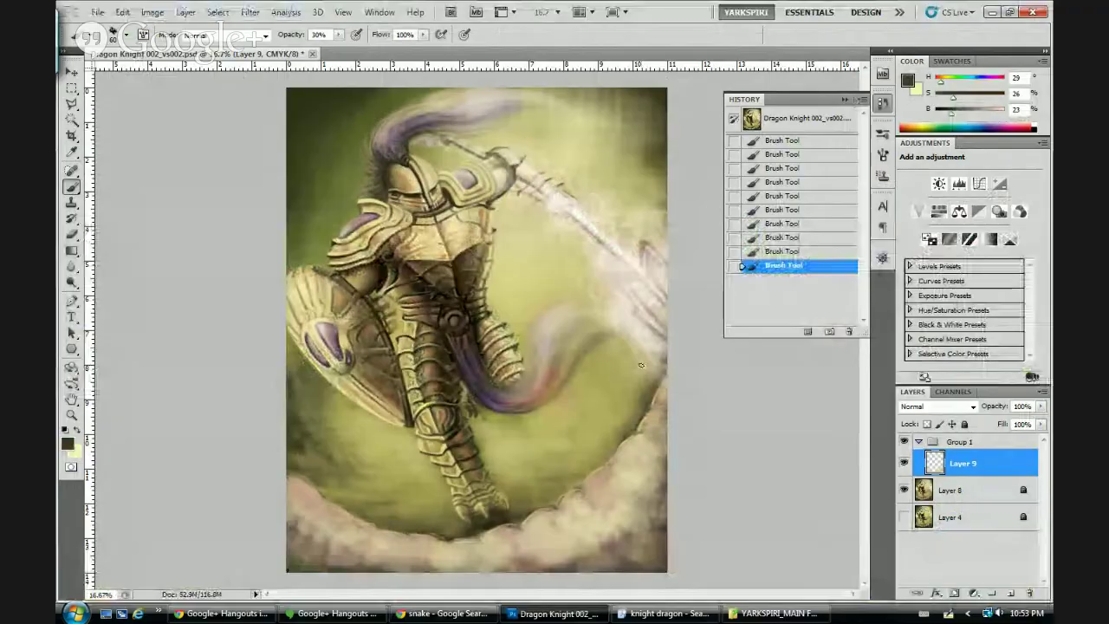
# - Outline overlapping dark brown snake scales along the coil's right curve toward the foot, using a brush of about 30 at 20% opacity
pyautogui.press('[')
pyautogui.press('[')
pyautogui.press('[')
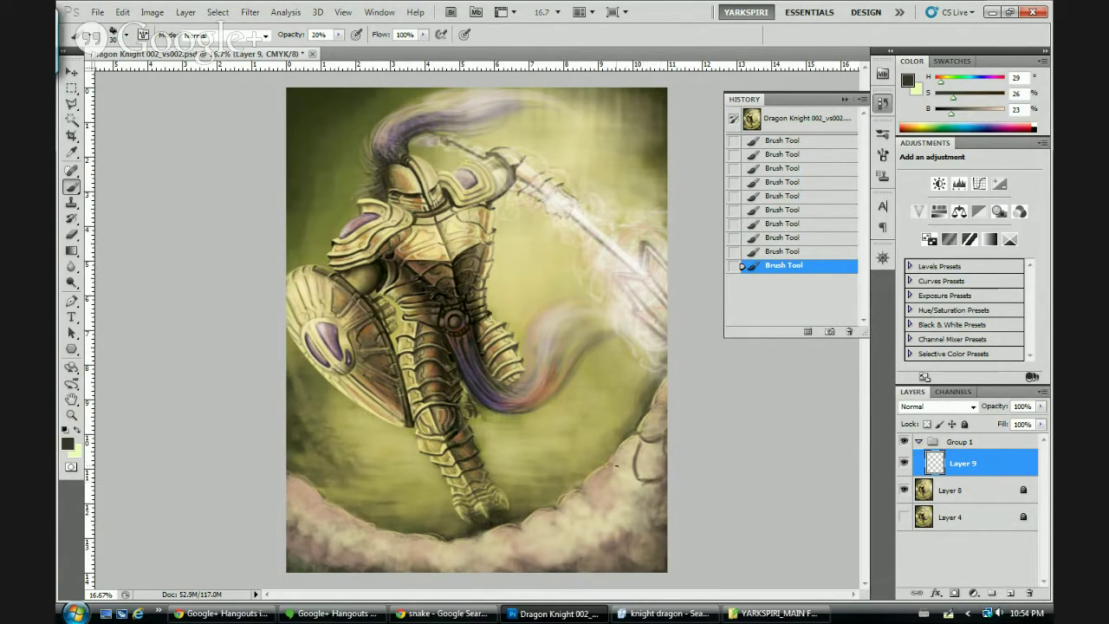
pyautogui.moveTo(610, 466); pyautogui.dragTo(630, 465)
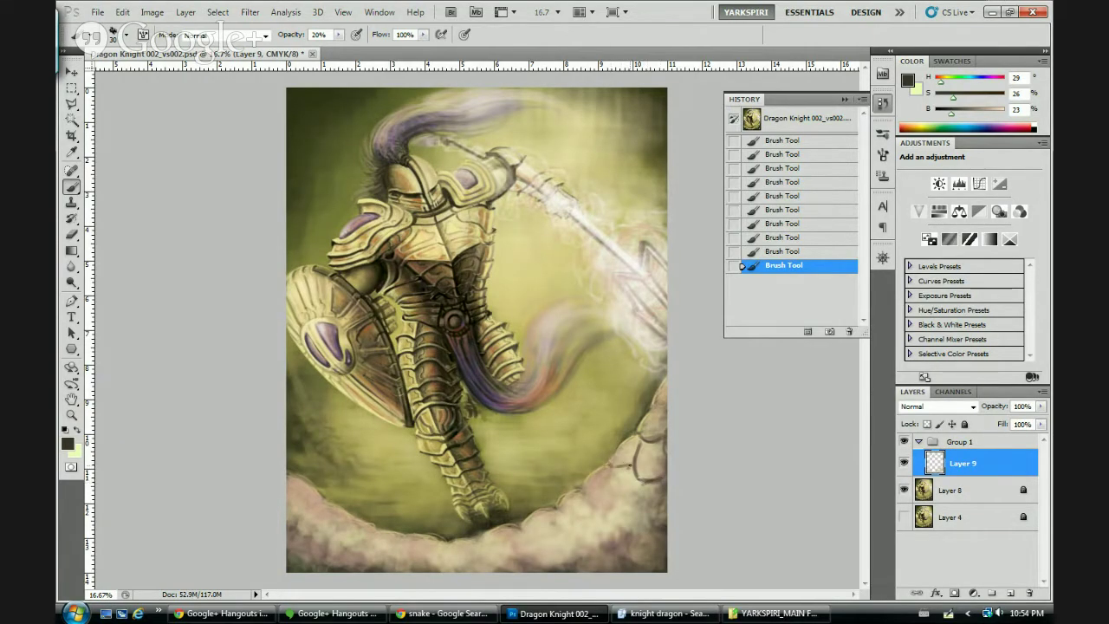
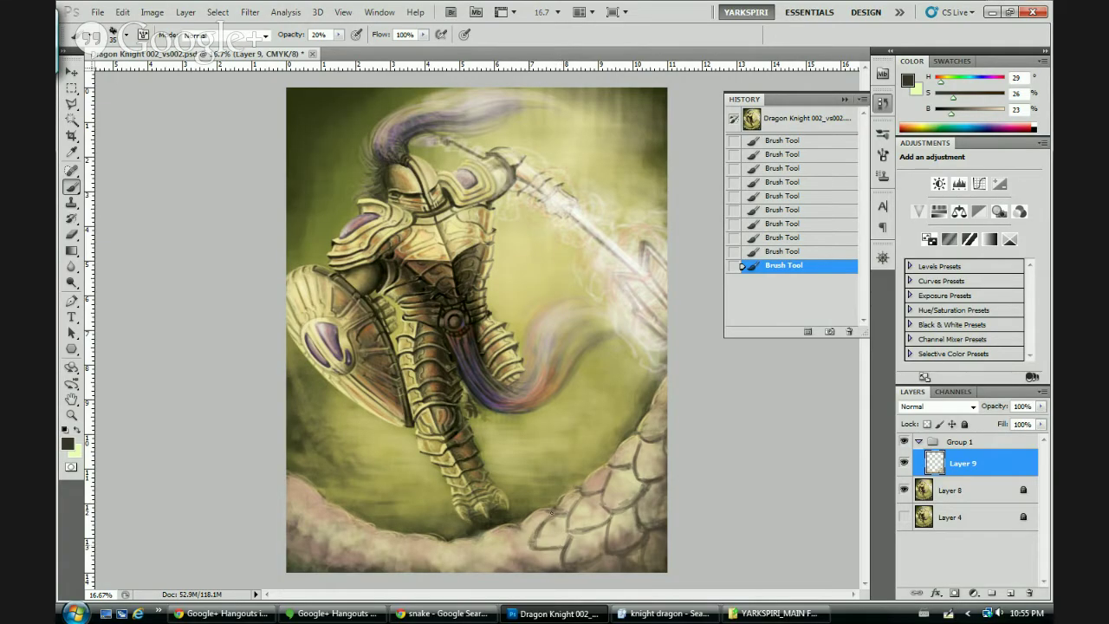
pyautogui.moveTo(550, 515); pyautogui.dragTo(525, 530)
pyautogui.moveTo(568, 537)
pyautogui.mouseDown()
pyautogui.moveTo(562, 571)
pyautogui.moveTo(507, 546)
pyautogui.mouseUp()
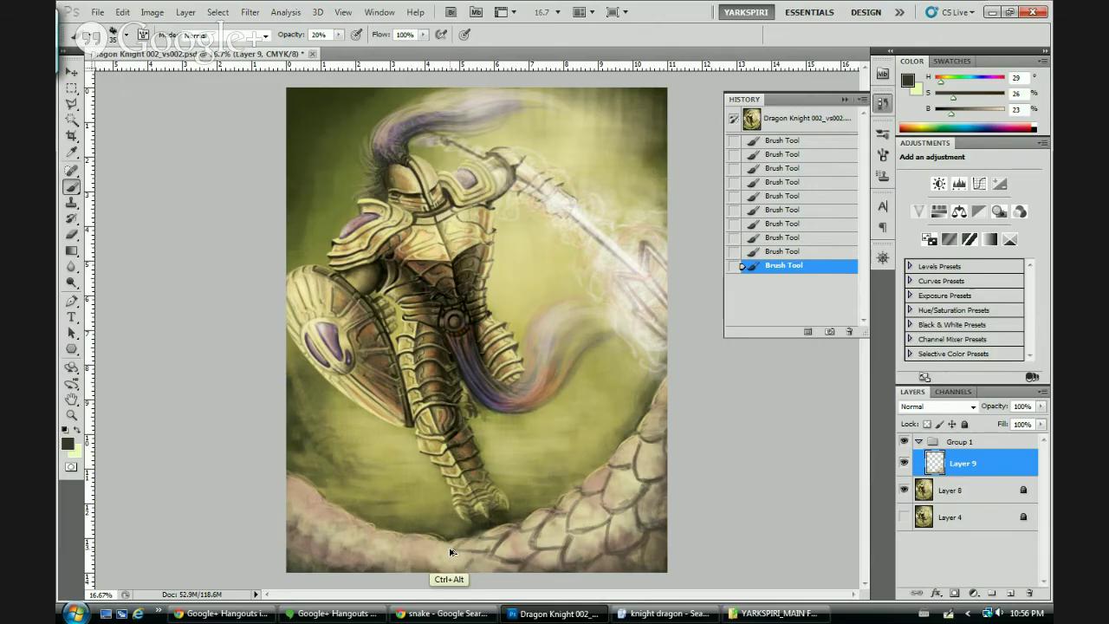
# - Undo the last two strokes and redraw the dark scale outlines on the coil's lower middle below the foot
pyautogui.hotkey('ctrl', 'alt', 'z')
pyautogui.hotkey('ctrl', 'alt', 'z')
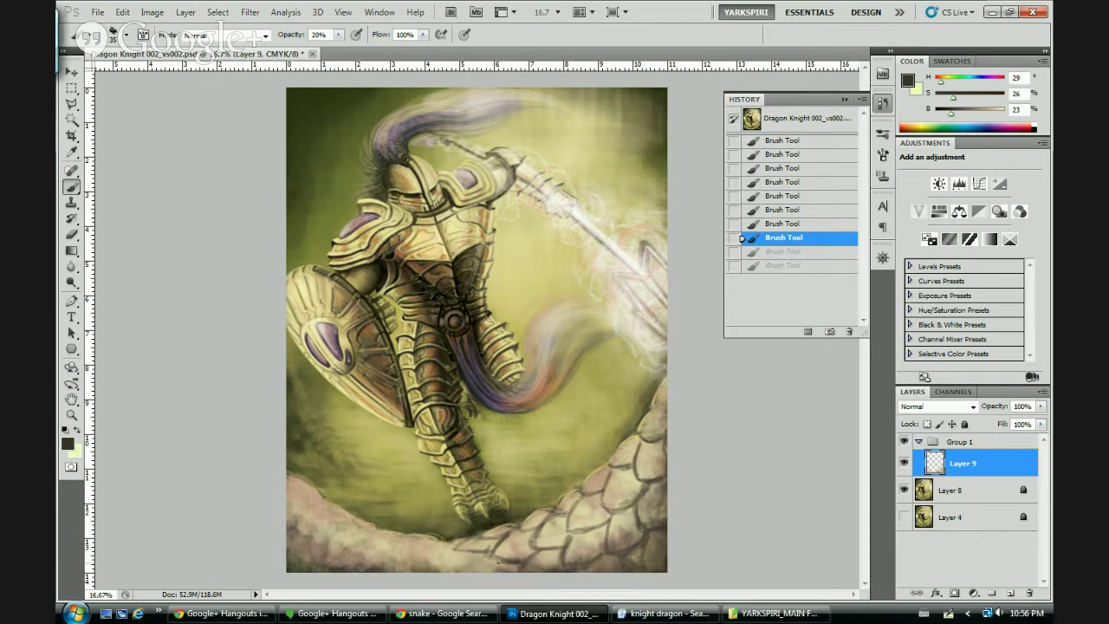
pyautogui.moveTo(489, 563); pyautogui.dragTo(486, 576)
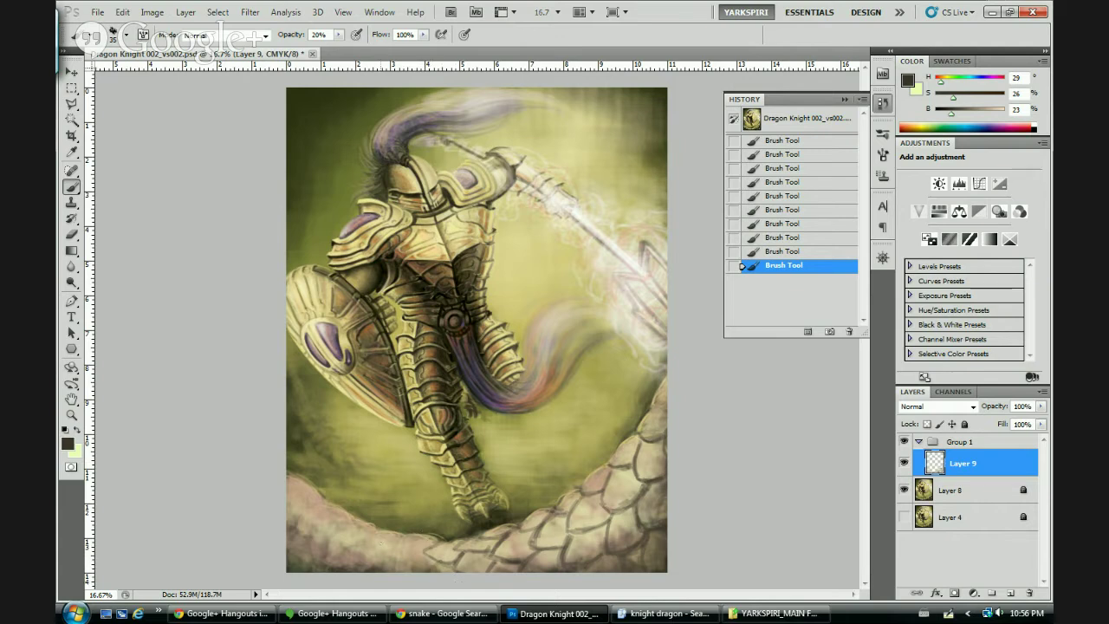
# - Bring up the Cello Wars video in Chrome, and extend the scale outlines toward the coil's left end in Photoshop
pyautogui.click(460, 613)
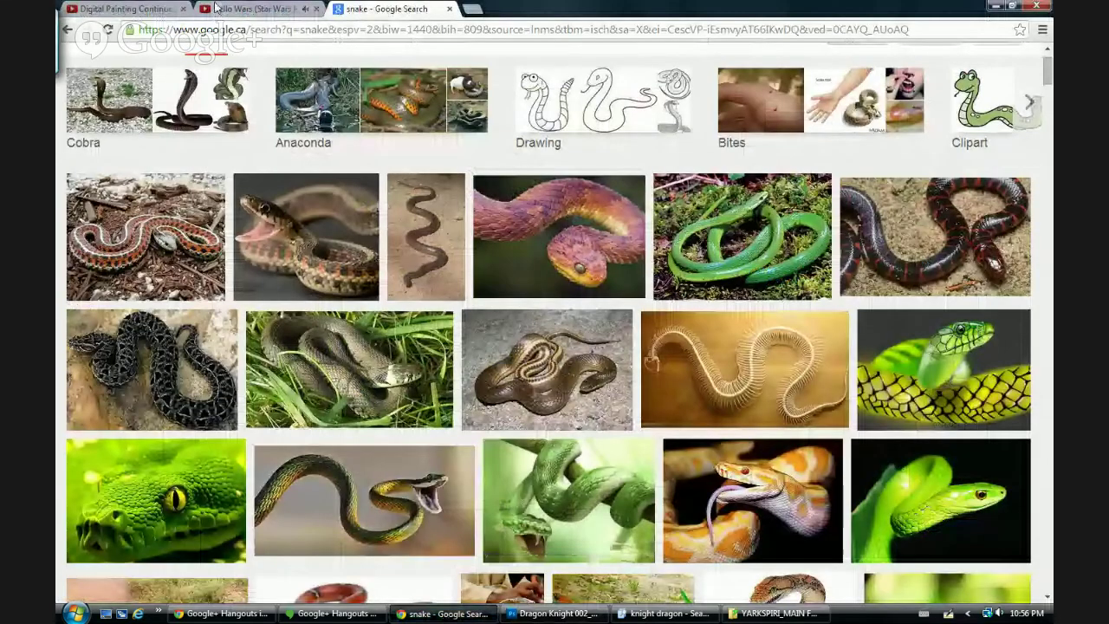
pyautogui.click(249, 10)
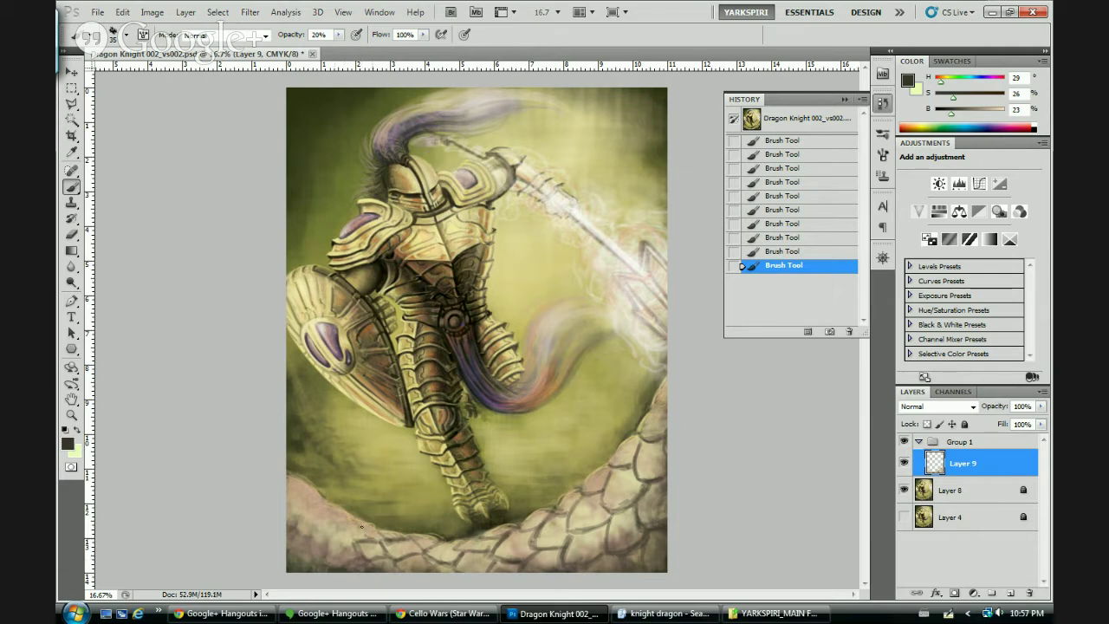
pyautogui.click(367, 535)
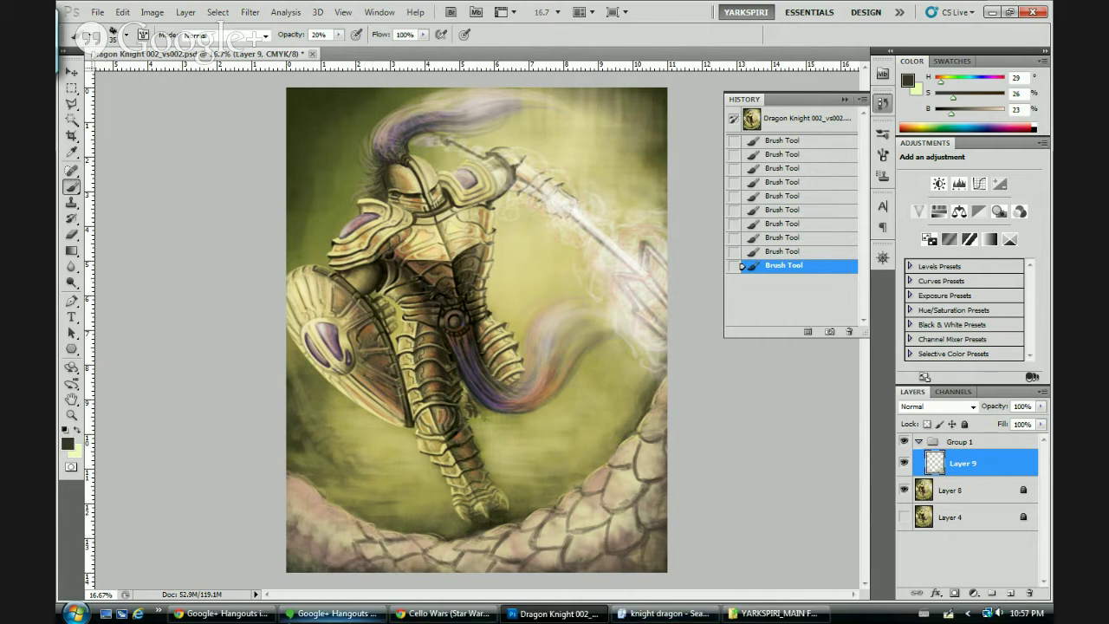
# - Skip the advertisement on the Cello Wars video in Chrome and return to the painting in Photoshop
pyautogui.click(442, 617)
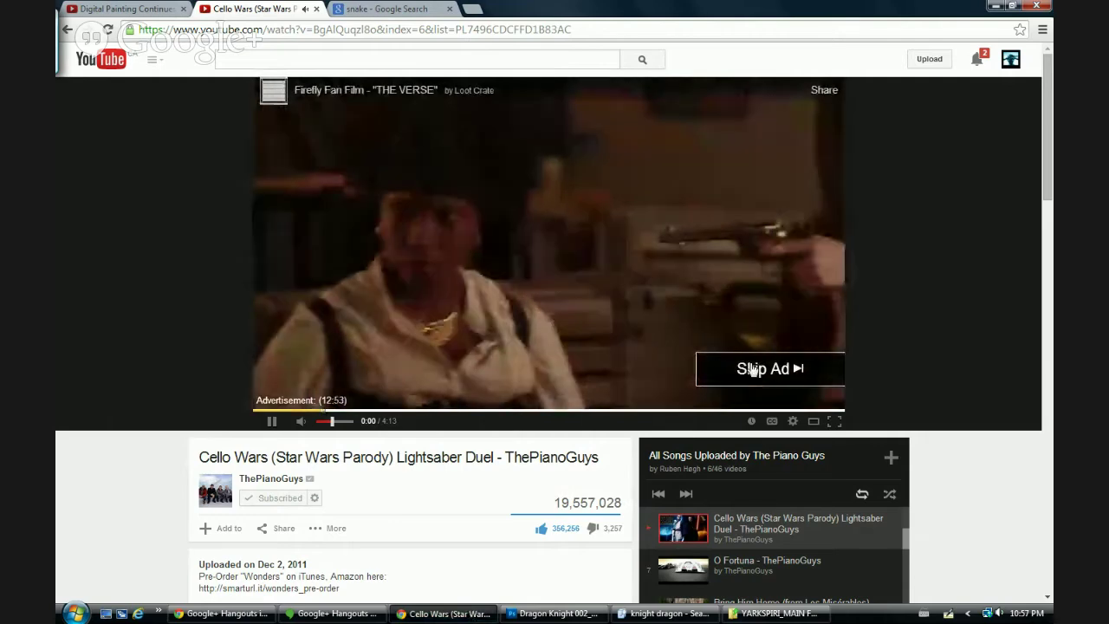
pyautogui.click(752, 370)
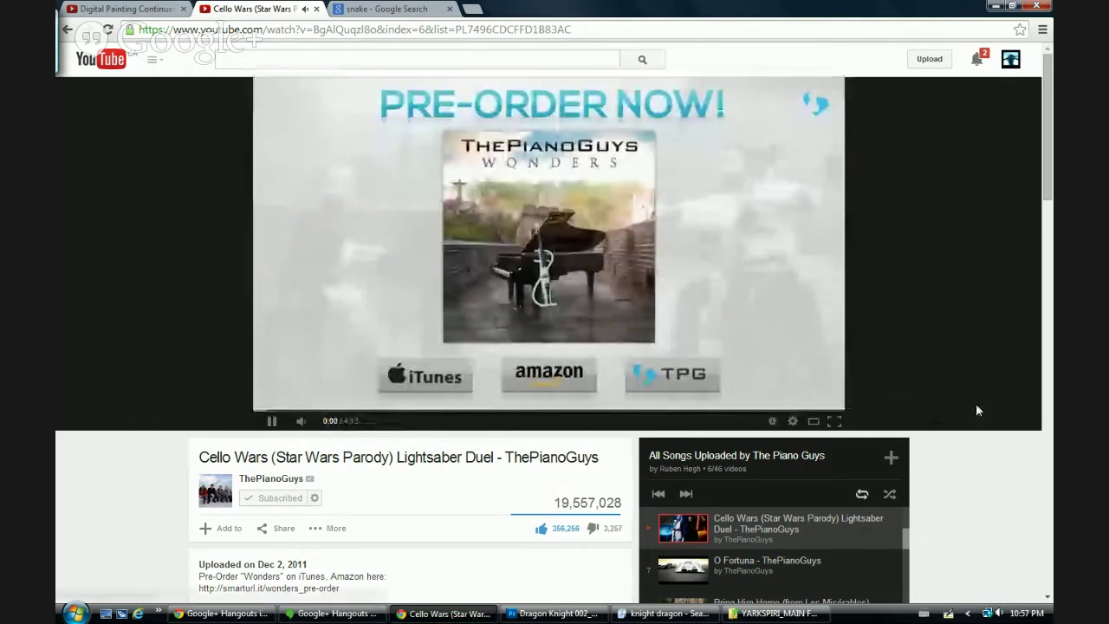
pyautogui.click(565, 615)
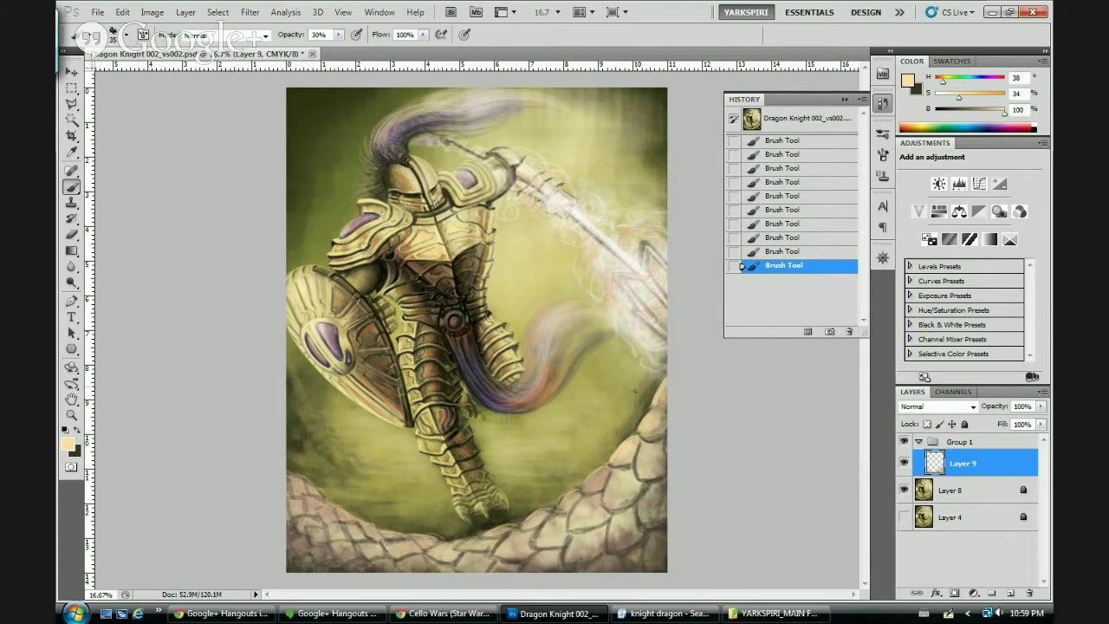
# - Alternate between dark brown and light cream at 30% opacity to define and highlight the scales on the coil's right curve
pyautogui.press('x')
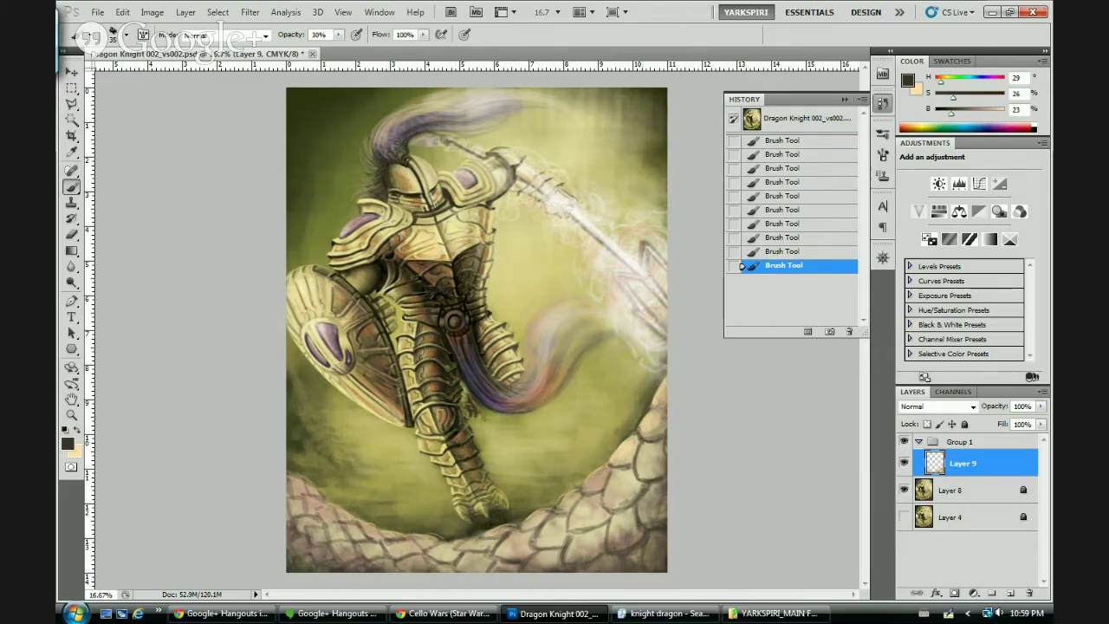
pyautogui.moveTo(664, 437); pyautogui.dragTo(646, 444)
pyautogui.press('x')
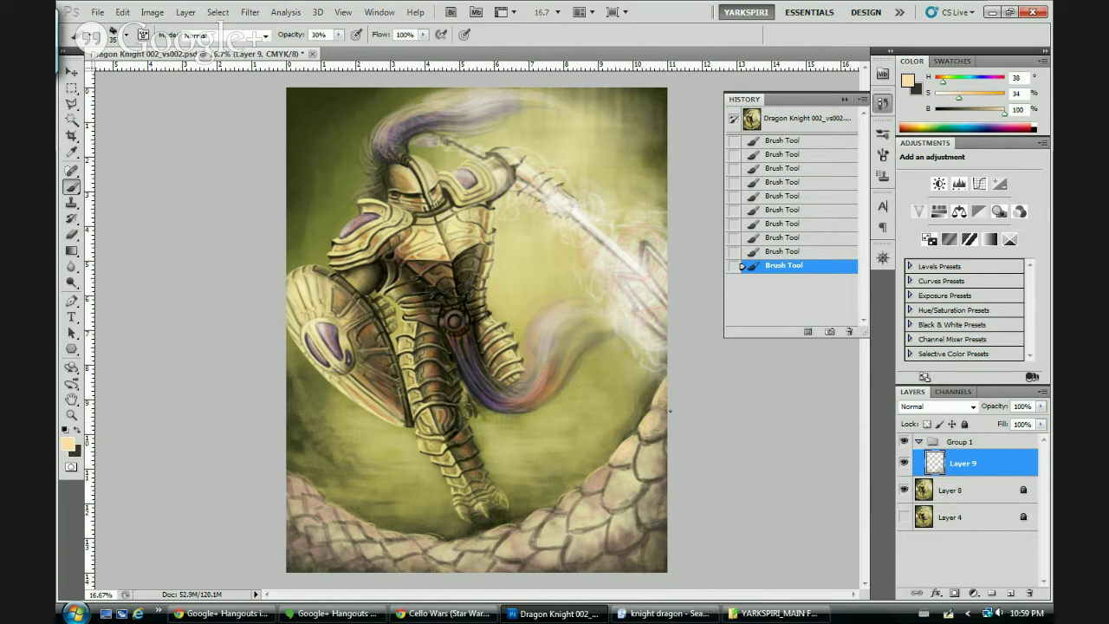
pyautogui.press('x')
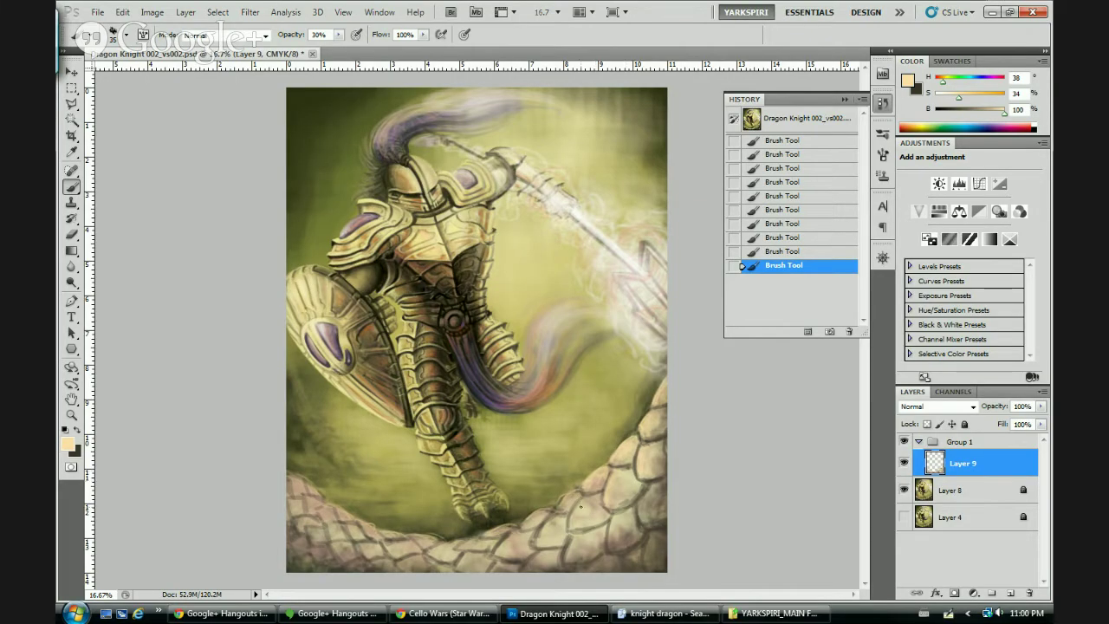
pyautogui.moveTo(580, 507); pyautogui.dragTo(573, 521)
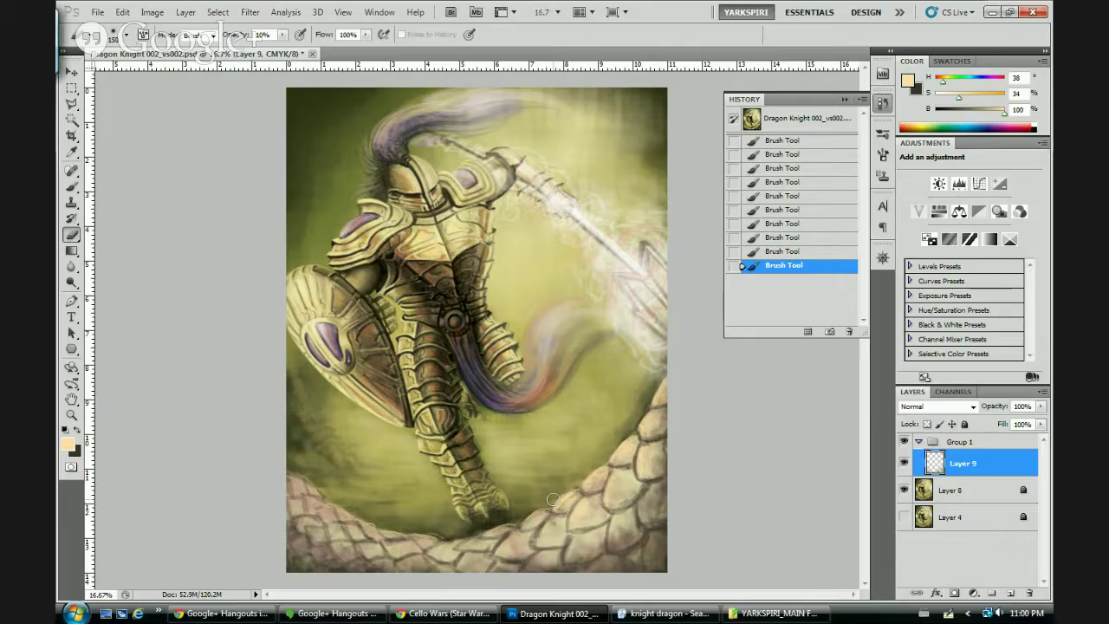
# - Soften the scales beside the foot with a size 30 eraser at 10% opacity, and repaint cream highlights on them
pyautogui.press('[')
pyautogui.press('[')
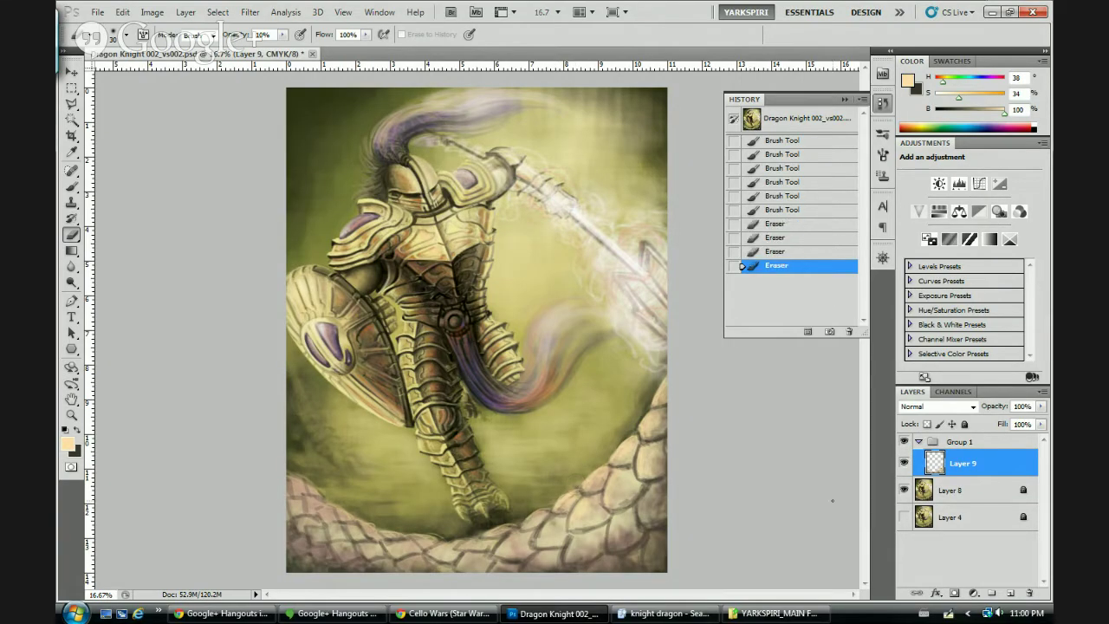
pyautogui.press('b')
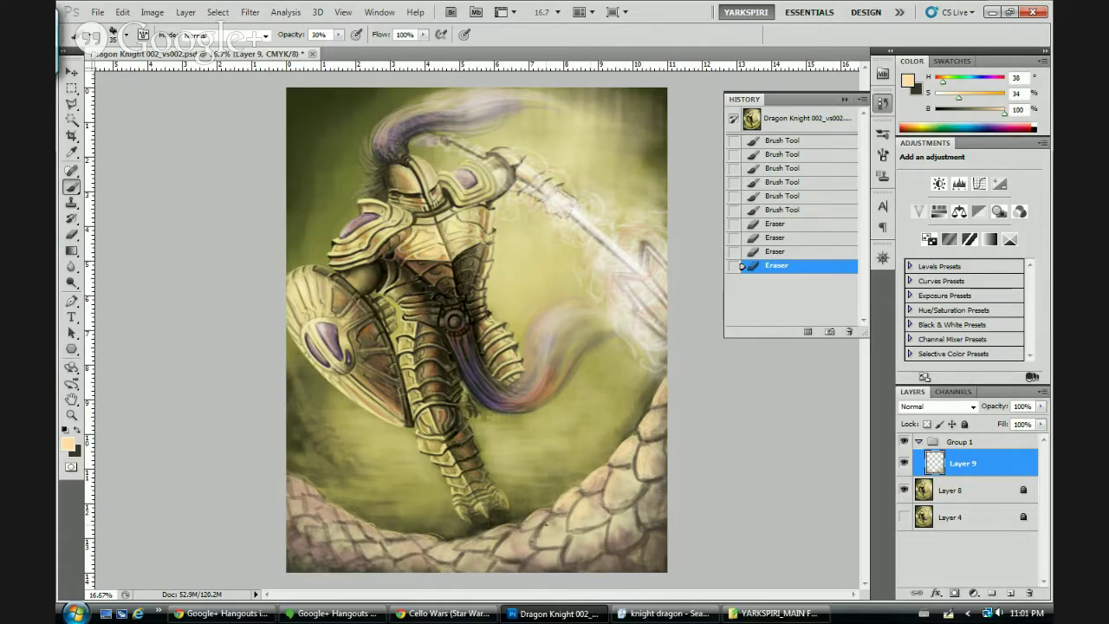
pyautogui.moveTo(529, 524); pyautogui.dragTo(580, 494)
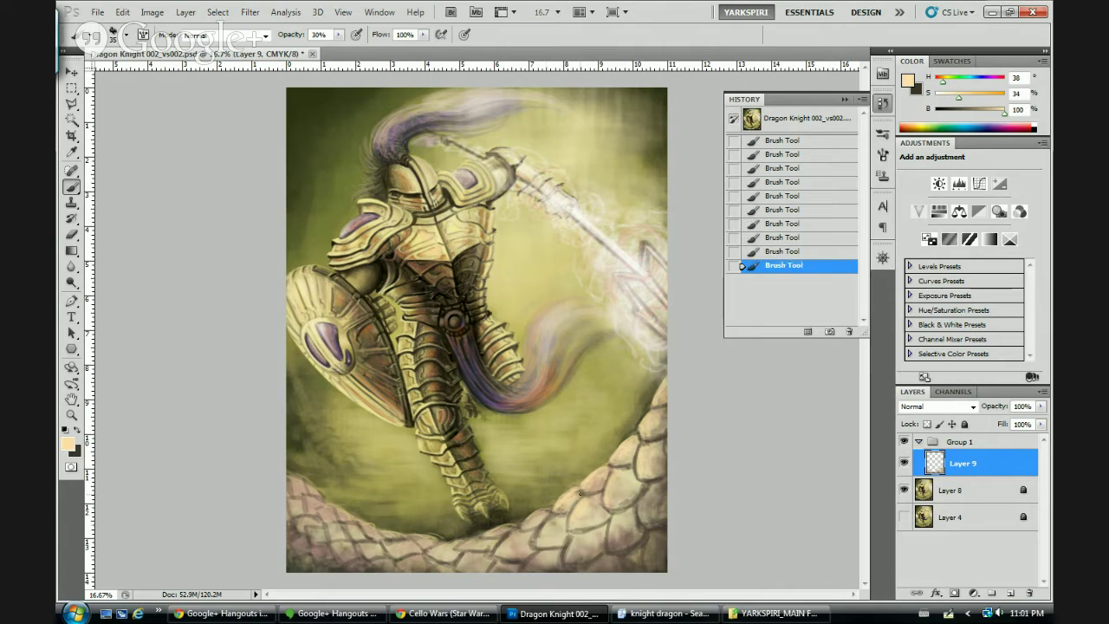
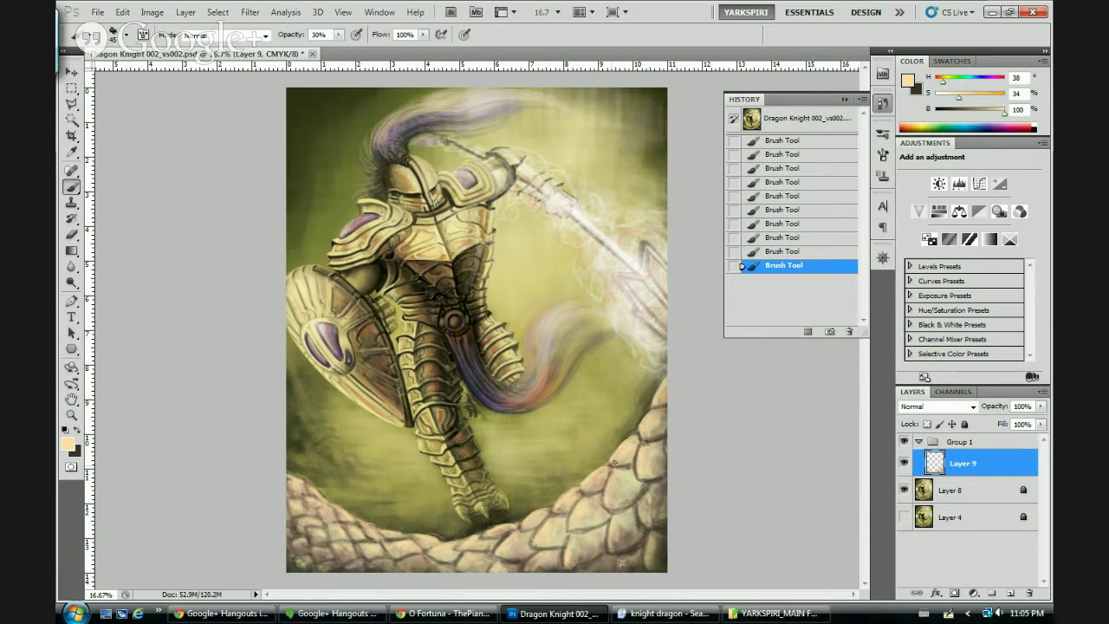
# - Compare the painting with and without Layer 9 and undo the last two brush strokes on the coil
pyautogui.click(904, 465)
pyautogui.click(903, 466)
pyautogui.keyDown('alt'); pyautogui.click(661, 532); pyautogui.keyUp('alt')
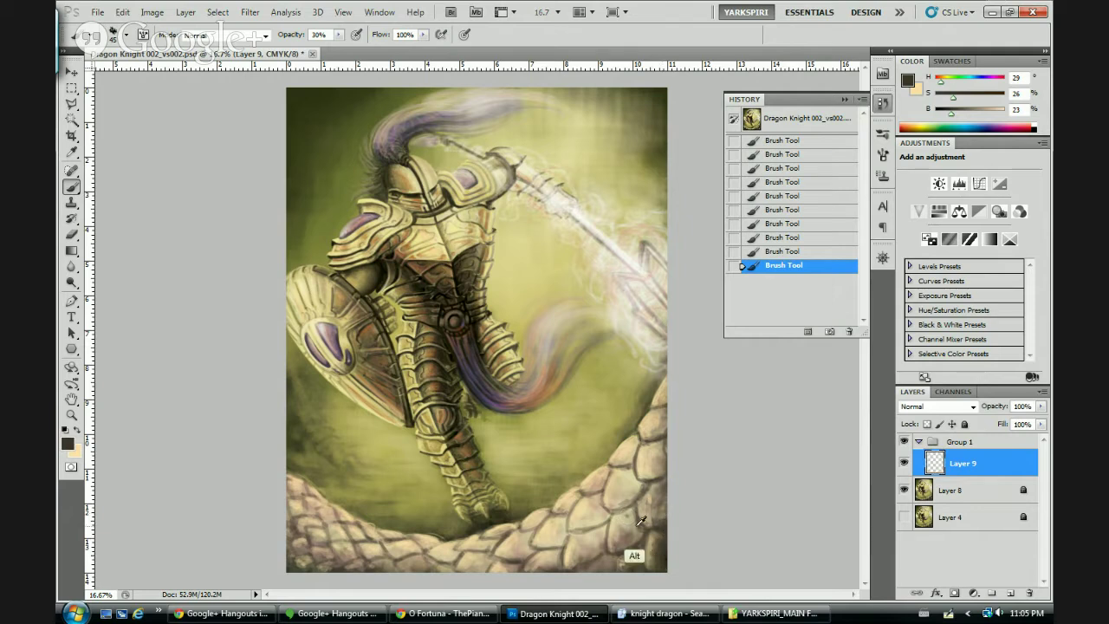
pyautogui.press('alt')
pyautogui.hotkey('ctrl', 'alt')
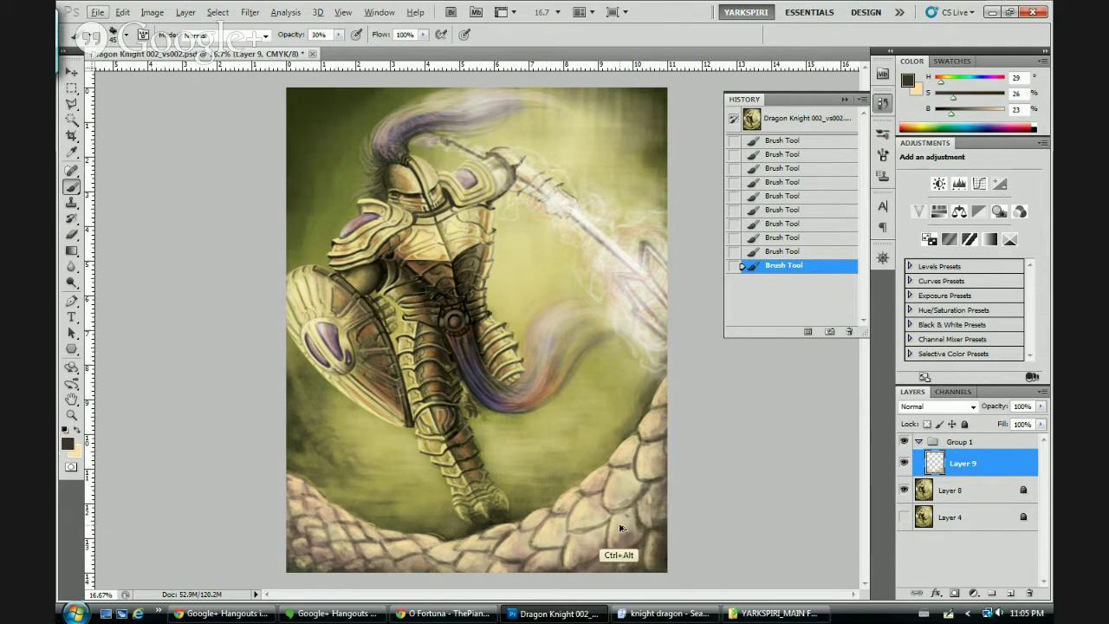
pyautogui.hotkey('ctrl', 'alt', 'z')
pyautogui.hotkey('ctrl', 'alt', 'z')
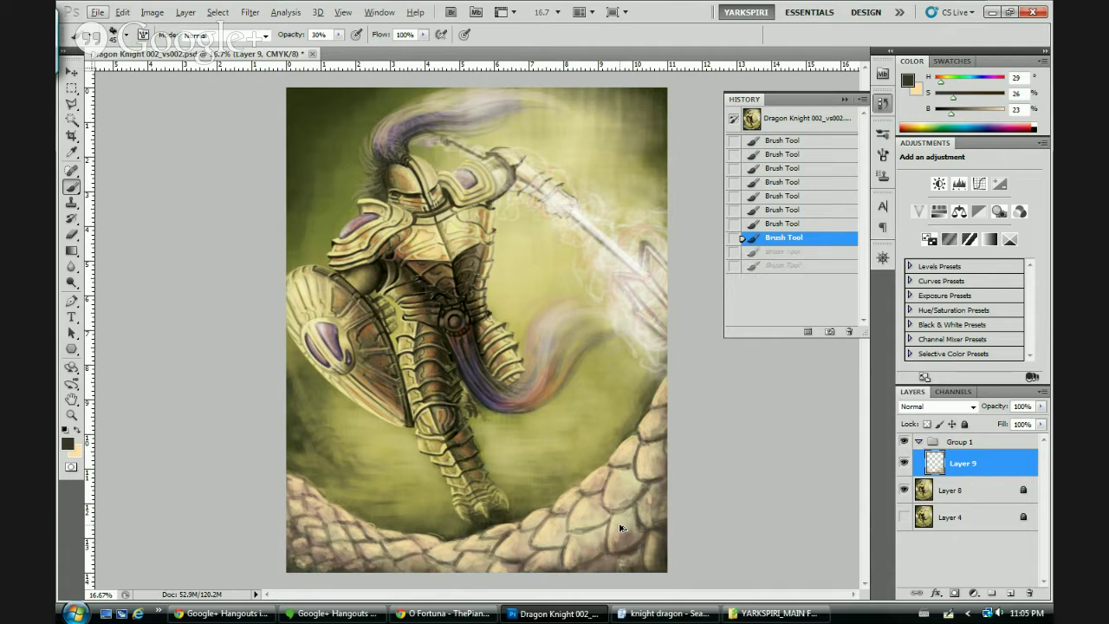
# - Sample a pale grey-green from the scales and paint it over the coil's lower right scales at 30% opacity
pyautogui.keyDown('alt'); pyautogui.click(628, 514); pyautogui.keyUp('alt')
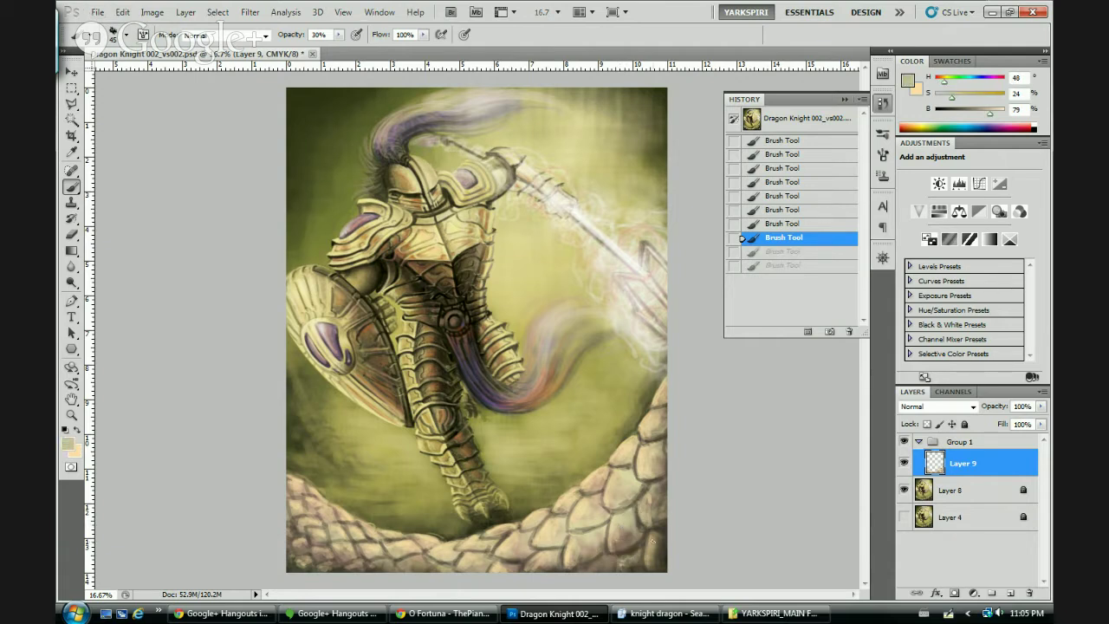
pyautogui.moveTo(665, 534)
pyautogui.mouseDown()
pyautogui.moveTo(661, 572)
pyautogui.moveTo(662, 535)
pyautogui.moveTo(607, 569)
pyautogui.mouseUp()
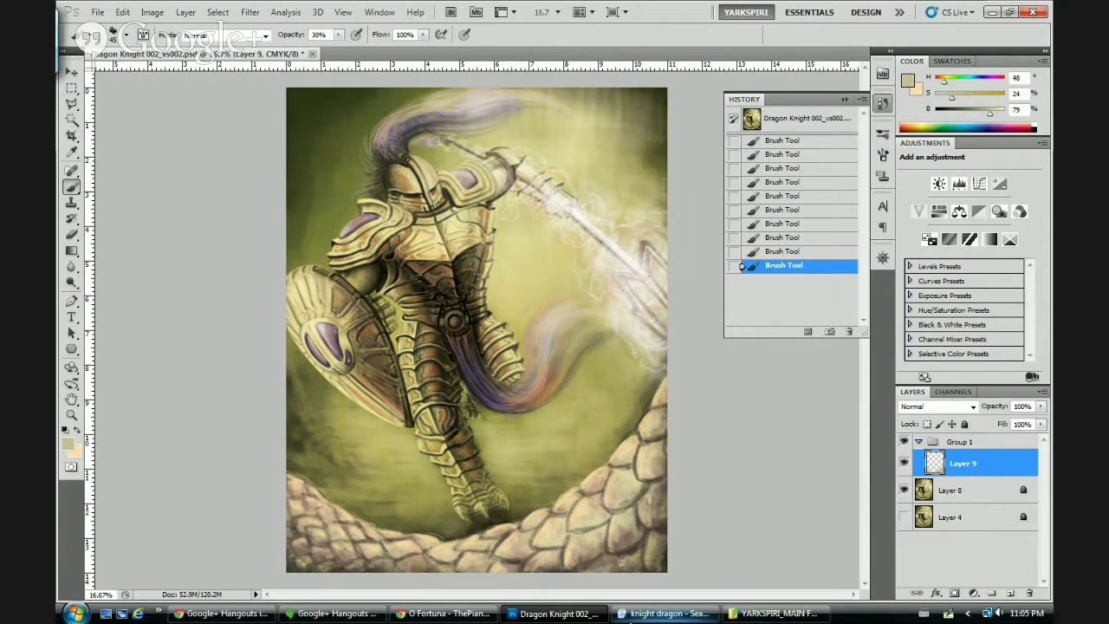
pyautogui.moveTo(630, 618)
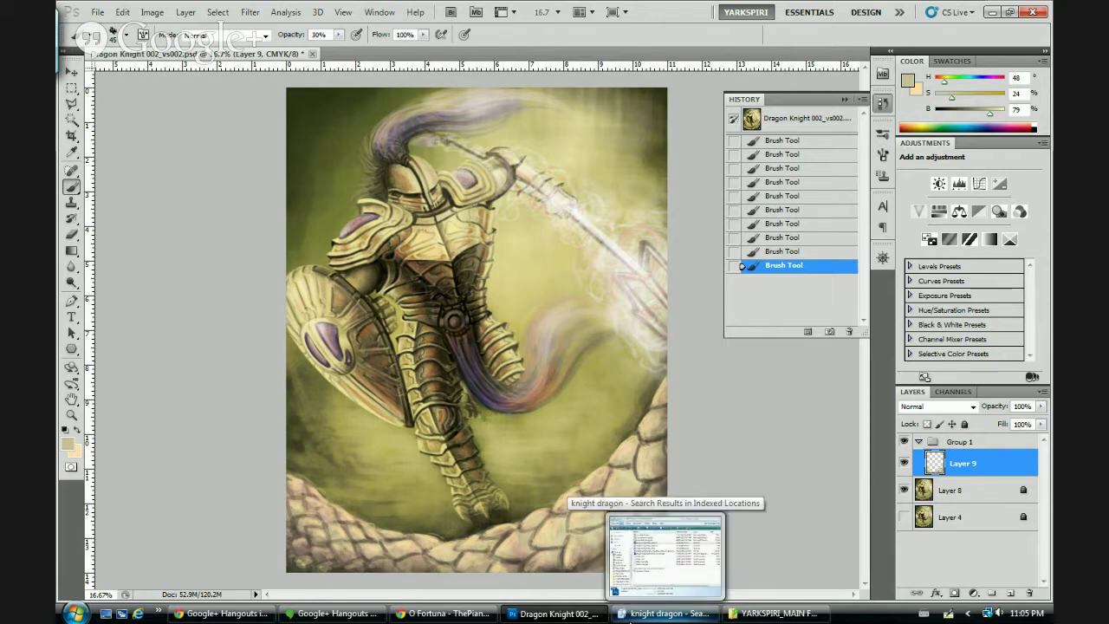
# - Enlarge the brush to 60 and refine the right curve's upper scales with sampled brown and cream tones, lowering the opacity to 20%
pyautogui.keyDown('alt'); pyautogui.click(635, 457); pyautogui.keyUp('alt')
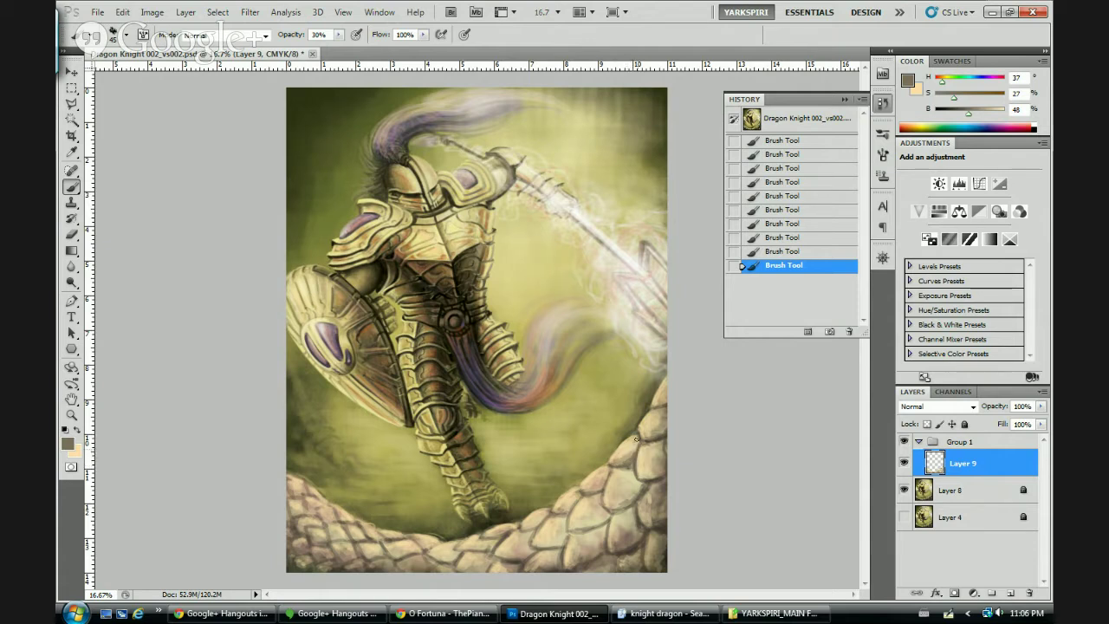
pyautogui.press(']')
pyautogui.press(']')
pyautogui.press('alt')
pyautogui.keyDown('alt'); pyautogui.click(626, 446); pyautogui.keyUp('alt')
pyautogui.keyDown('alt'); pyautogui.click(630, 444); pyautogui.keyUp('alt')
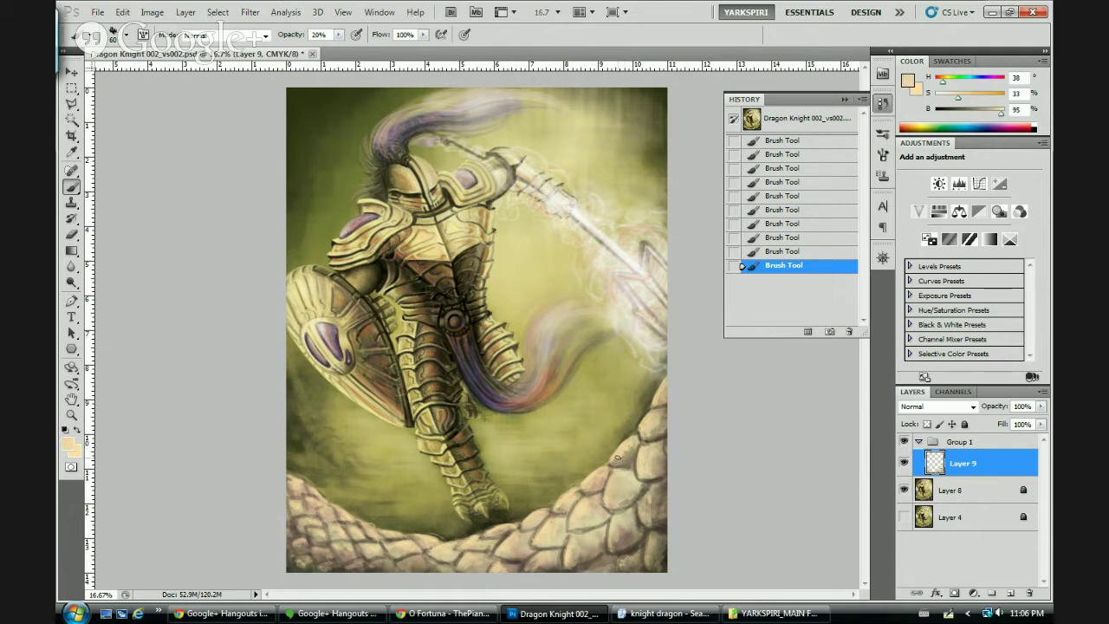
pyautogui.keyDown('alt'); pyautogui.click(662, 471); pyautogui.keyUp('alt')
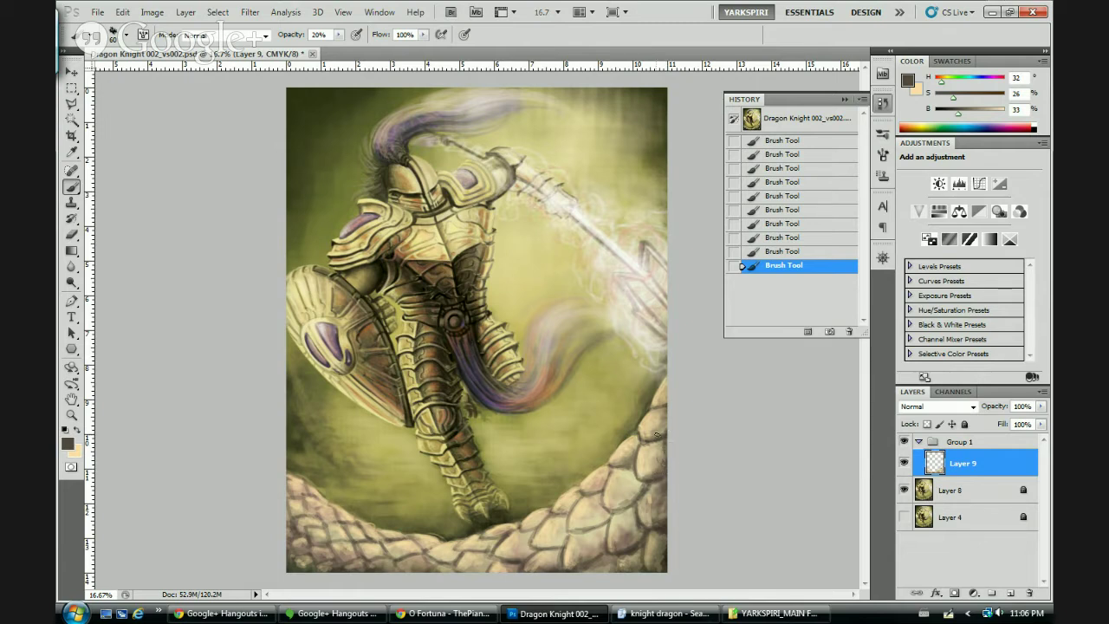
pyautogui.keyDown('alt'); pyautogui.click(656, 433); pyautogui.keyUp('alt')
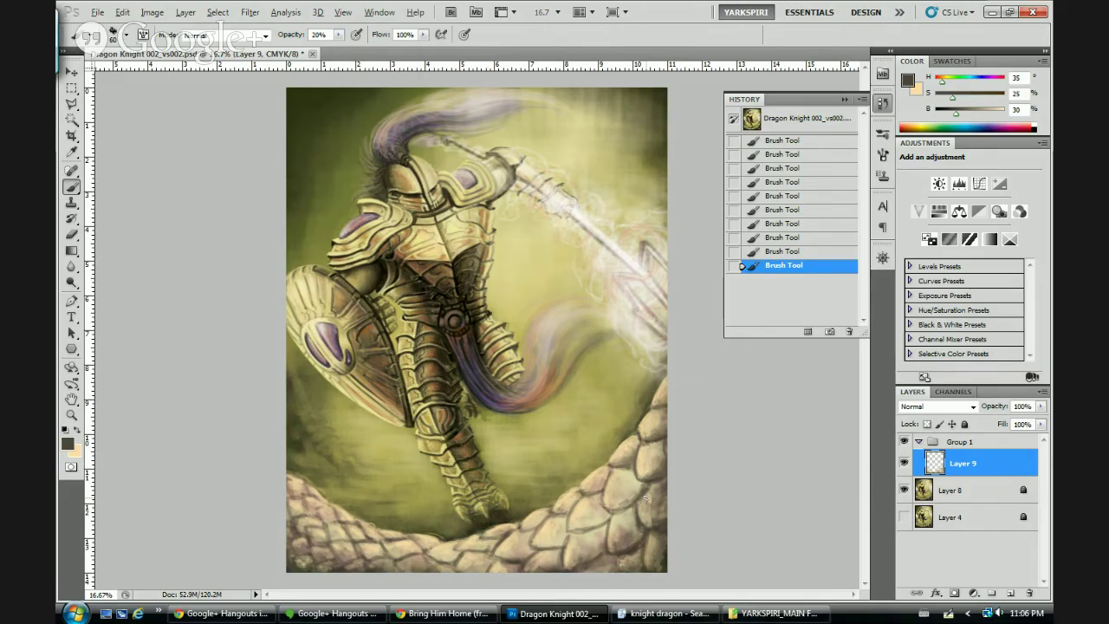
pyautogui.click(424, 614)
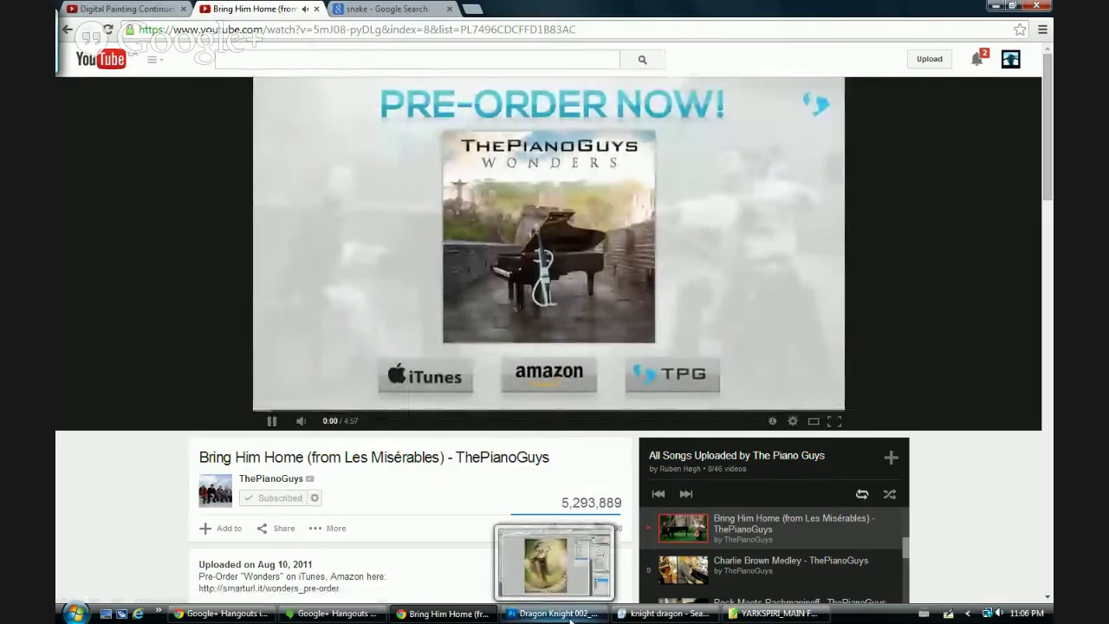
pyautogui.click(571, 617)
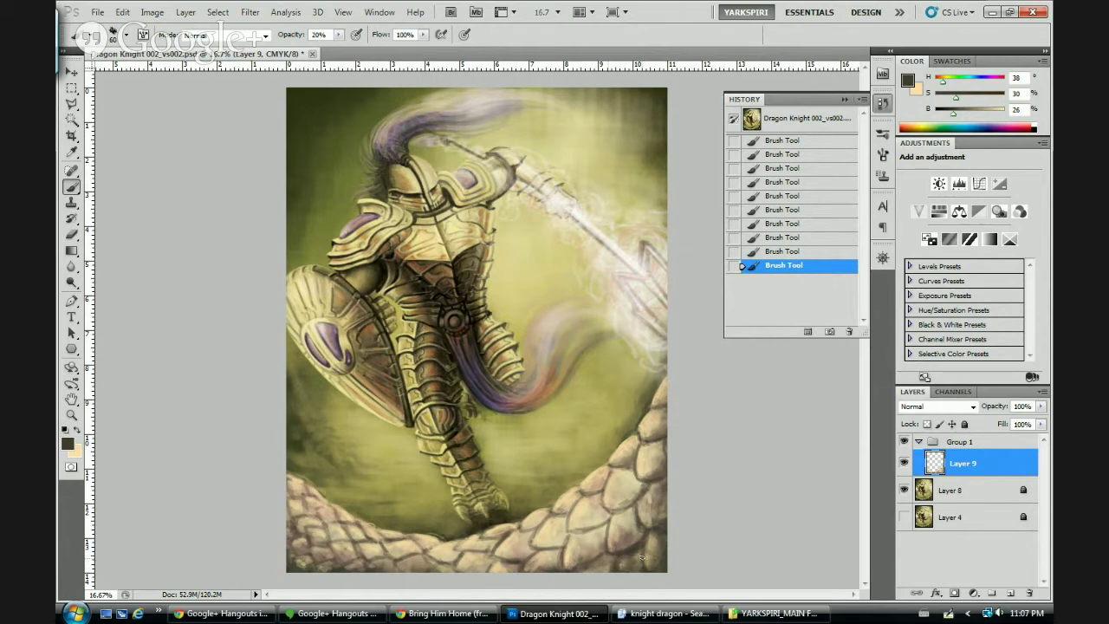
# - Shade the coil's lower right scales at 20% opacity with cream, dark brown and a mid olive tone sampled from the scales
pyautogui.press('x')
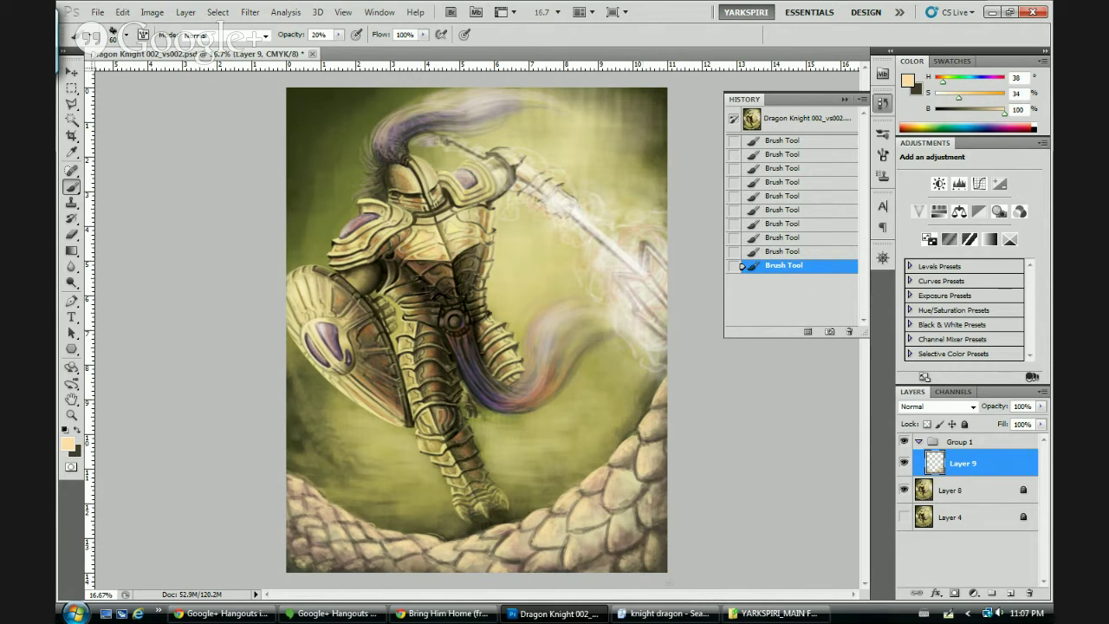
pyautogui.keyDown('alt'); pyautogui.click(630, 470); pyautogui.keyUp('alt')
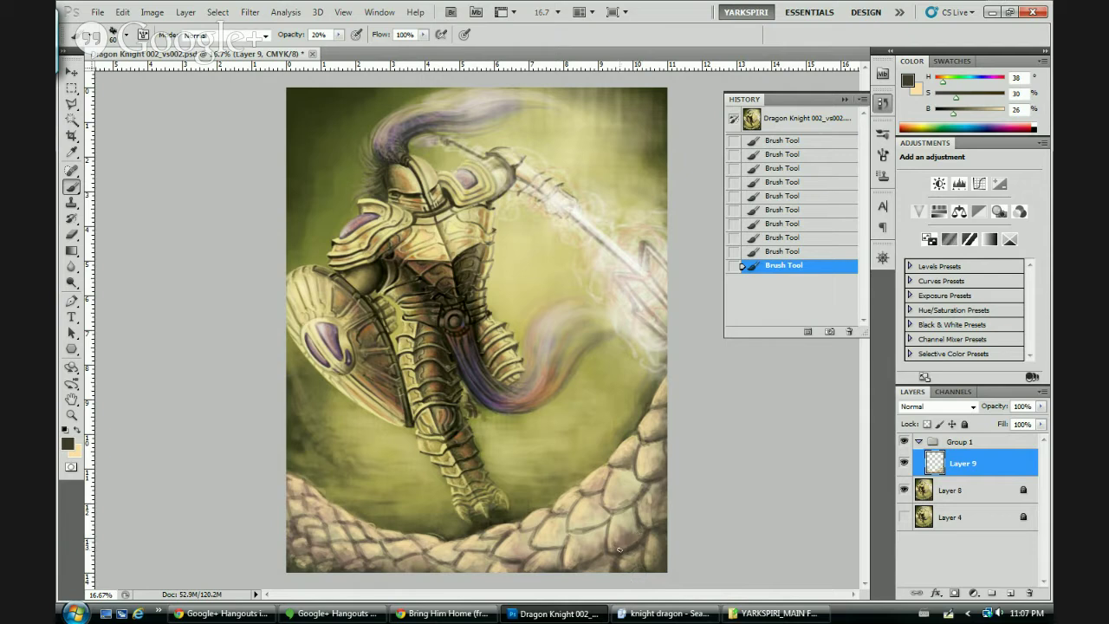
pyautogui.keyDown('alt'); pyautogui.click(633, 502); pyautogui.keyUp('alt')
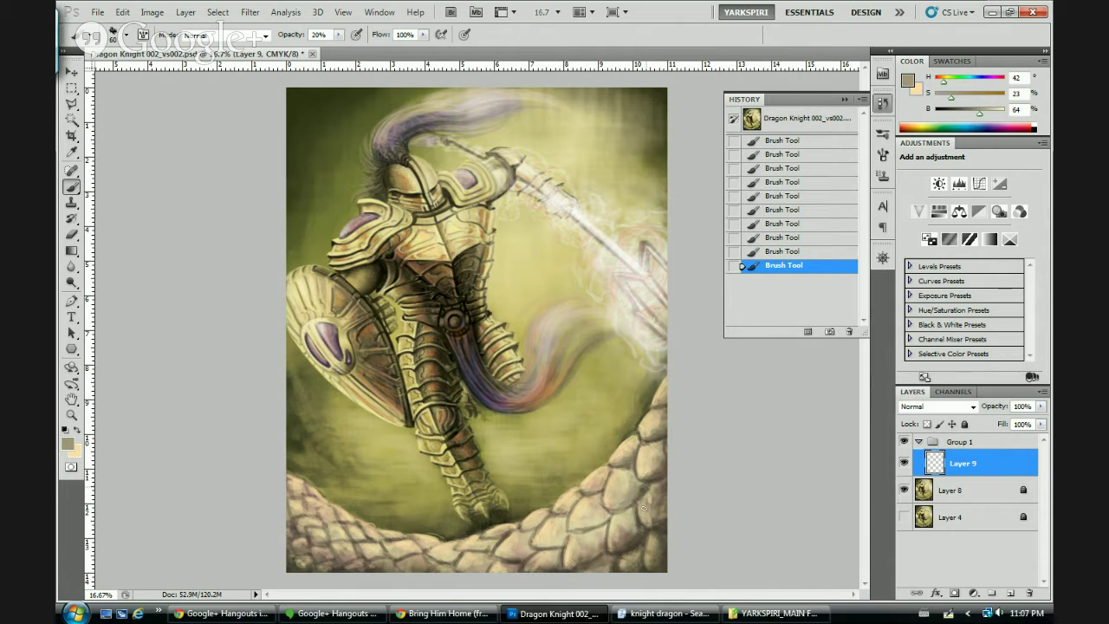
# - Reduce the brush to 40 and shade the coil's lower right scales with sampled dark brown tones at 20% opacity
pyautogui.keyDown('alt'); pyautogui.click(610, 511); pyautogui.keyUp('alt')
pyautogui.moveTo(610, 511); pyautogui.dragTo(619, 505)
pyautogui.keyDown('alt'); pyautogui.click(576, 565); pyautogui.keyUp('alt')
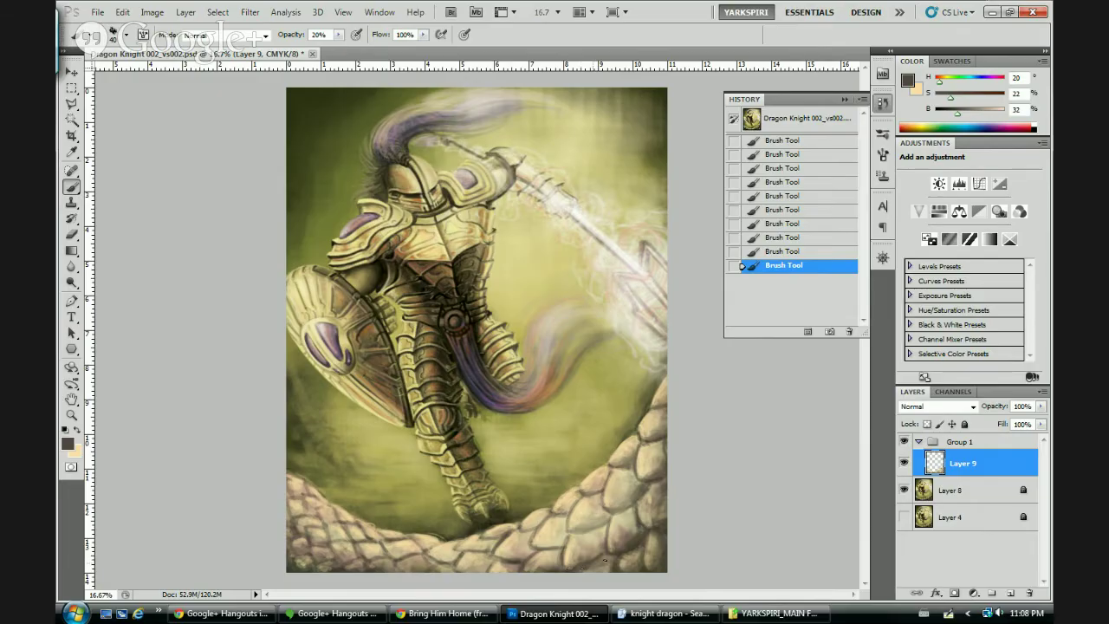
pyautogui.keyDown('alt'); pyautogui.click(606, 555); pyautogui.keyUp('alt')
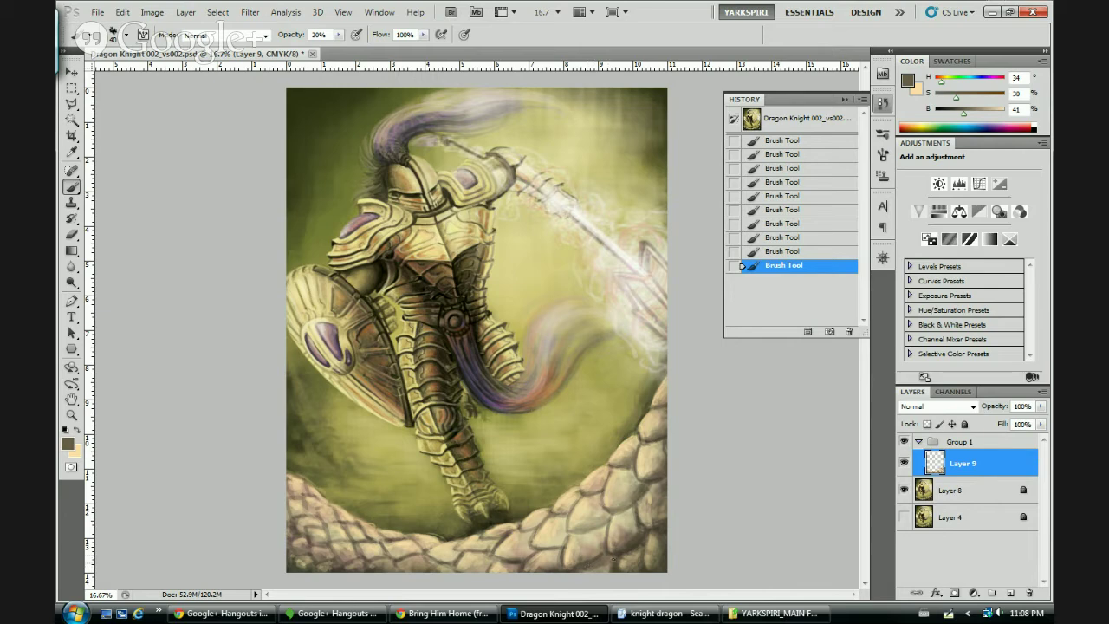
pyautogui.press('alt')
pyautogui.keyDown('alt'); pyautogui.click(603, 558); pyautogui.keyUp('alt')
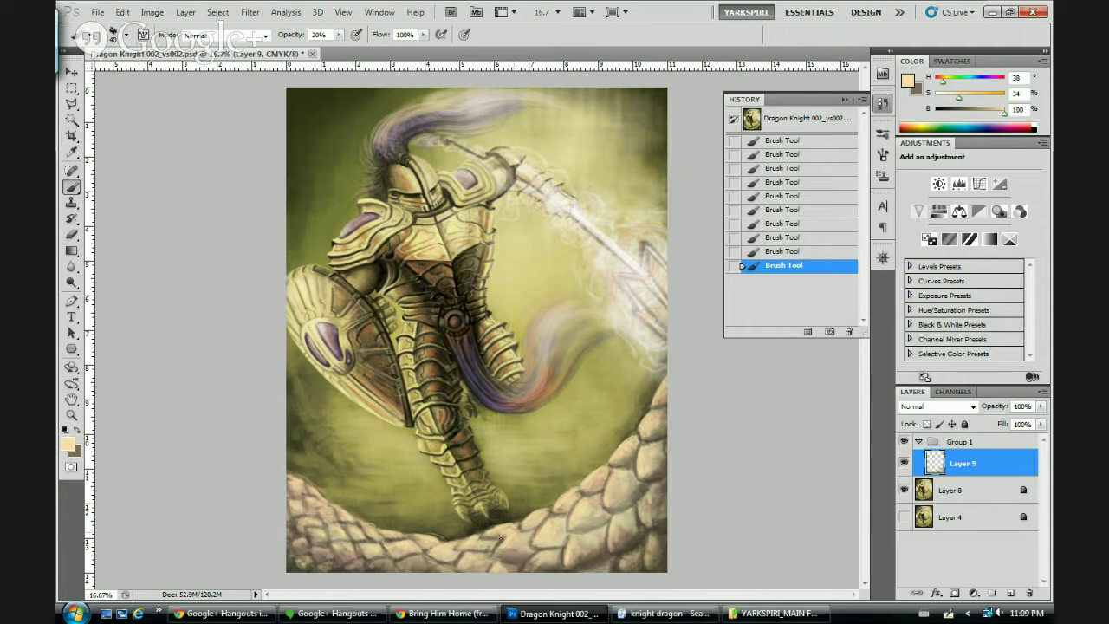
# - Sample a mid brown from the scales and shade the scale edges along the coil's bottom centre at 20% opacity
pyautogui.keyDown('alt'); pyautogui.click(513, 535); pyautogui.keyUp('alt')
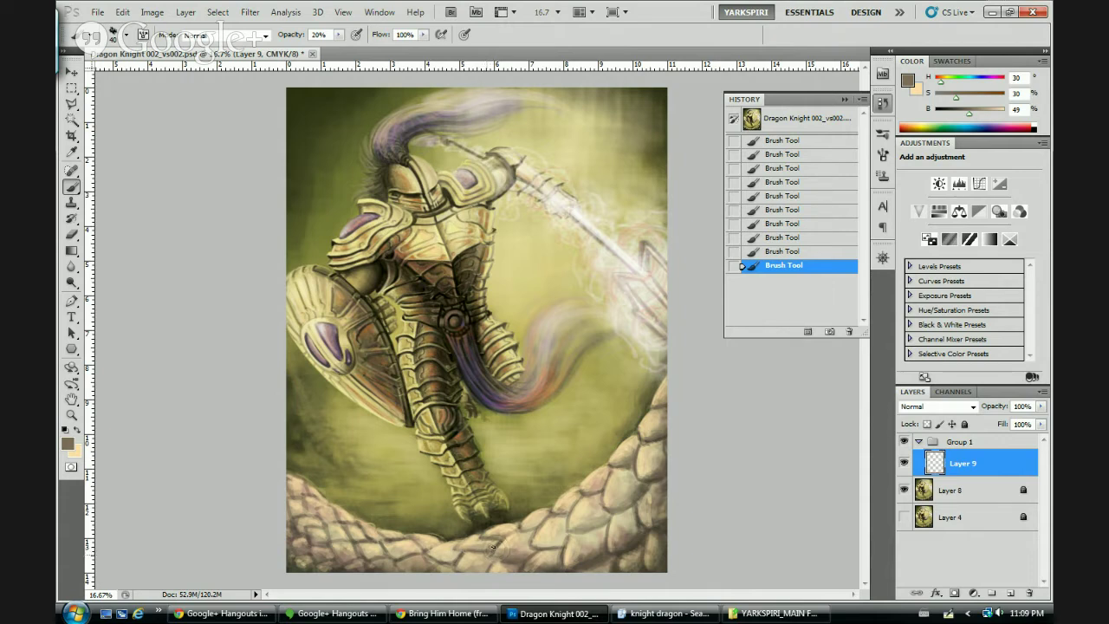
pyautogui.moveTo(490, 554); pyautogui.dragTo(484, 568)
pyautogui.moveTo(511, 569); pyautogui.dragTo(502, 565)
pyautogui.moveTo(504, 565); pyautogui.dragTo(427, 558)
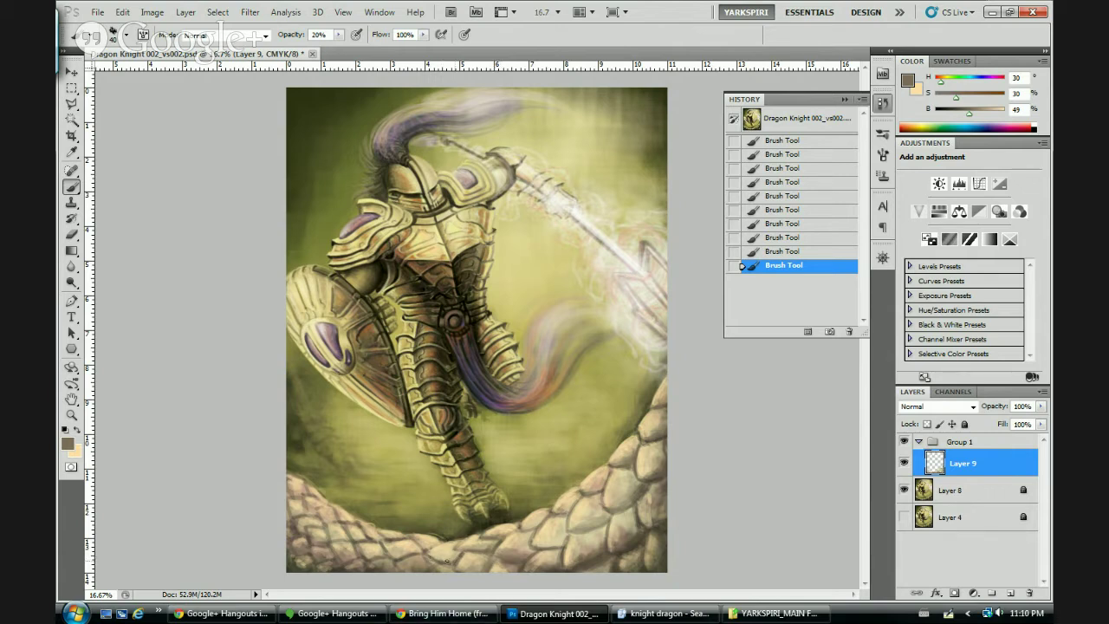
pyautogui.moveTo(447, 562); pyautogui.dragTo(405, 551)
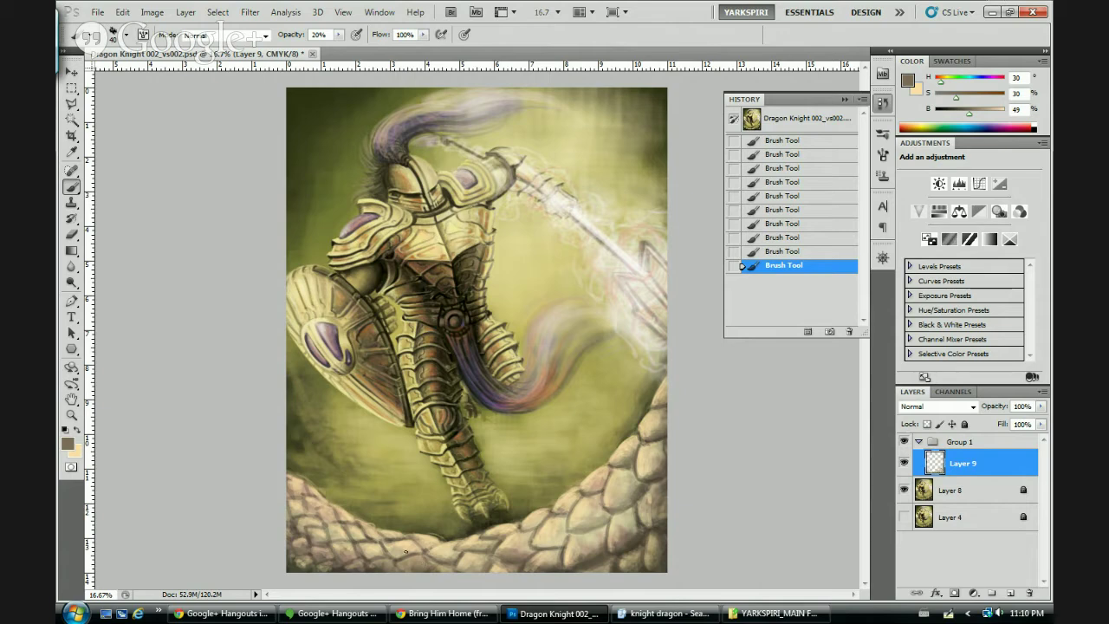
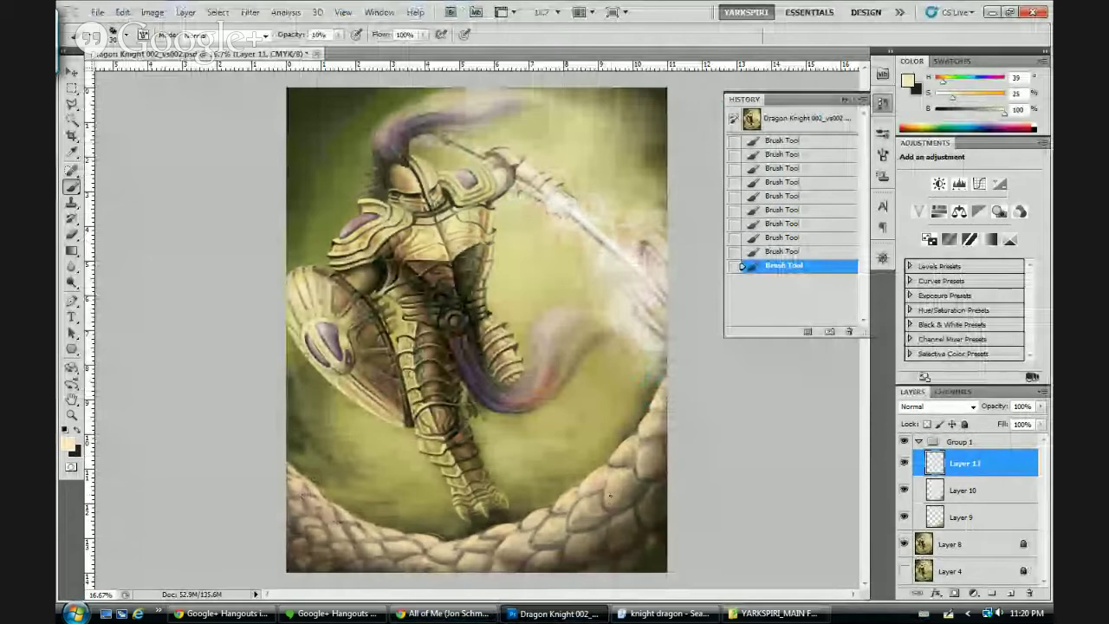
# - On Layer 11, refine the scales beside the knight's foot with a sampled dark tone at 10% opacity, and swap back to tan
pyautogui.press('2')
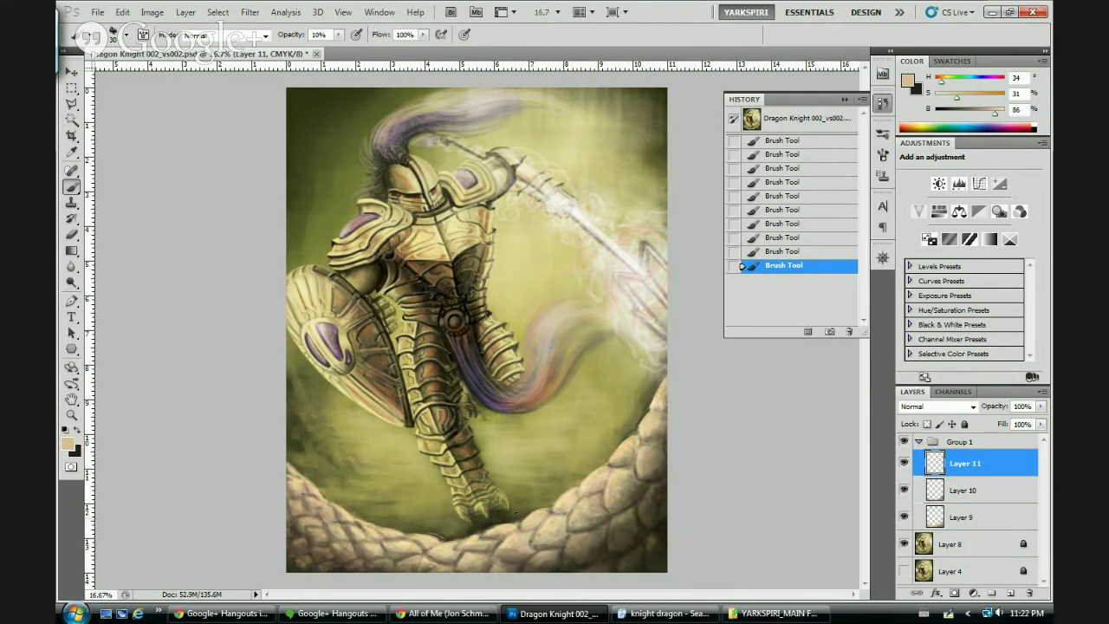
pyautogui.keyDown('alt'); pyautogui.click(529, 518); pyautogui.keyUp('alt')
pyautogui.moveTo(529, 518); pyautogui.dragTo(524, 525)
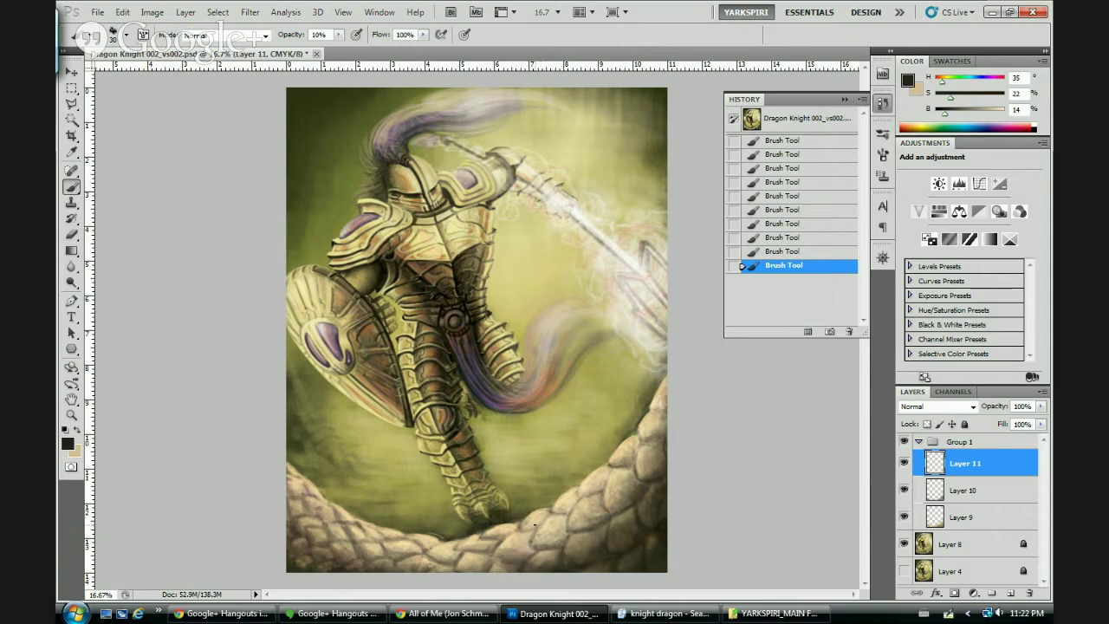
pyautogui.press('x')
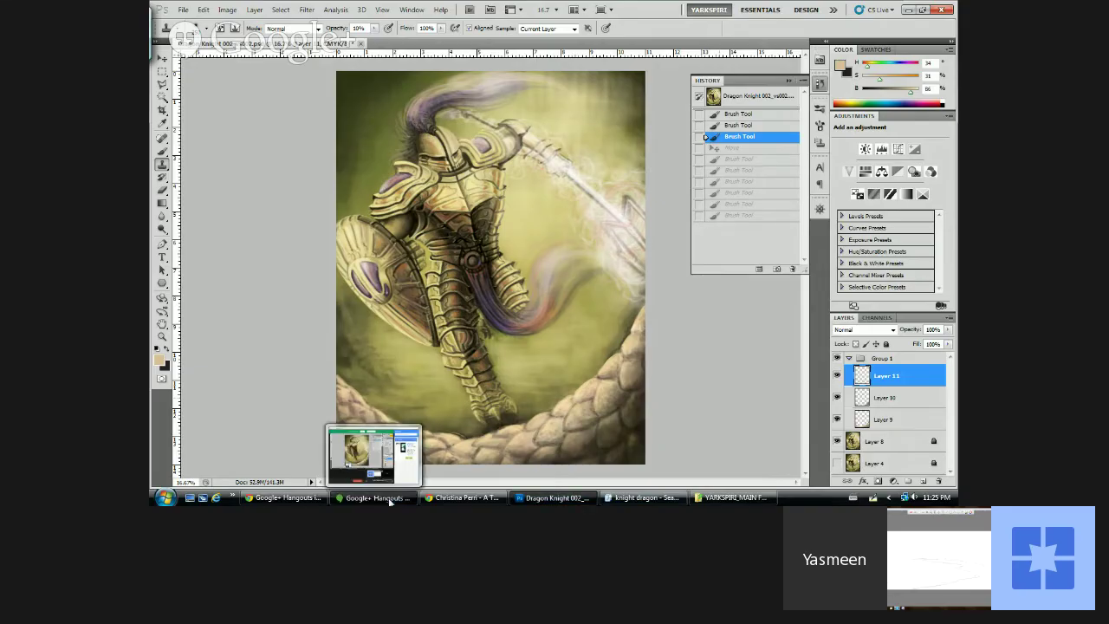
# - Switch to the Google+ Hangouts window to check the live broadcast, and return to the Photoshop painting
pyautogui.click(390, 500)
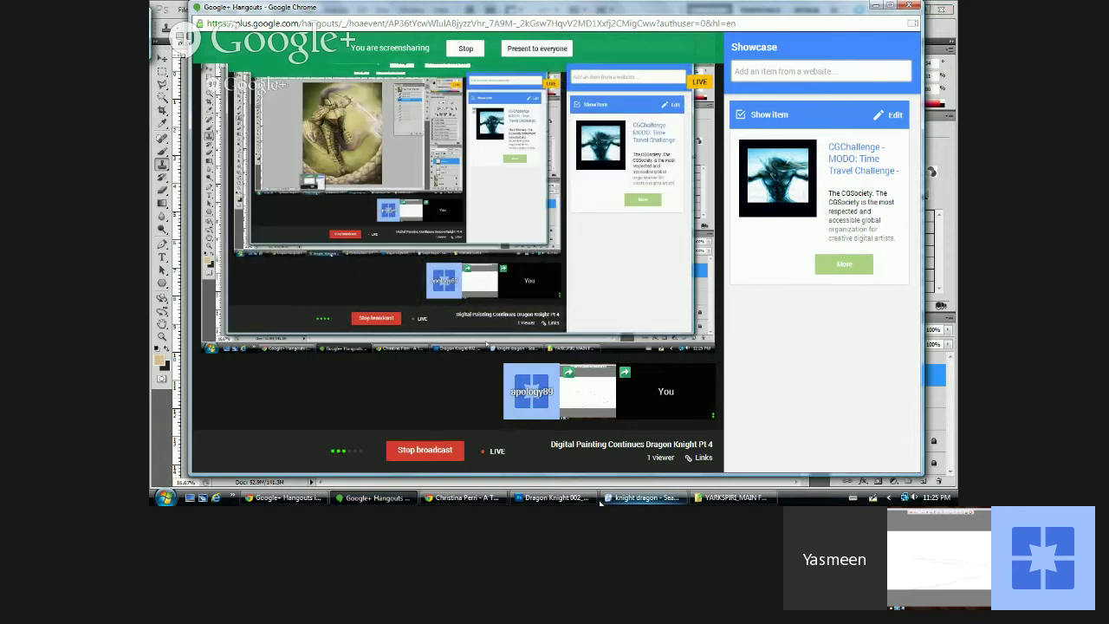
pyautogui.moveTo(639, 501)
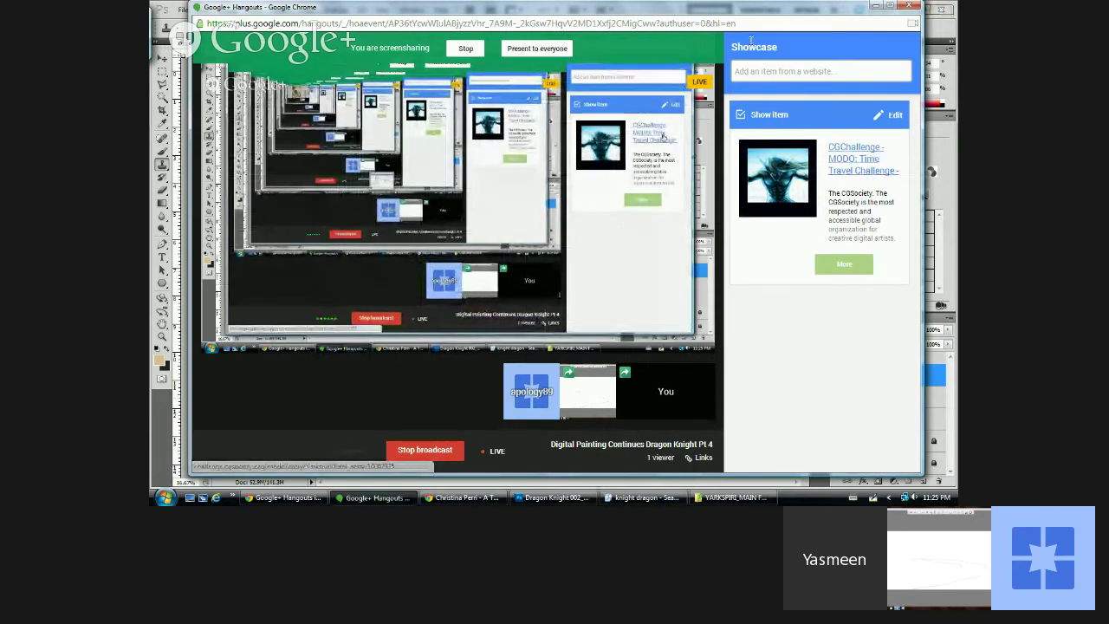
pyautogui.moveTo(559, 501)
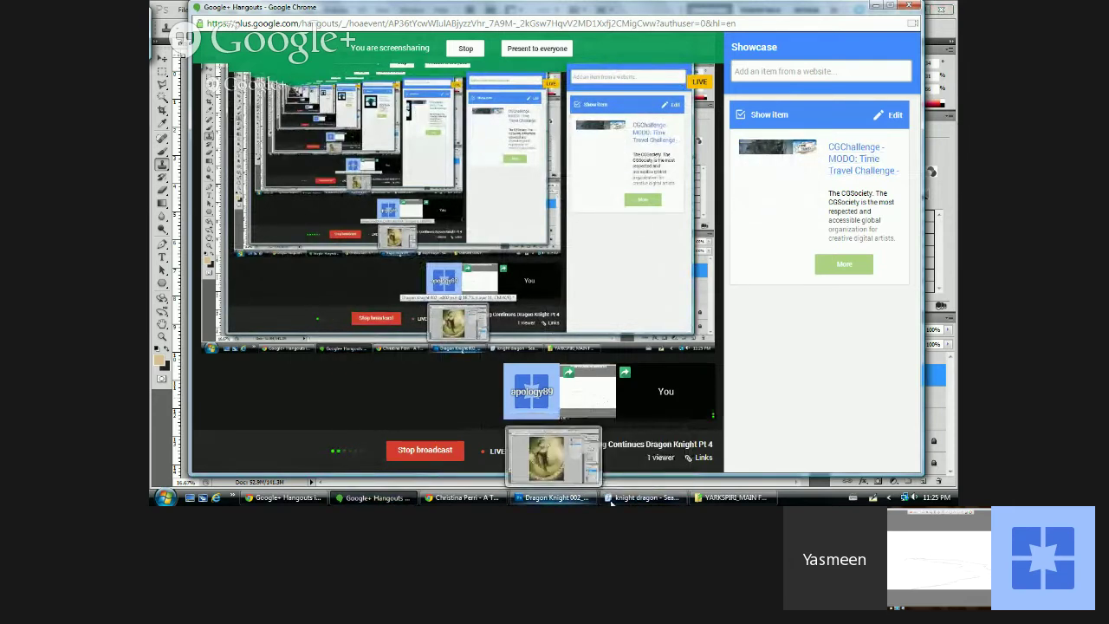
pyautogui.click(580, 470)
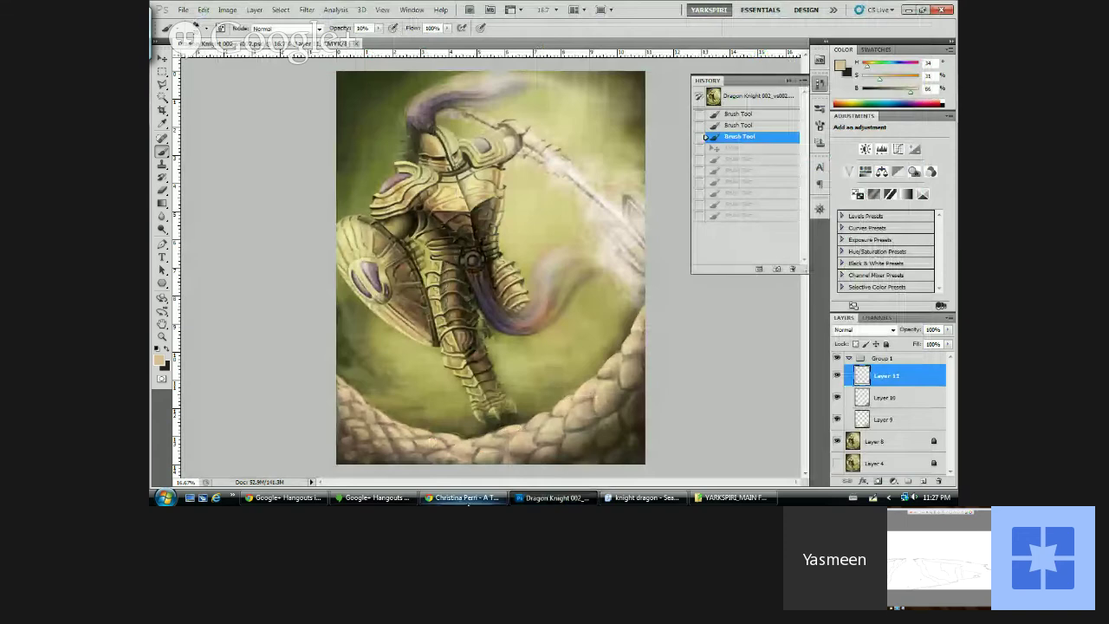
# - Switch to Chrome and look through the YouTube page of the Digital Painting Continues Dragon Knight Pt 4 broadcast
pyautogui.click(466, 498)
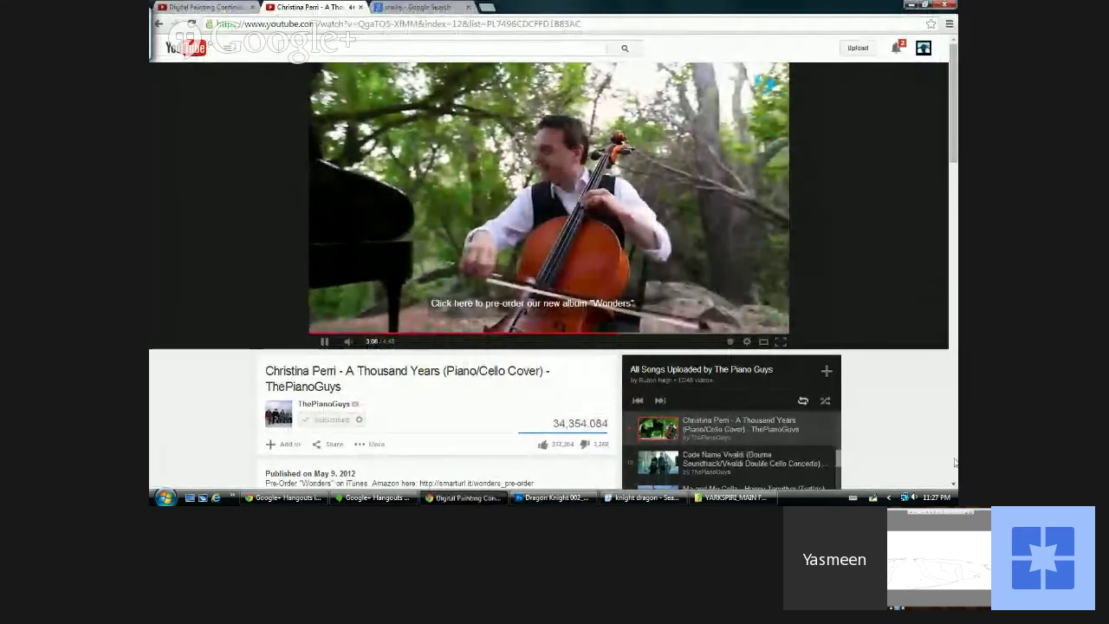
pyautogui.hotkey('ctrl', 'shift', 'Tab')
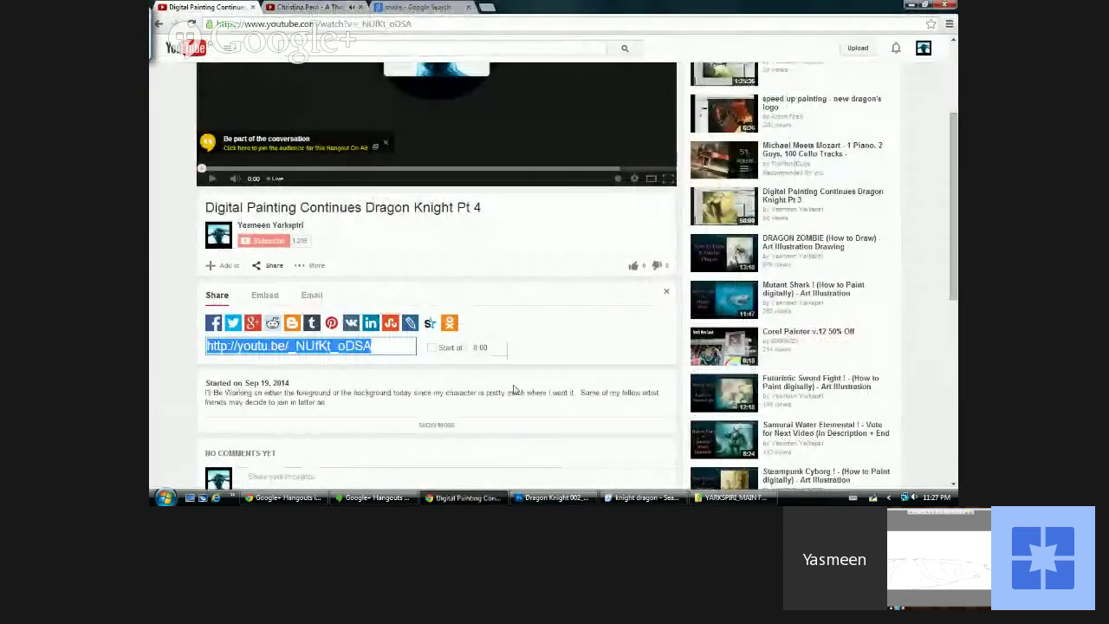
pyautogui.scroll(-1, 467, 399)
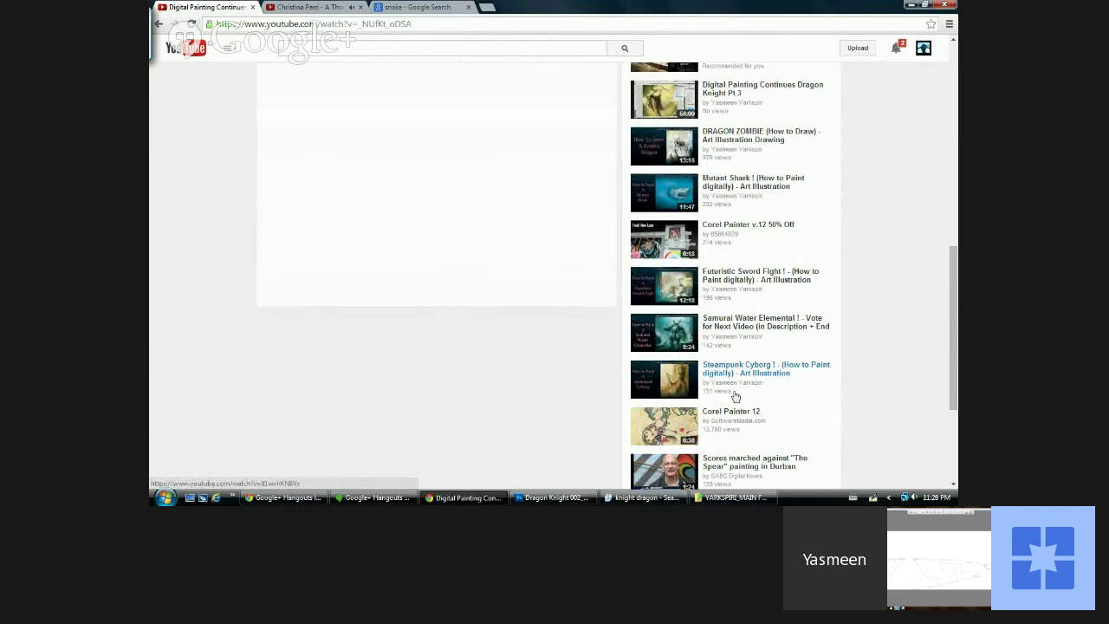
pyautogui.moveTo(735, 396)
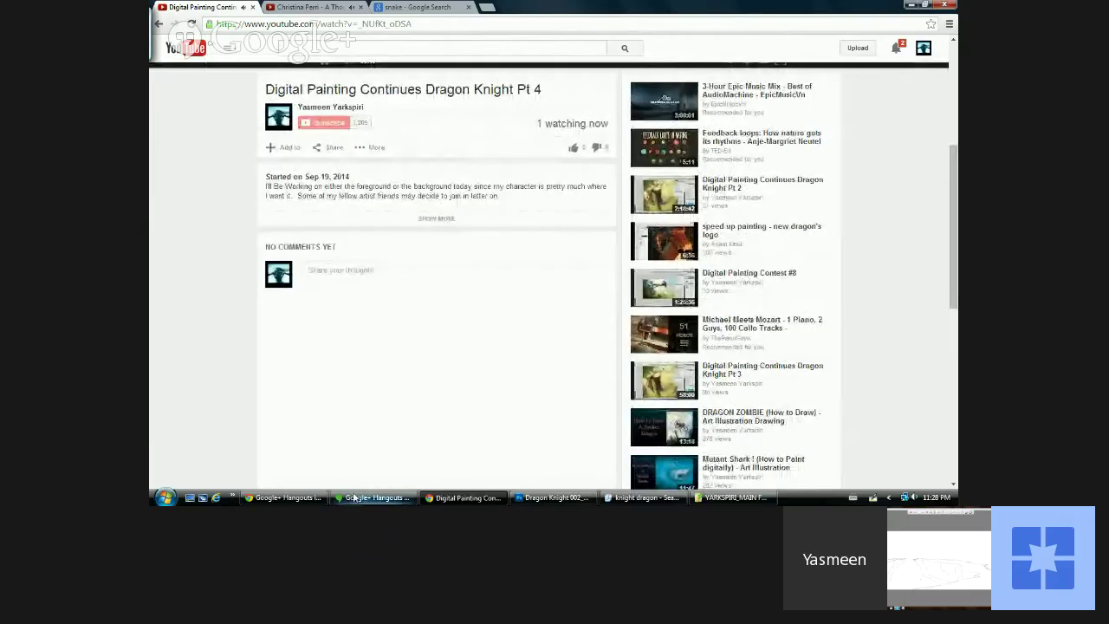
pyautogui.moveTo(354, 499)
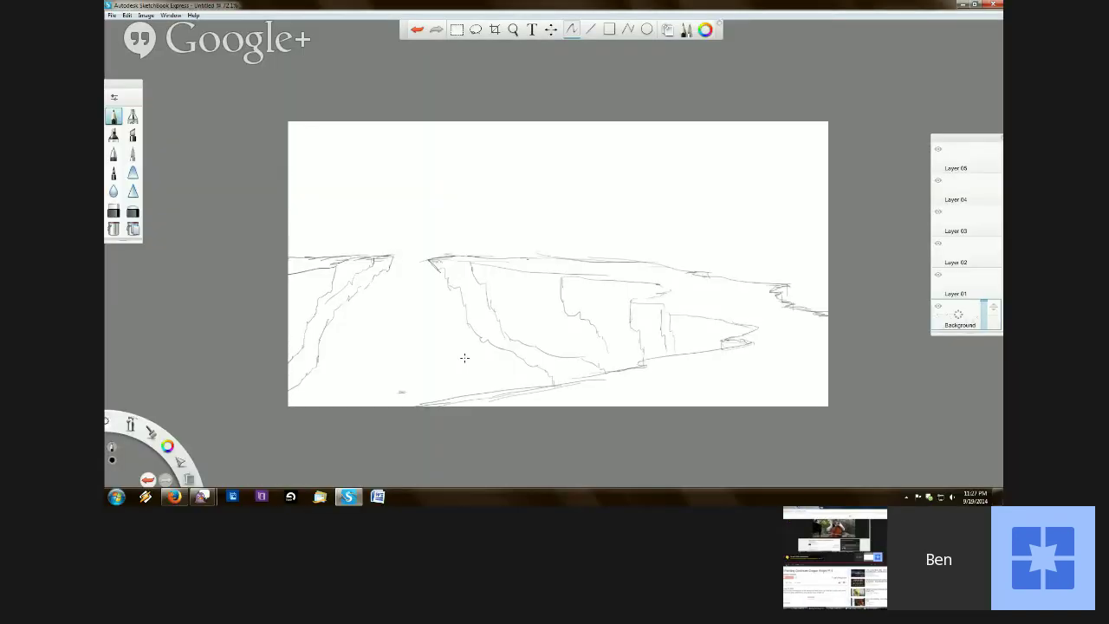
pyautogui.scroll(-5, 500, 441)
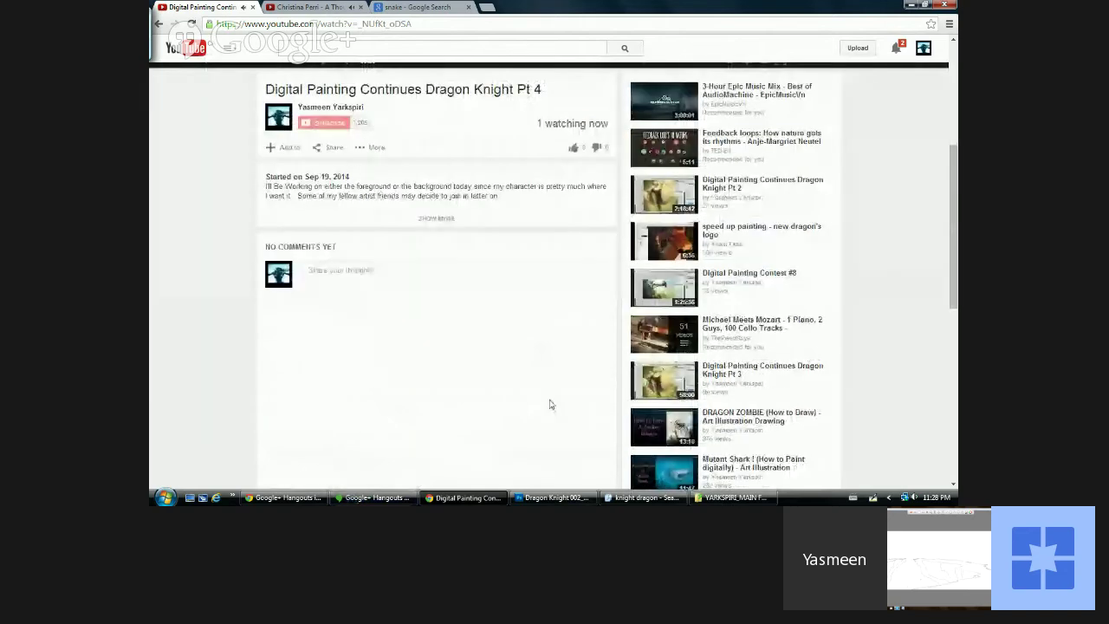
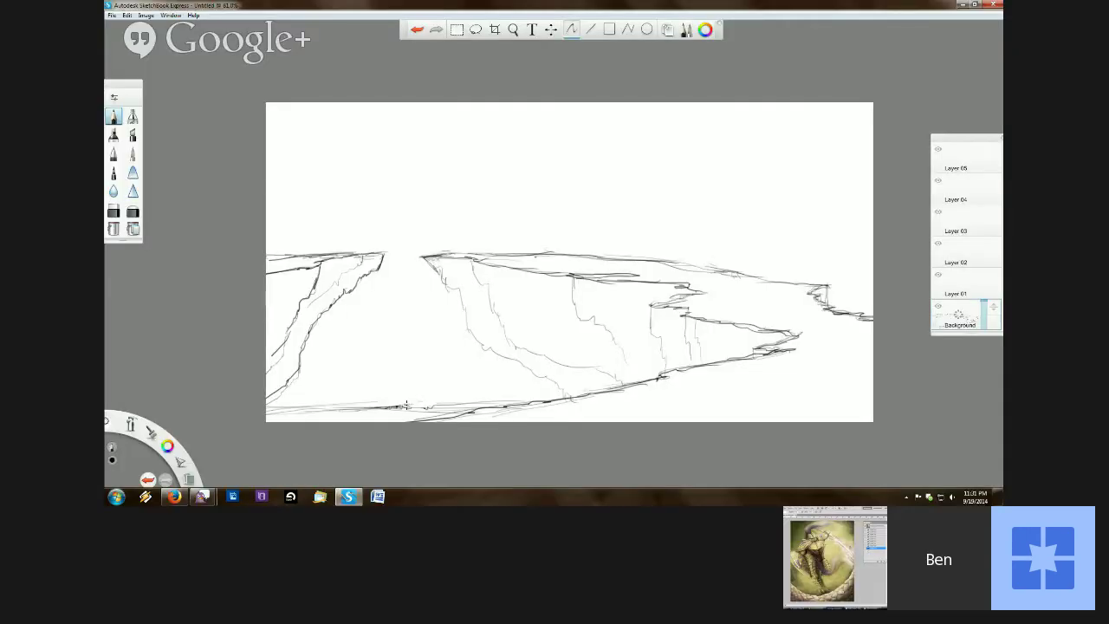
# - Sketch a short line along the base of the cliff in the SketchBook landscape drawing
pyautogui.moveTo(406, 405); pyautogui.dragTo(452, 403)
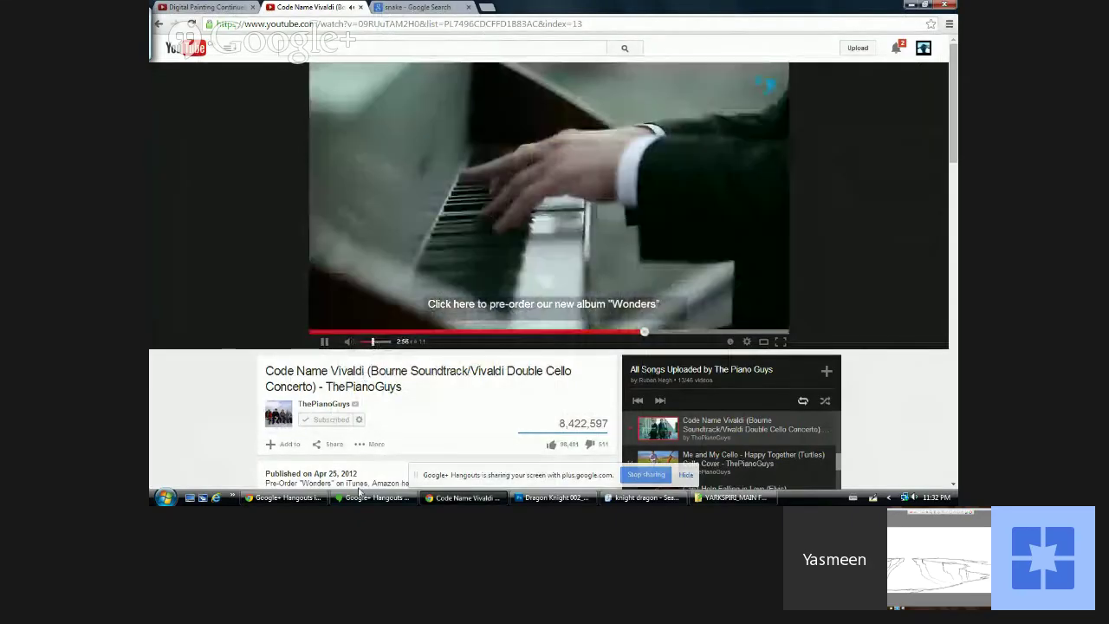
# - Check the Hangouts window, switch back to the Photoshop painting and sample a dark brown from the coil's lower right scales
pyautogui.click(377, 498)
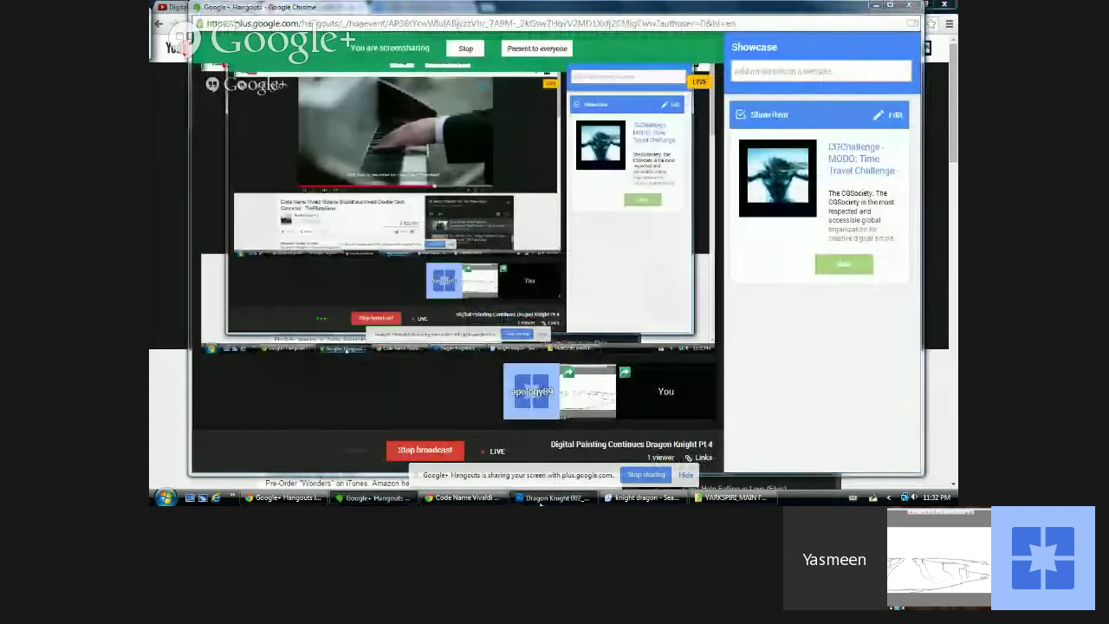
pyautogui.click(551, 498)
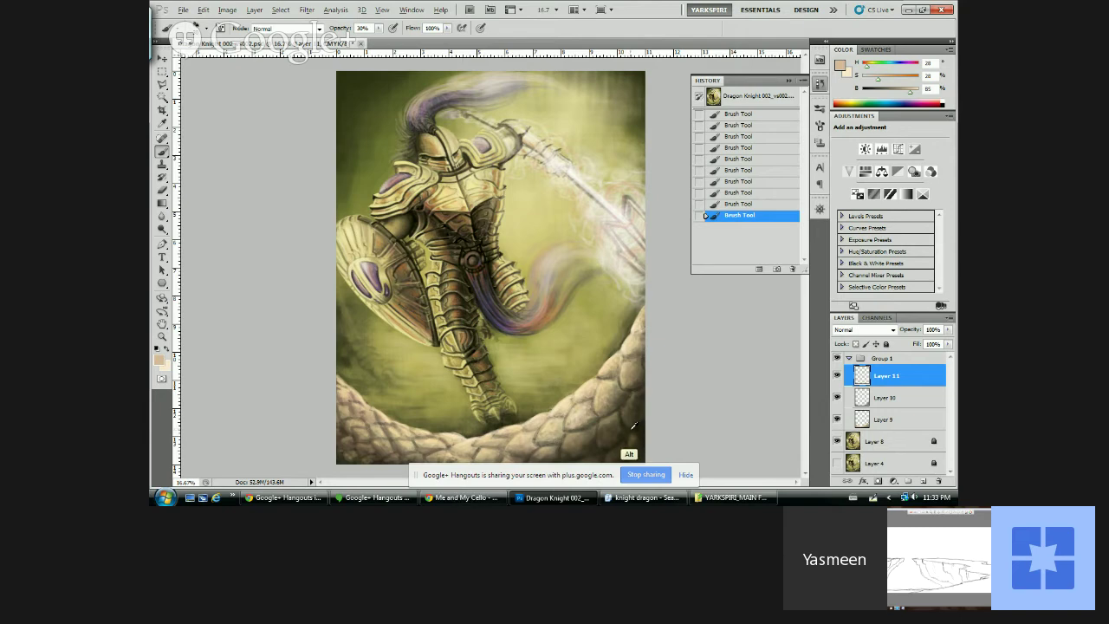
pyautogui.keyDown('alt'); pyautogui.click(633, 426); pyautogui.keyUp('alt')
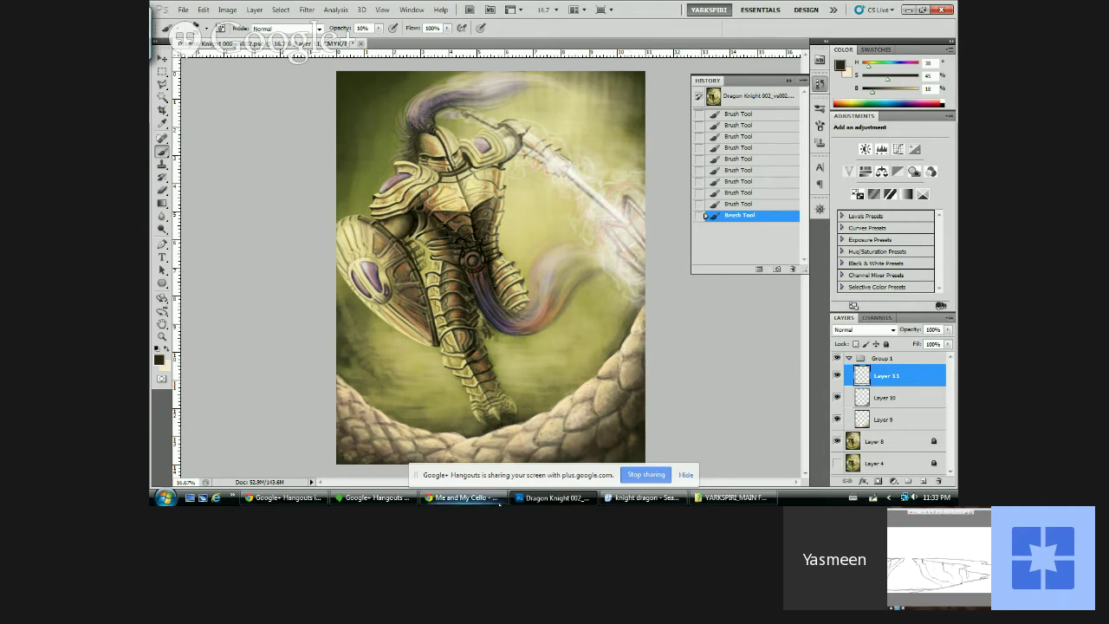
# - Switch to the YouTube music playlist in Chrome and skip the advertisement
pyautogui.click(471, 498)
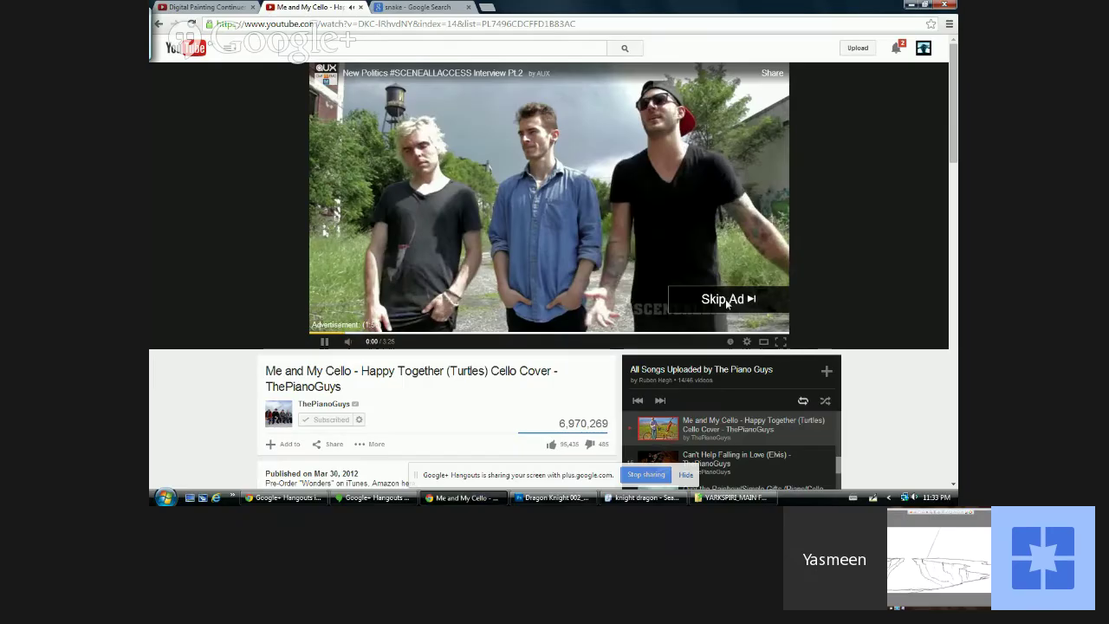
pyautogui.click(726, 300)
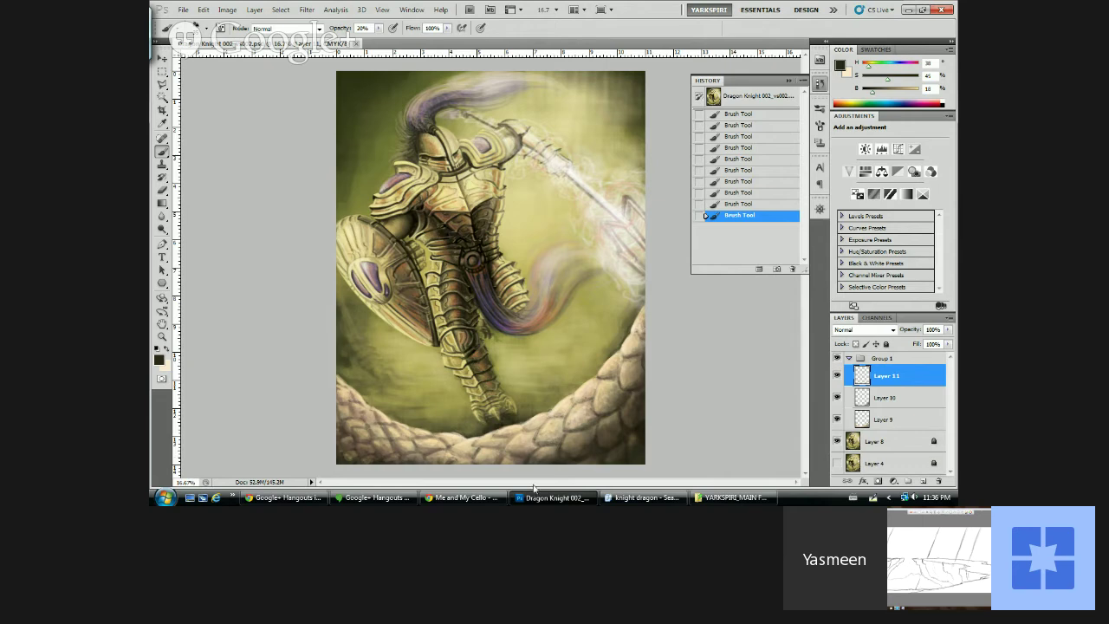
# - In Chrome, open the Google result "Solution to Adobe Photoshop CC Brush Lag Bug" in a new tab and view it
pyautogui.click(482, 499)
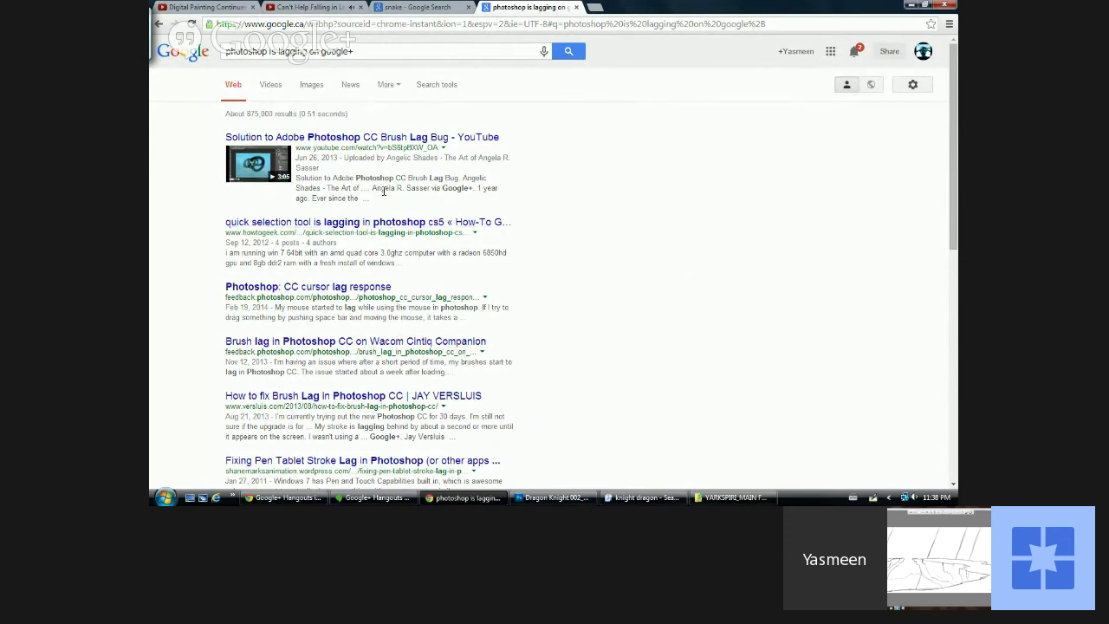
pyautogui.rightClick(399, 137)
pyautogui.click(464, 142)
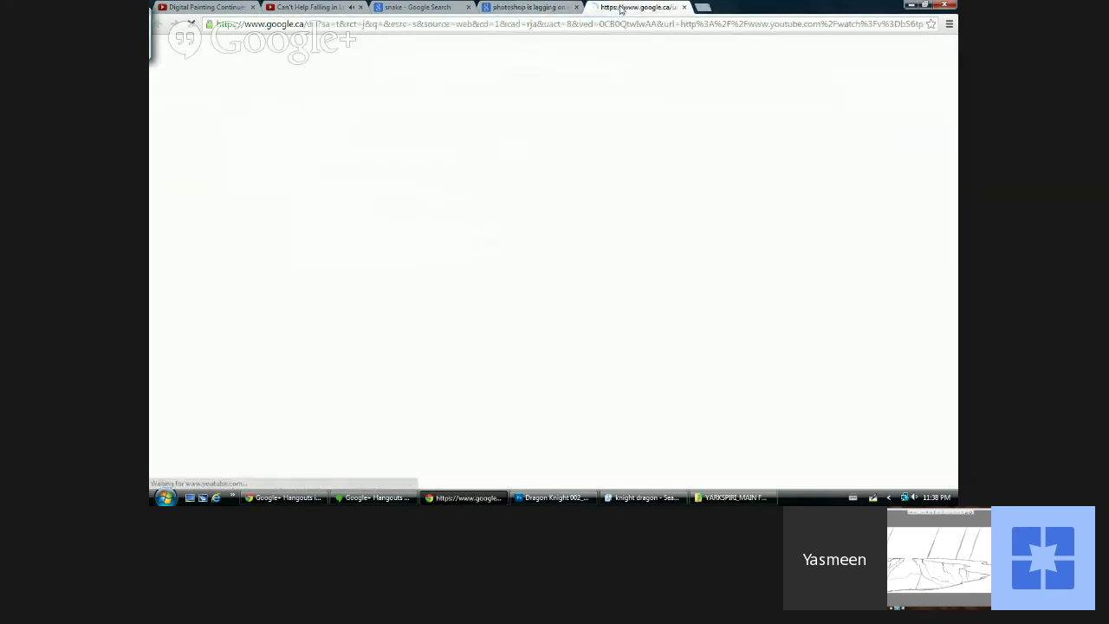
pyautogui.hotkey('ctrl', 'Tab')
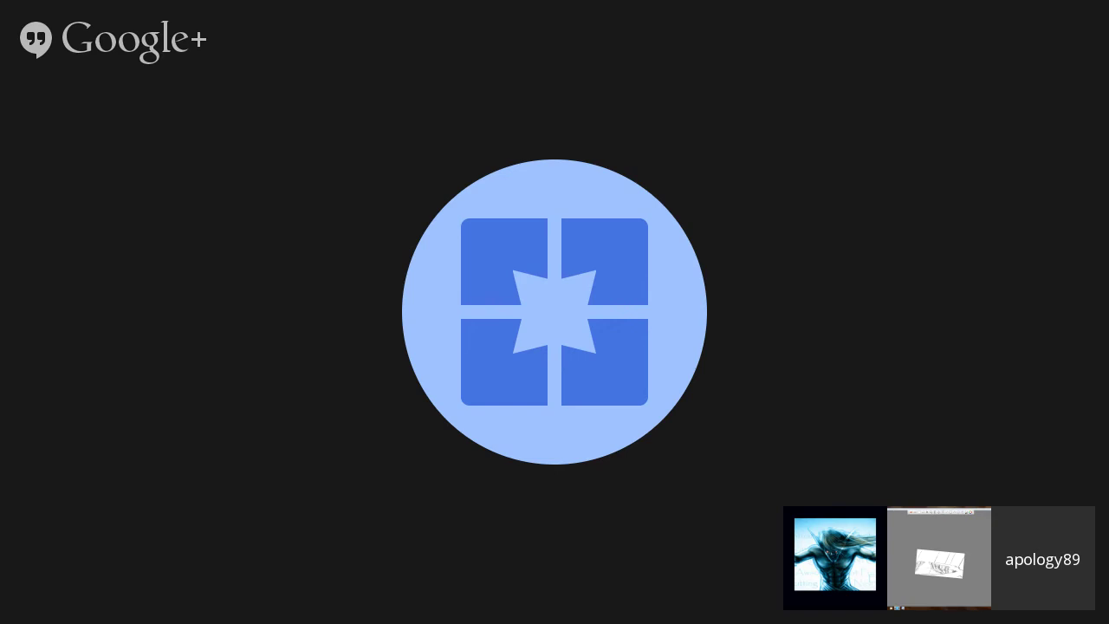
# - Return to the Dragon Knight painting in Photoshop and hide the Hangouts screen-sharing notice
pyautogui.moveTo(613, 312)
pyautogui.mouseDown()
pyautogui.moveTo(603, 324)
pyautogui.moveTo(627, 322)
pyautogui.mouseUp()
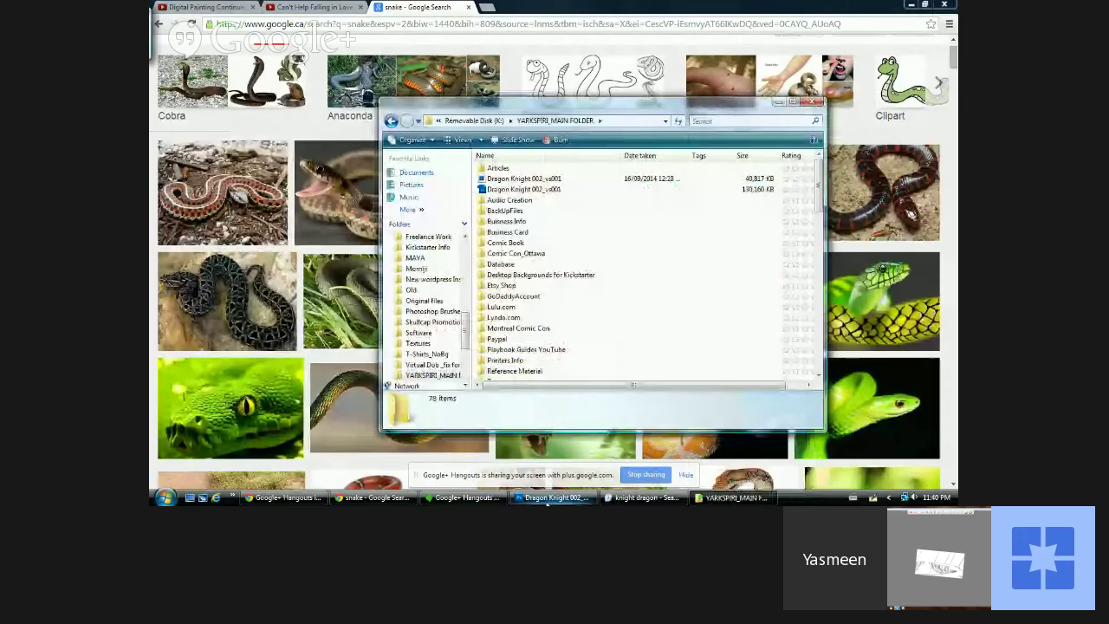
pyautogui.click(549, 498)
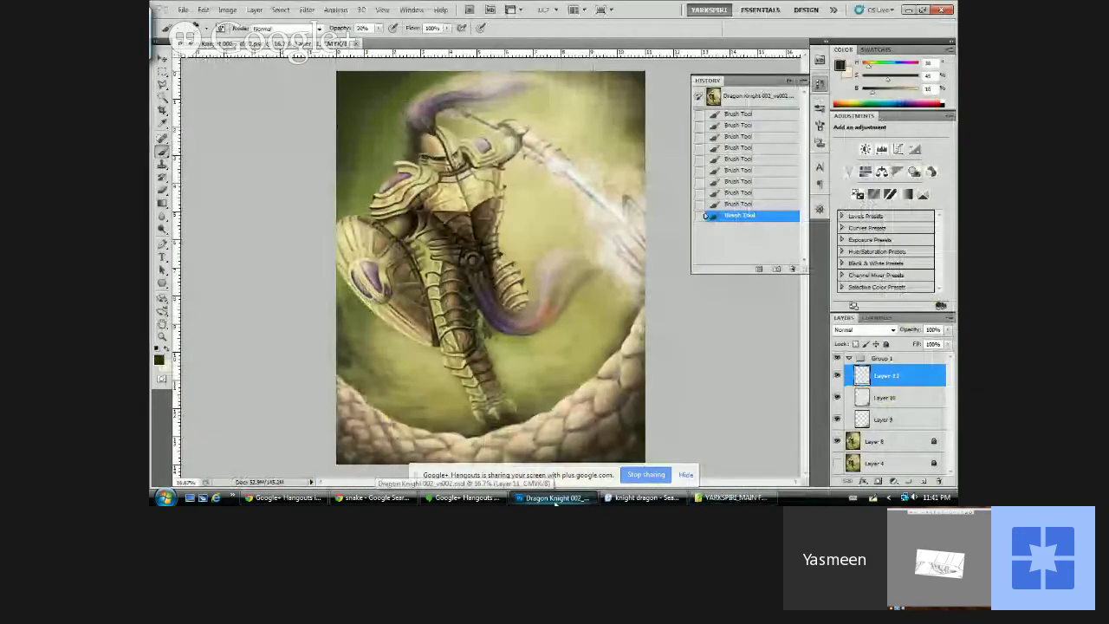
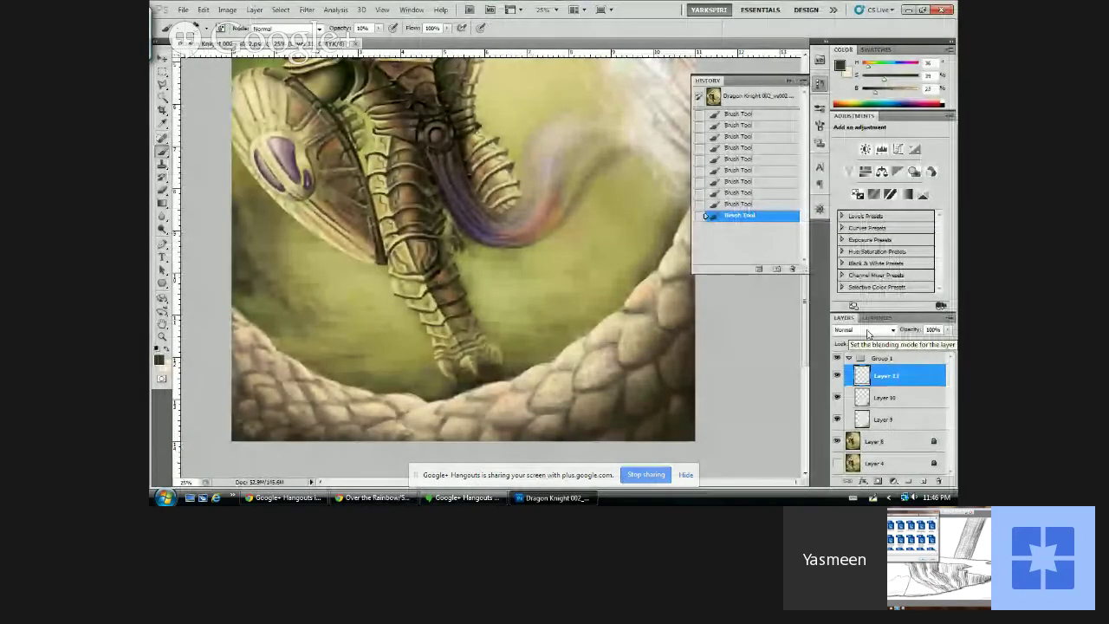
pyautogui.press('alt')
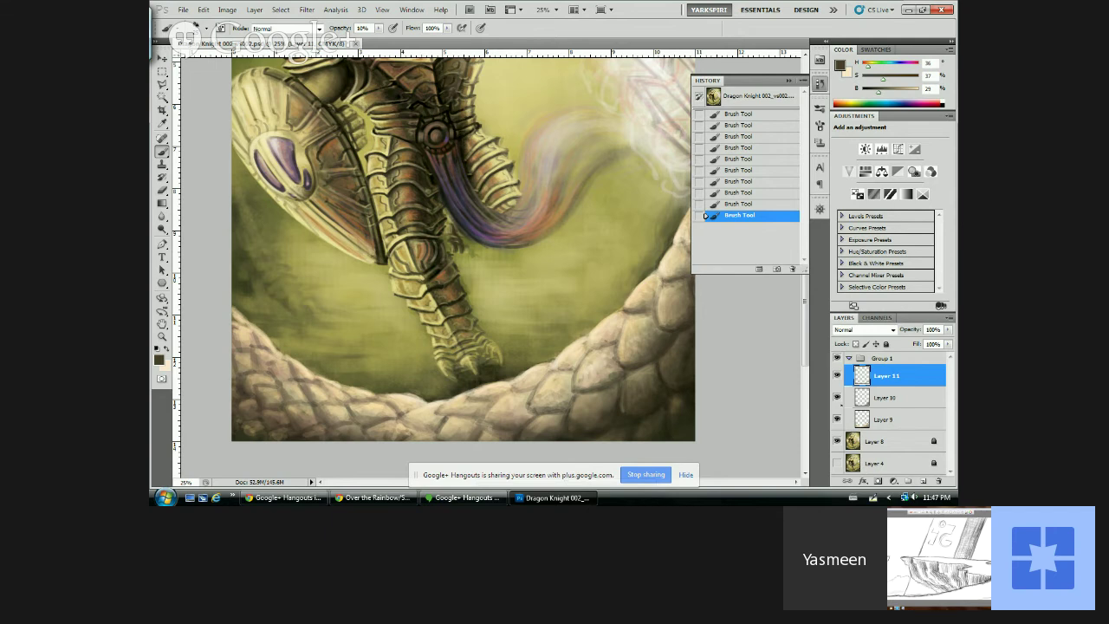
pyautogui.click(686, 474)
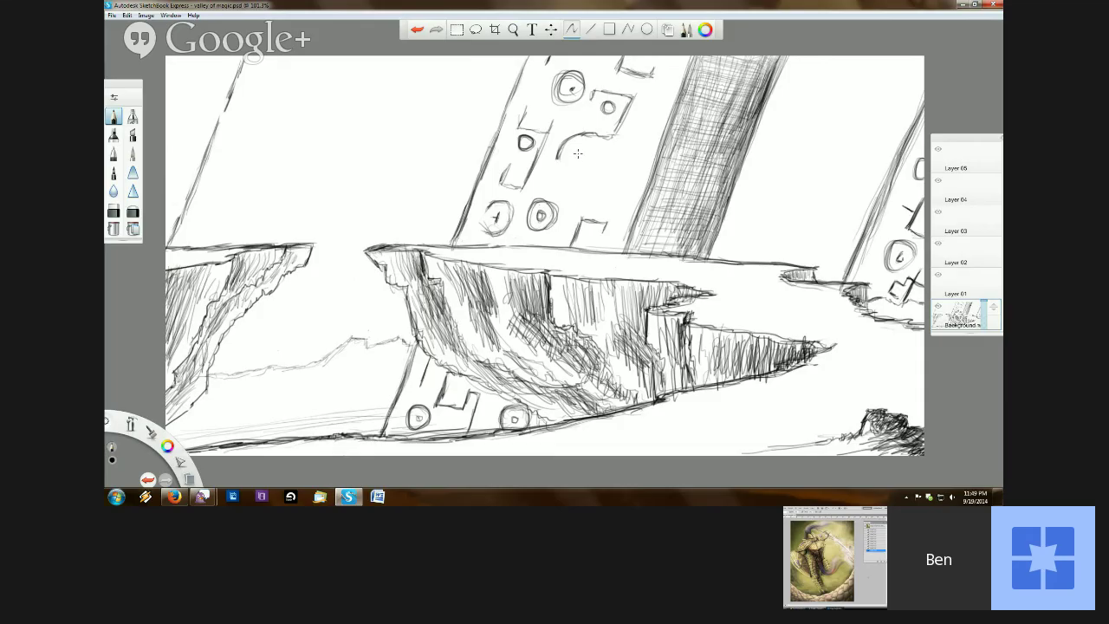
# - Sketch more glyph-like symbols on the tall slanted pillar in the valley drawing in SketchBook Express and darken the lower circles
pyautogui.moveTo(557, 160); pyautogui.dragTo(577, 165)
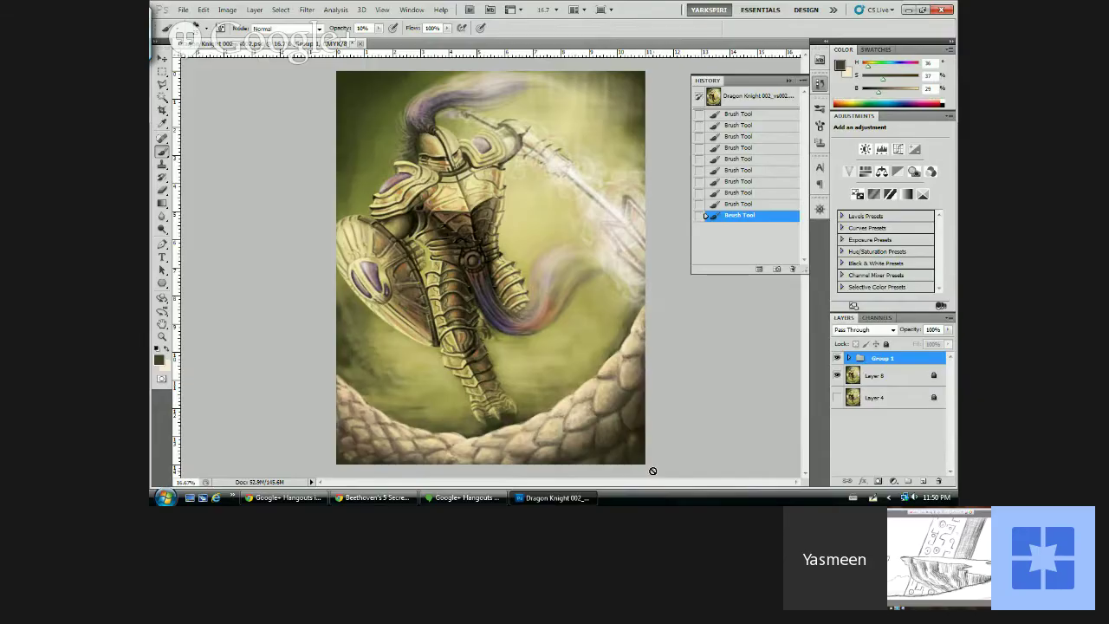
pyautogui.moveTo(642, 130); pyautogui.dragTo(638, 134)
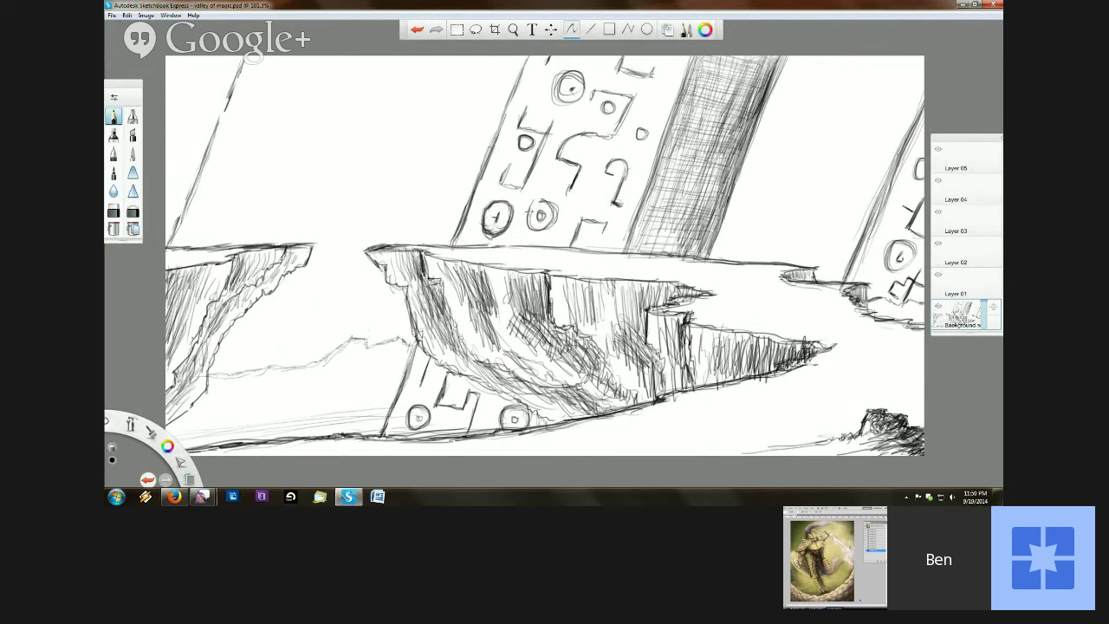
pyautogui.moveTo(539, 217)
pyautogui.mouseDown()
pyautogui.moveTo(561, 197)
pyautogui.moveTo(531, 228)
pyautogui.mouseUp()
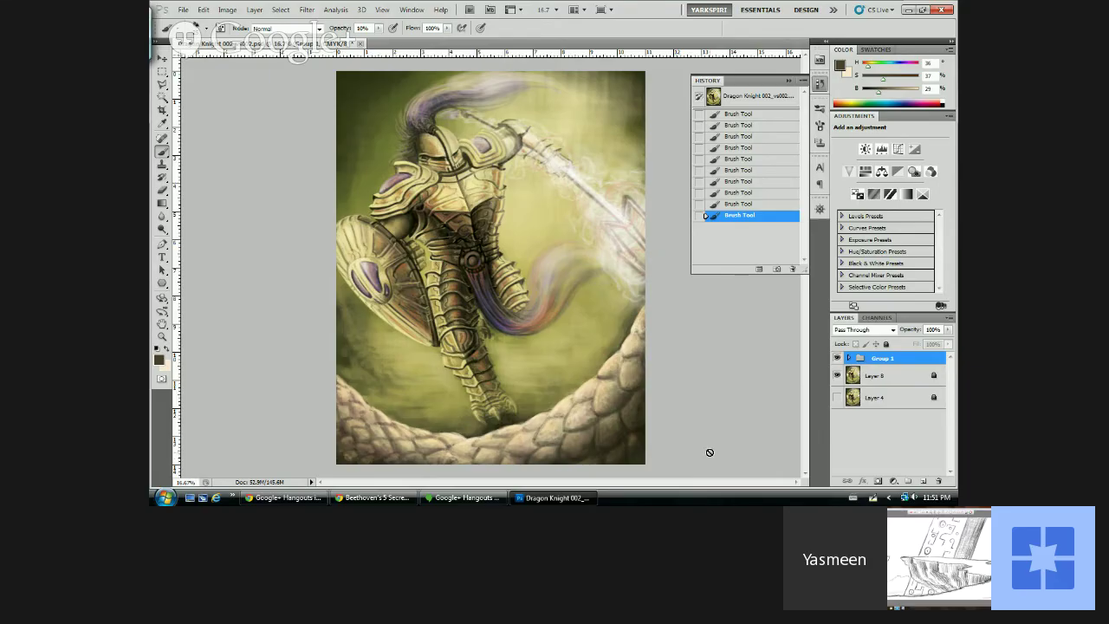
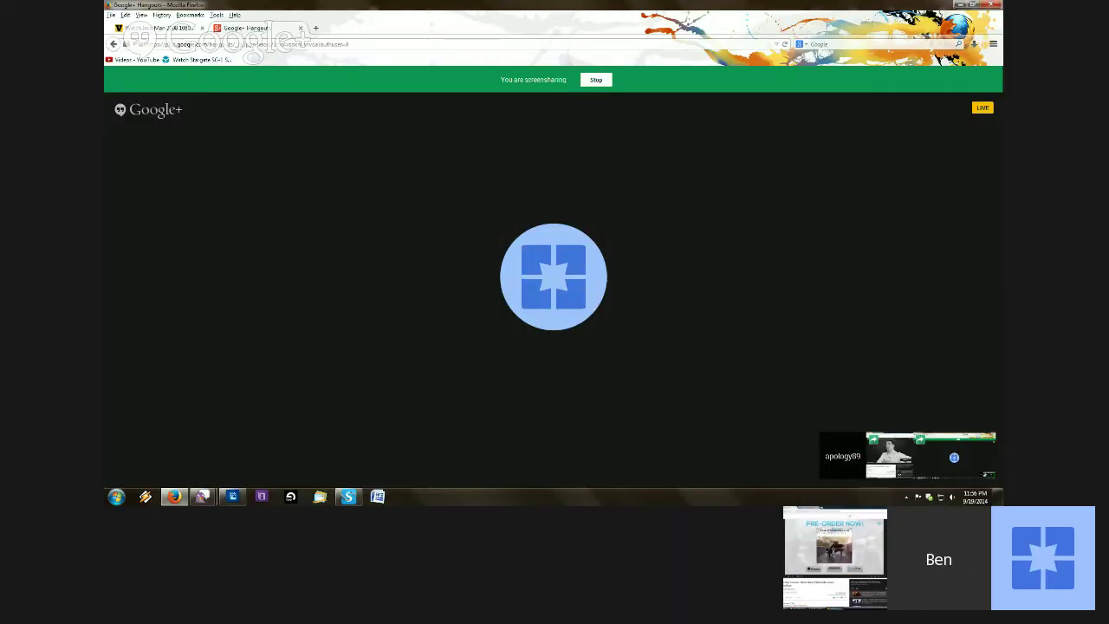
# - Switch to the valley sketch in Photoshop Elements, dismiss the warning and delete Layer 05
pyautogui.moveTo(795, 252)
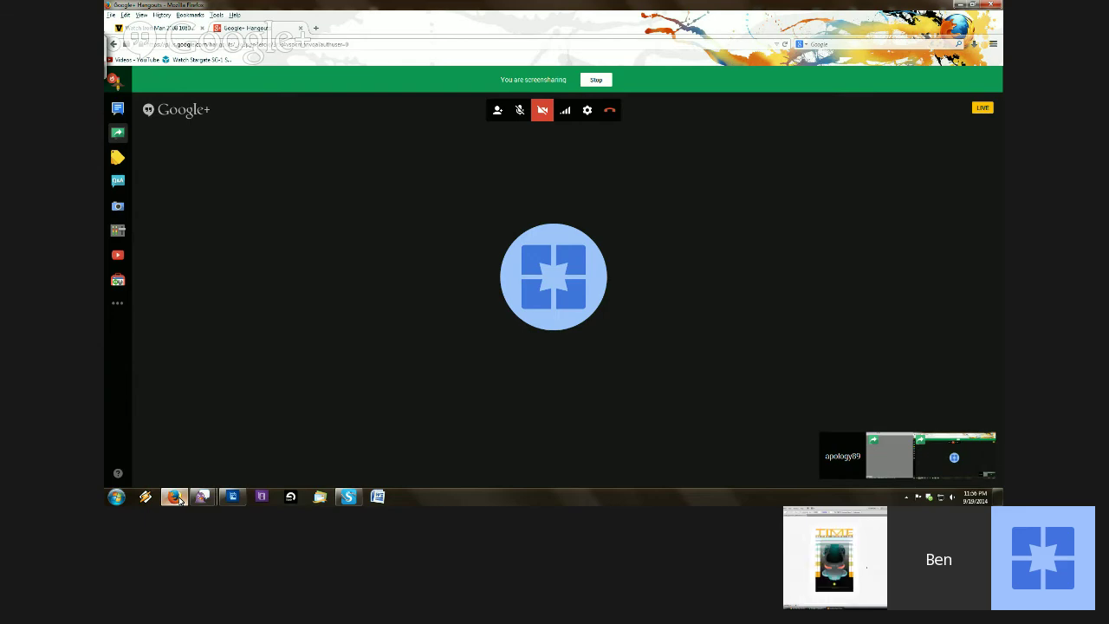
pyautogui.click(233, 495)
pyautogui.click(554, 179)
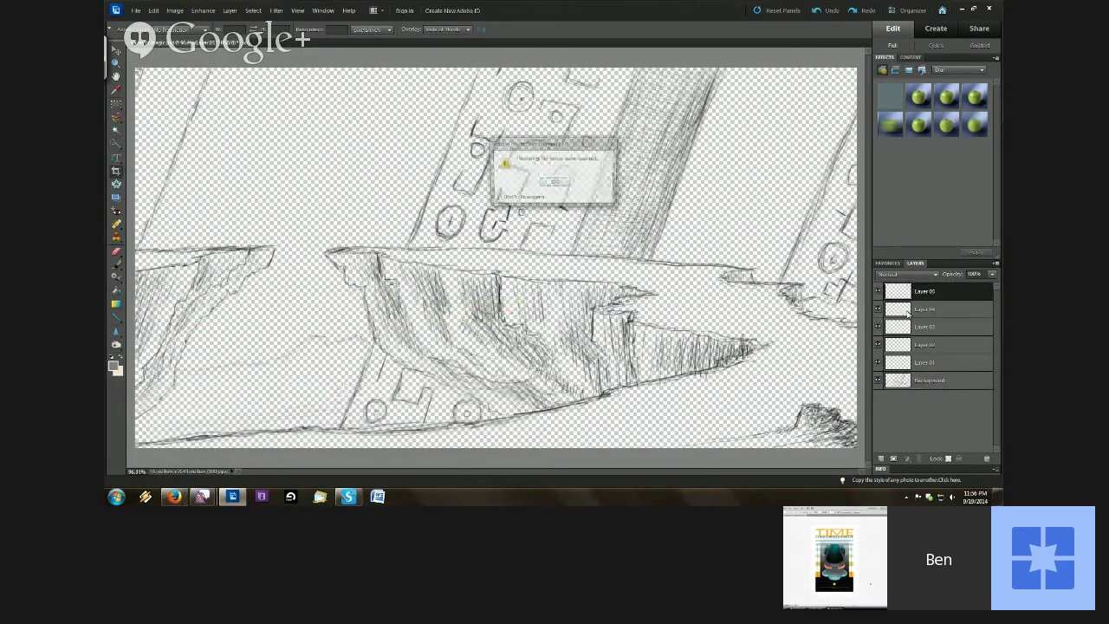
pyautogui.click(556, 183)
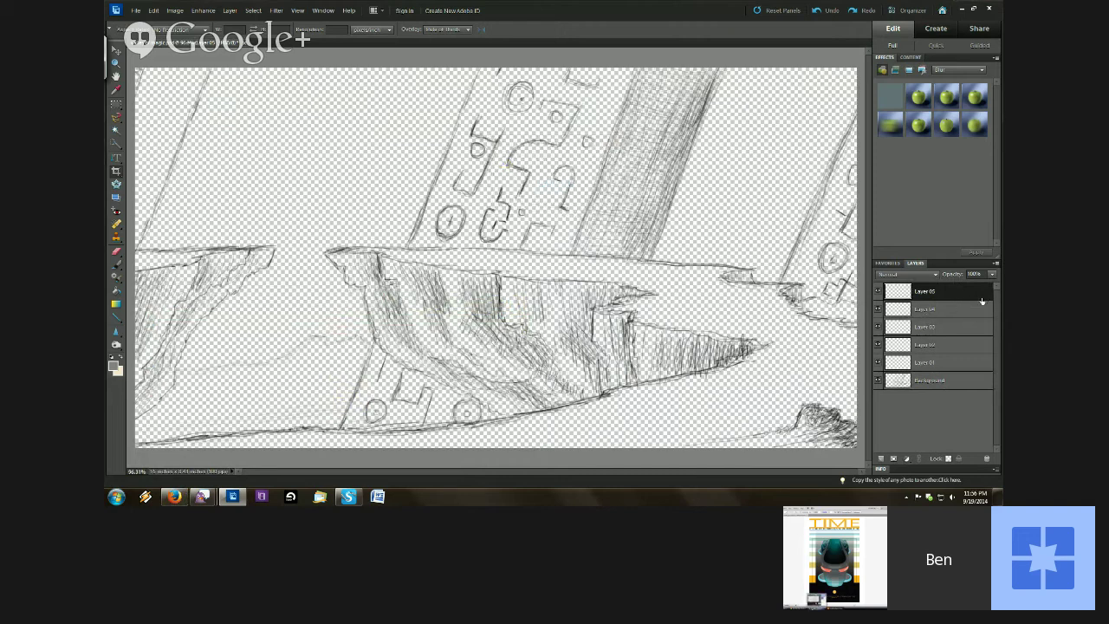
pyautogui.click(986, 457)
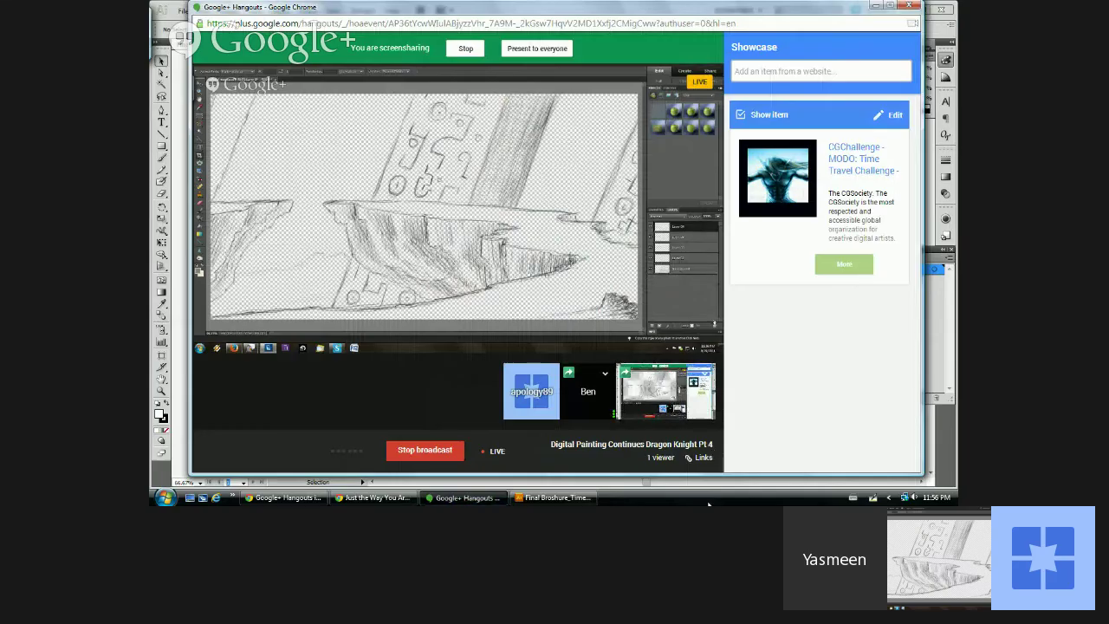
# - Switch to the TIME brochure in Illustrator, fit its artboard to the artwork bounds and deselect the poster image
pyautogui.click(581, 500)
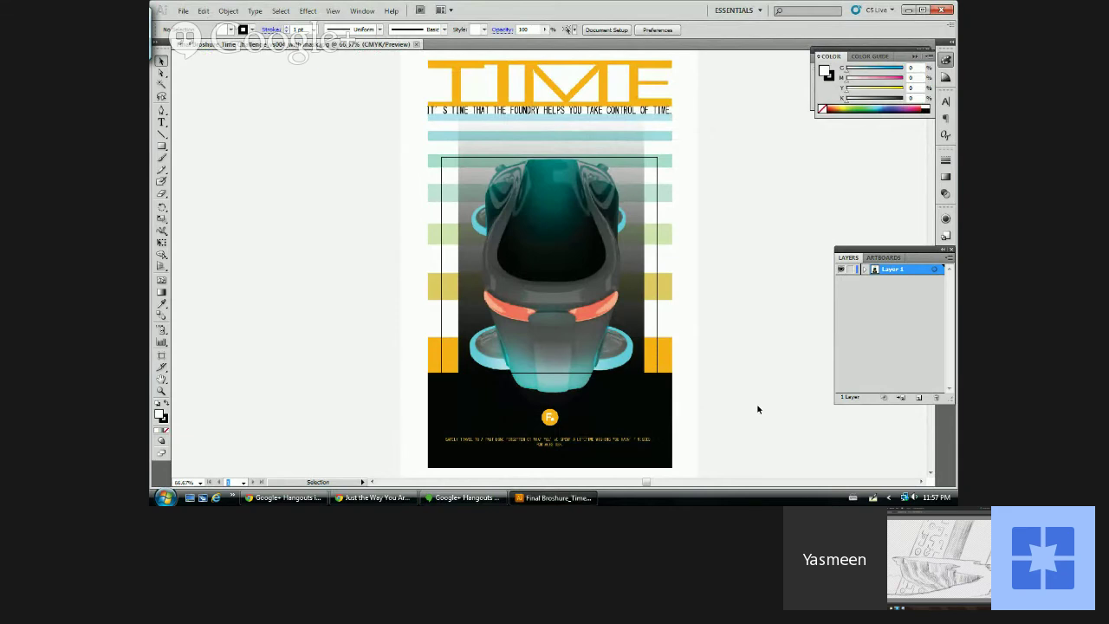
pyautogui.click(934, 270)
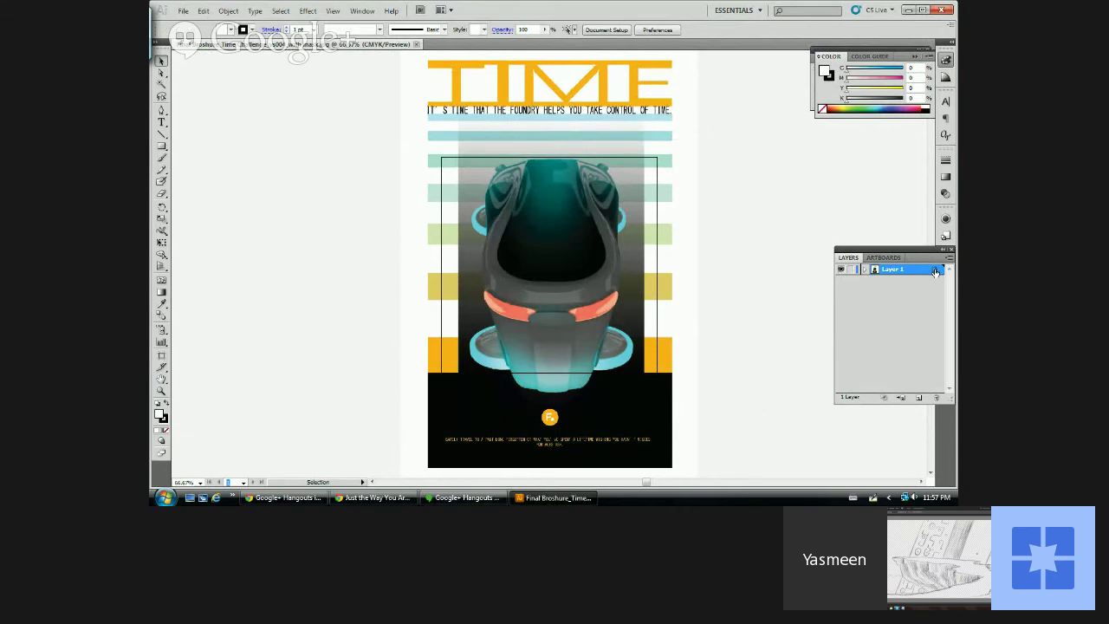
pyautogui.click(669, 242)
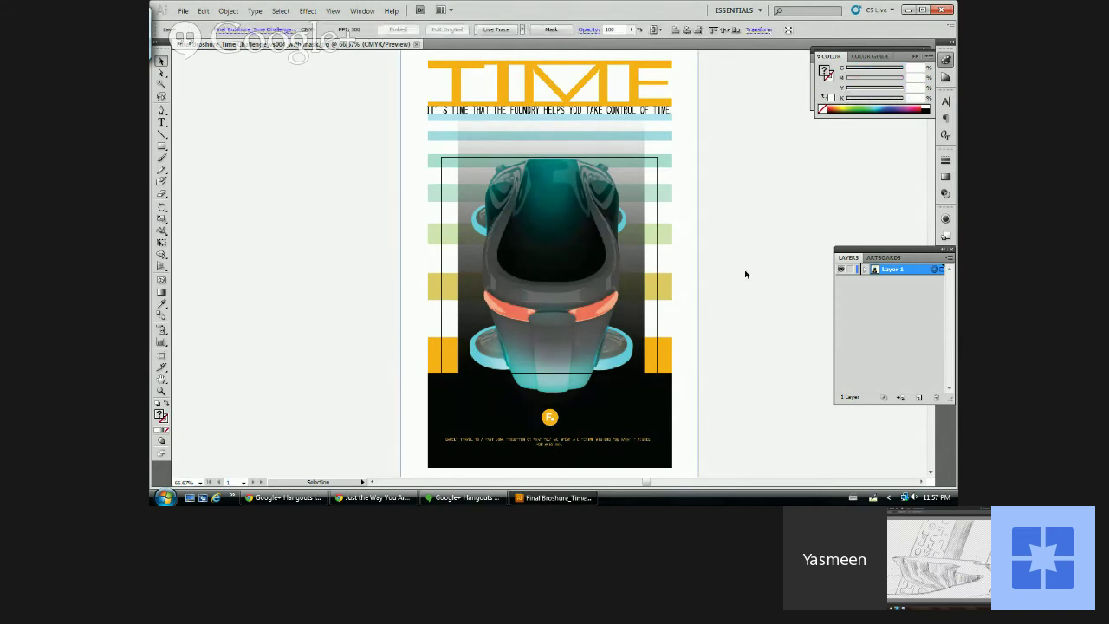
pyautogui.press('a')
pyautogui.hotkey('ctrl', '-')
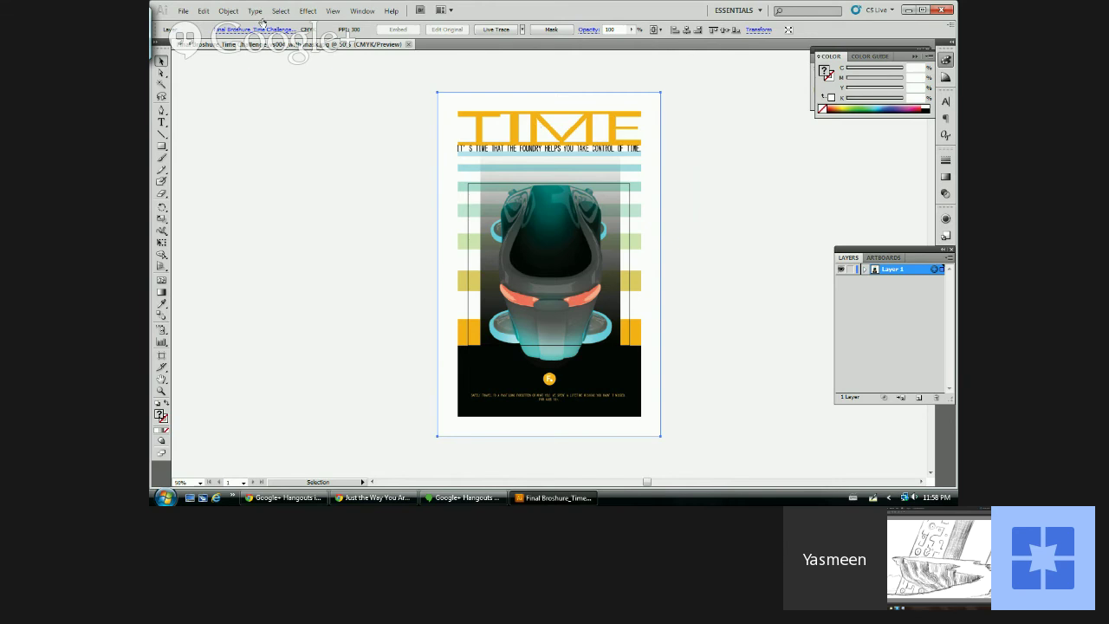
pyautogui.click(228, 11)
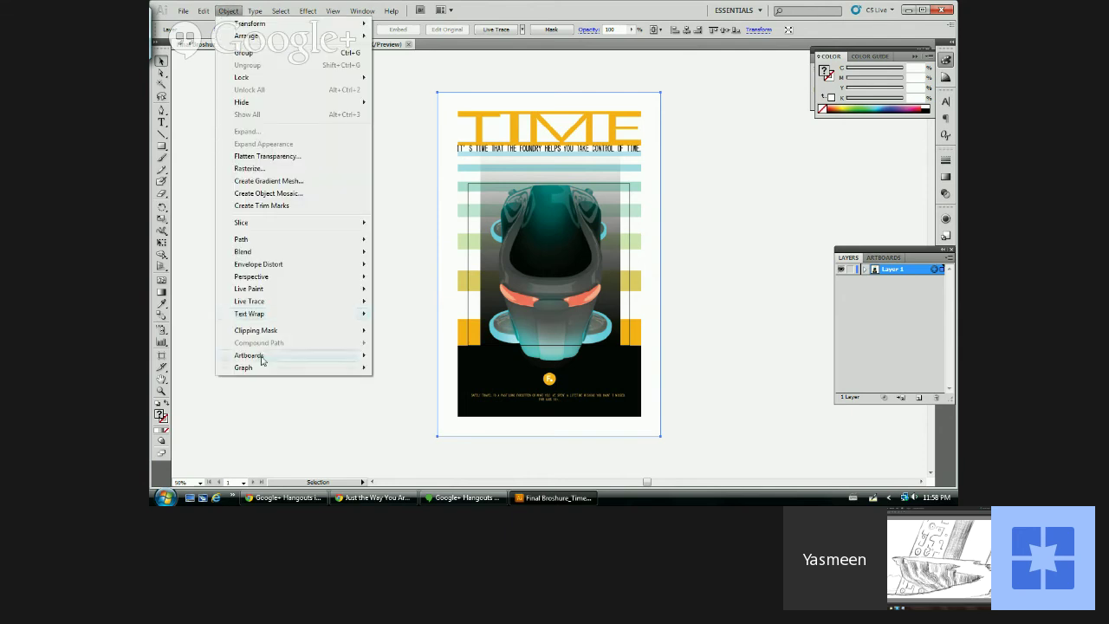
pyautogui.moveTo(260, 355)
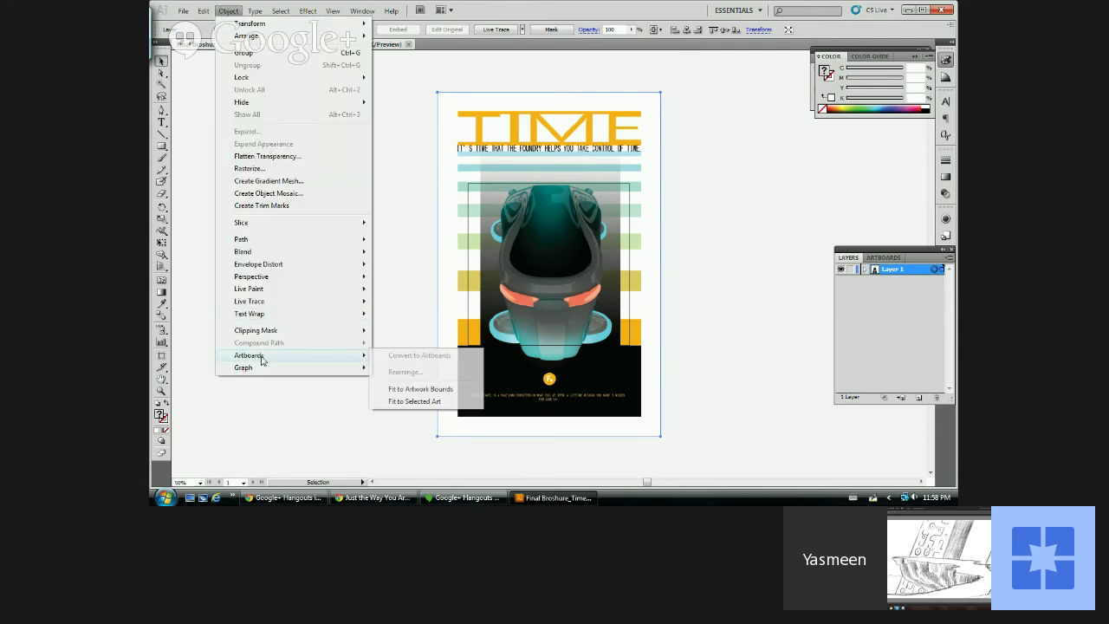
pyautogui.click(424, 391)
pyautogui.click(772, 373)
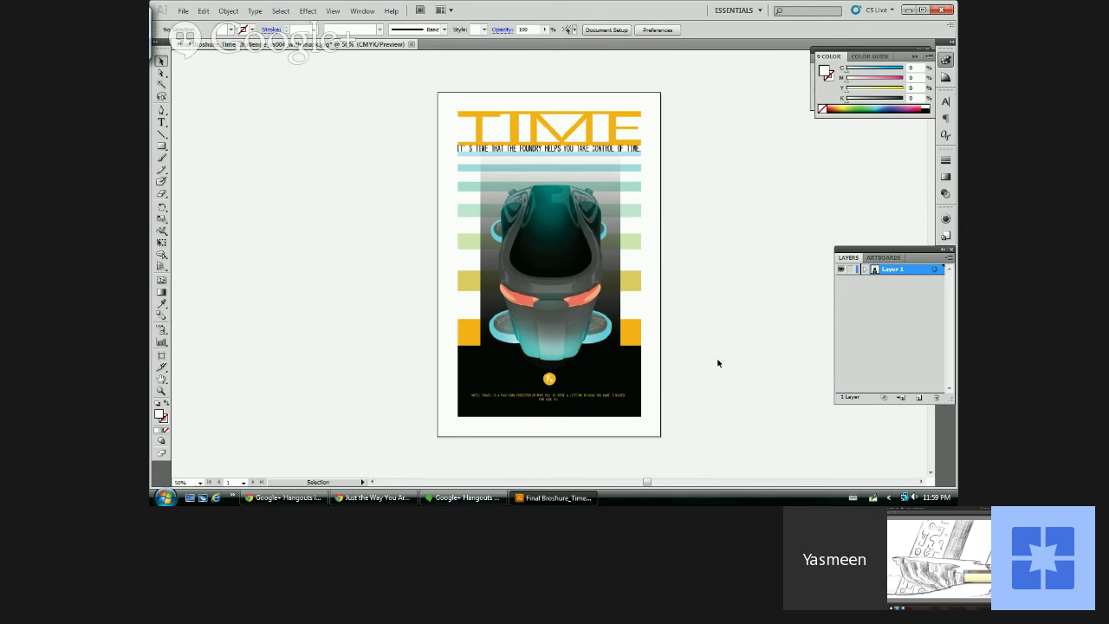
# - Check the YouTube music playlist in Chrome, then return to the TIME brochure in Illustrator and inspect it more closely
pyautogui.moveTo(466, 500)
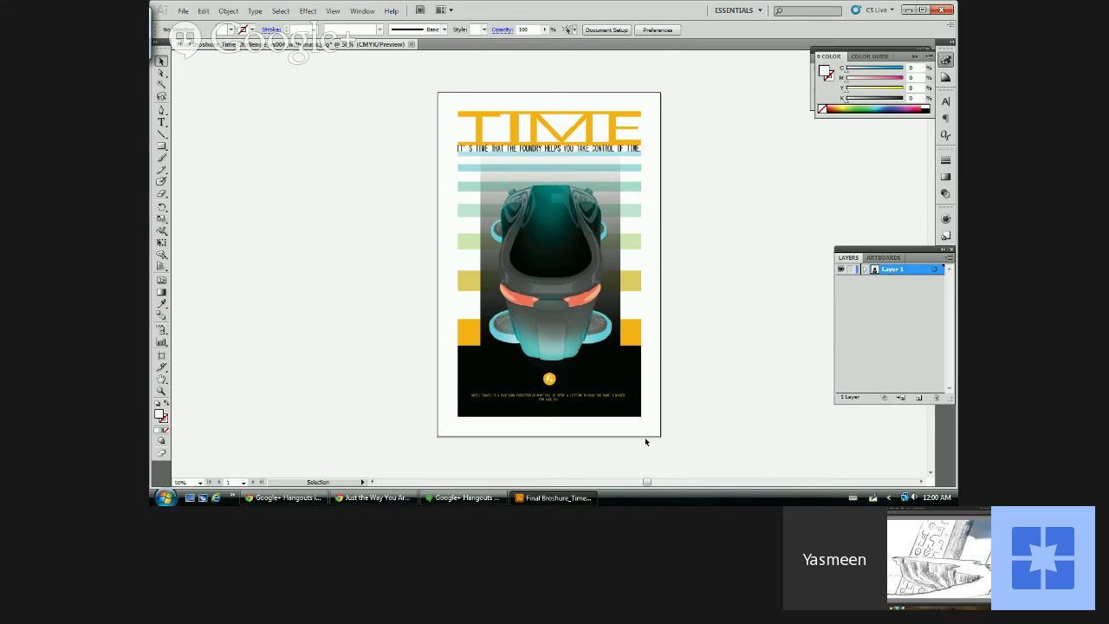
pyautogui.moveTo(410, 501)
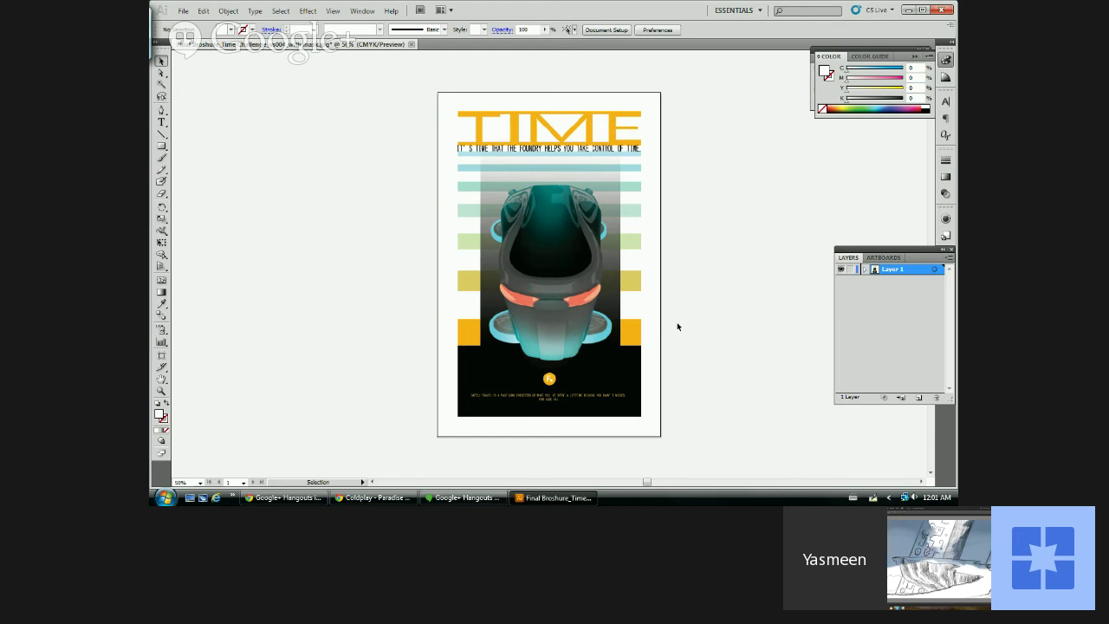
pyautogui.click(389, 500)
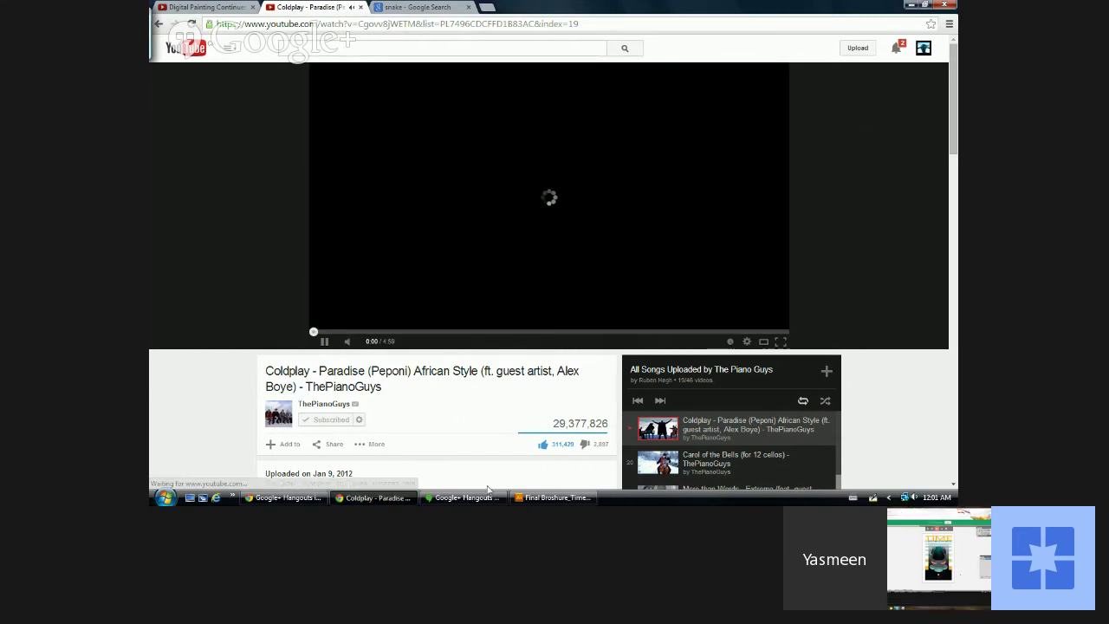
pyautogui.click(554, 497)
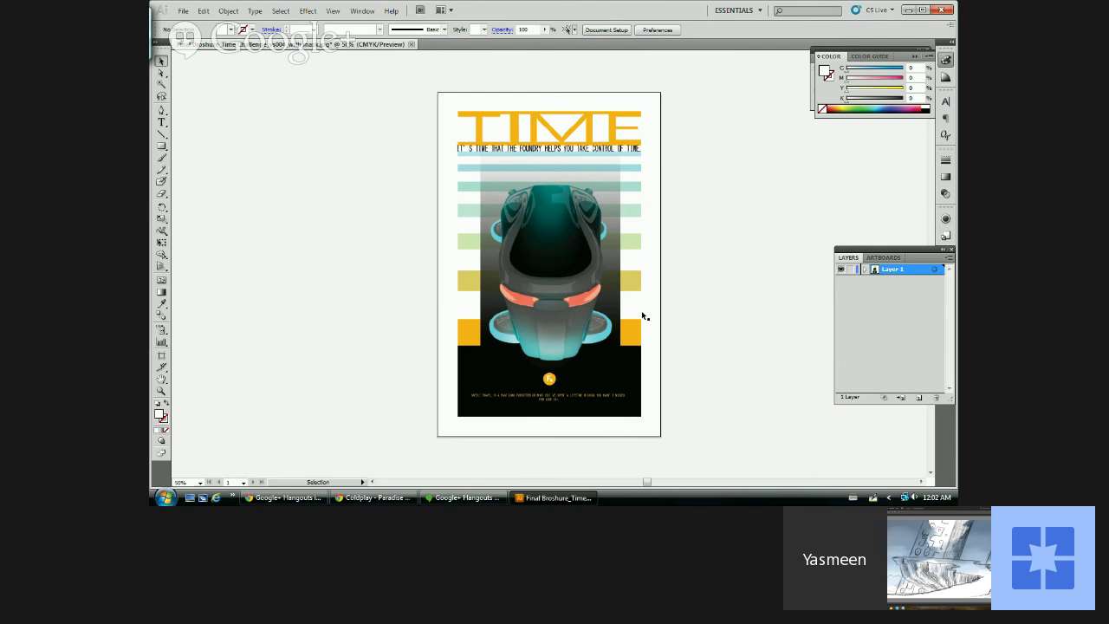
pyautogui.hotkey('ctrl', '+')
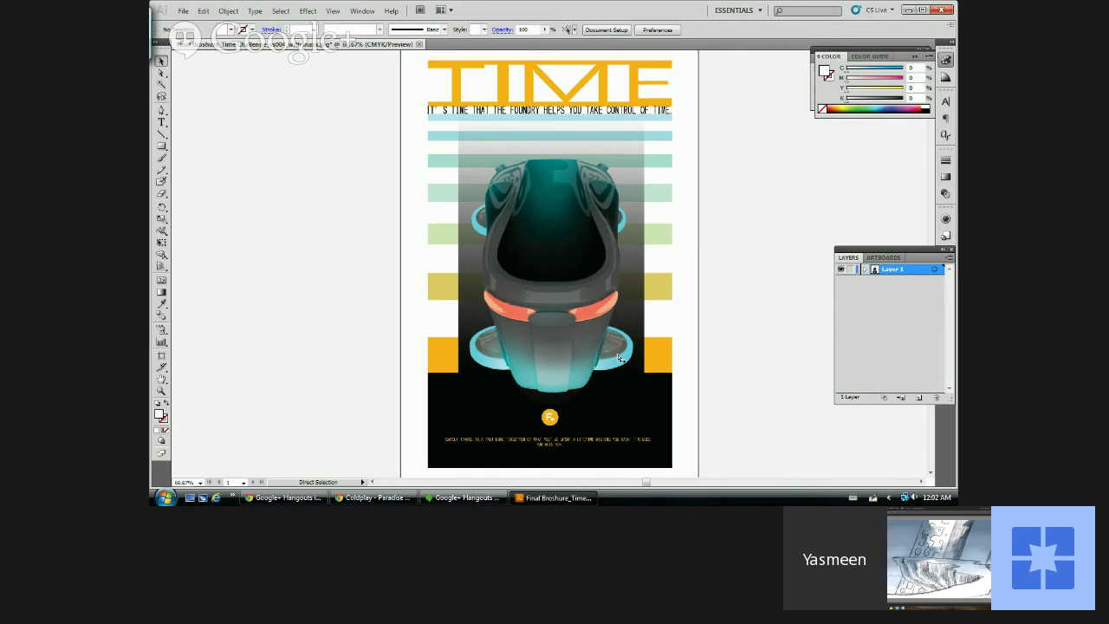
pyautogui.hotkey('ctrl', '-')
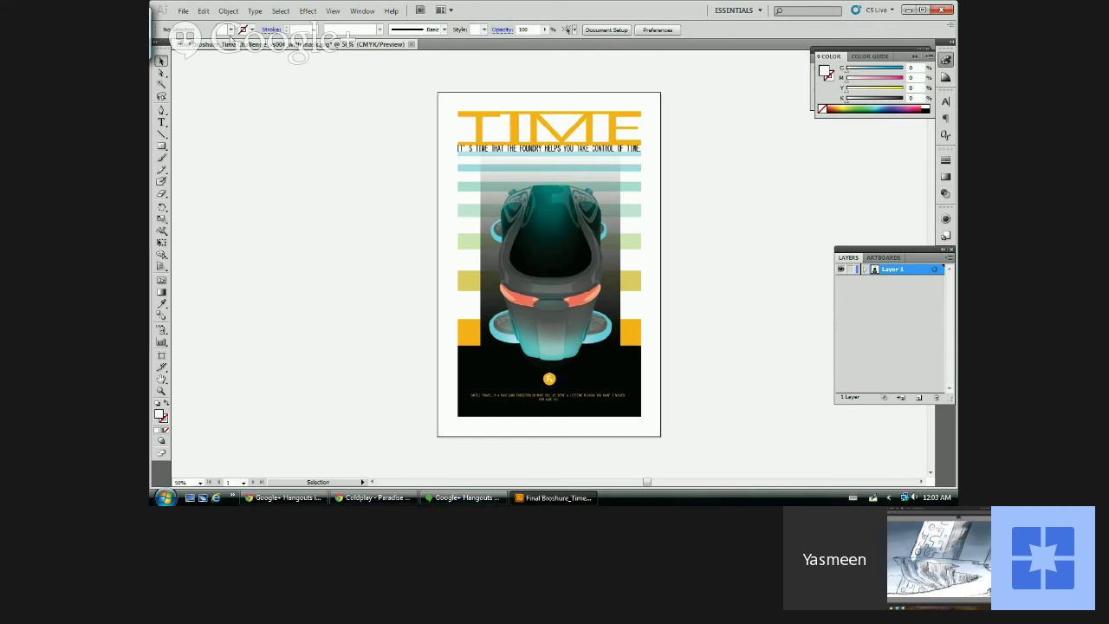
# - Quit Illustrator without saving the brochure and launch Photoshop CS5
pyautogui.click(944, 11)
pyautogui.press('n')
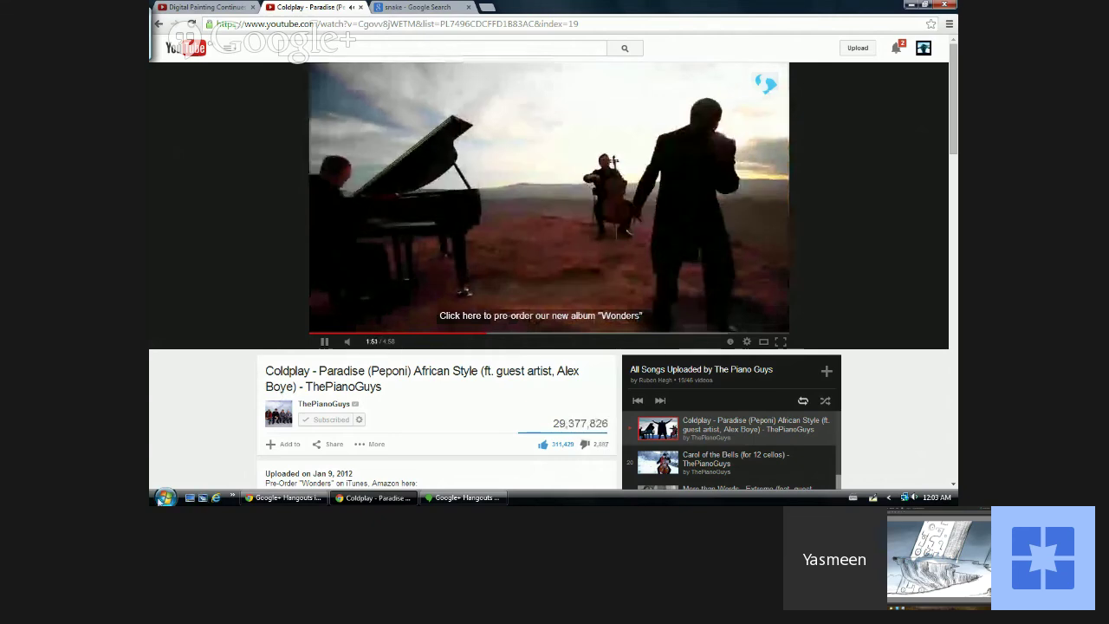
pyautogui.click(164, 497)
pyautogui.click(223, 287)
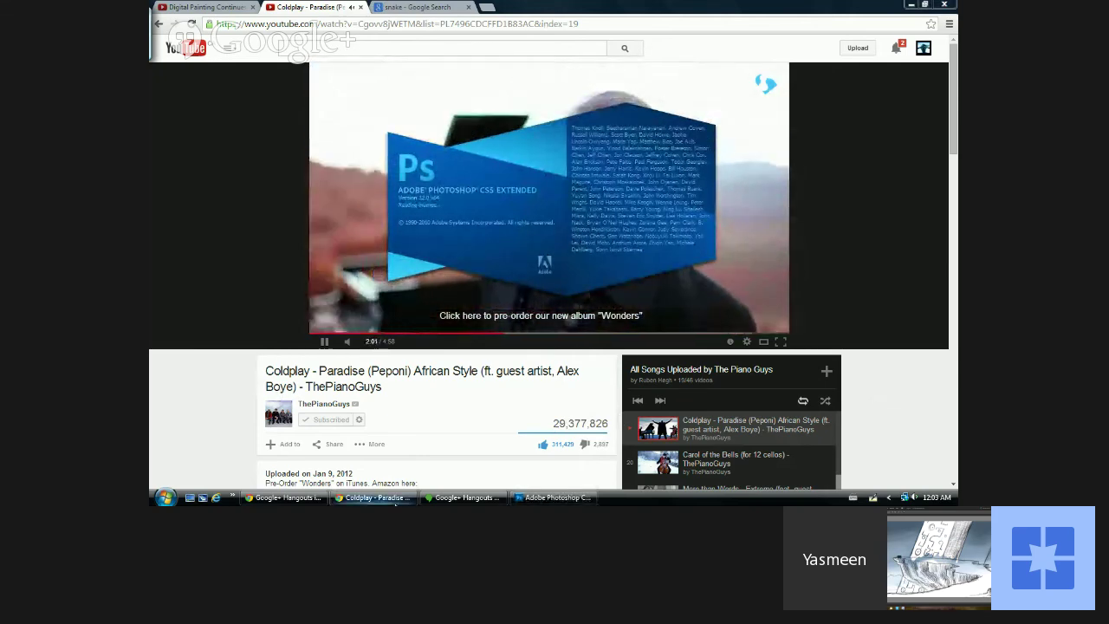
# - Check the Google+ Hangouts broadcast window, then return to the TIME brochure in Photoshop
pyautogui.click(433, 499)
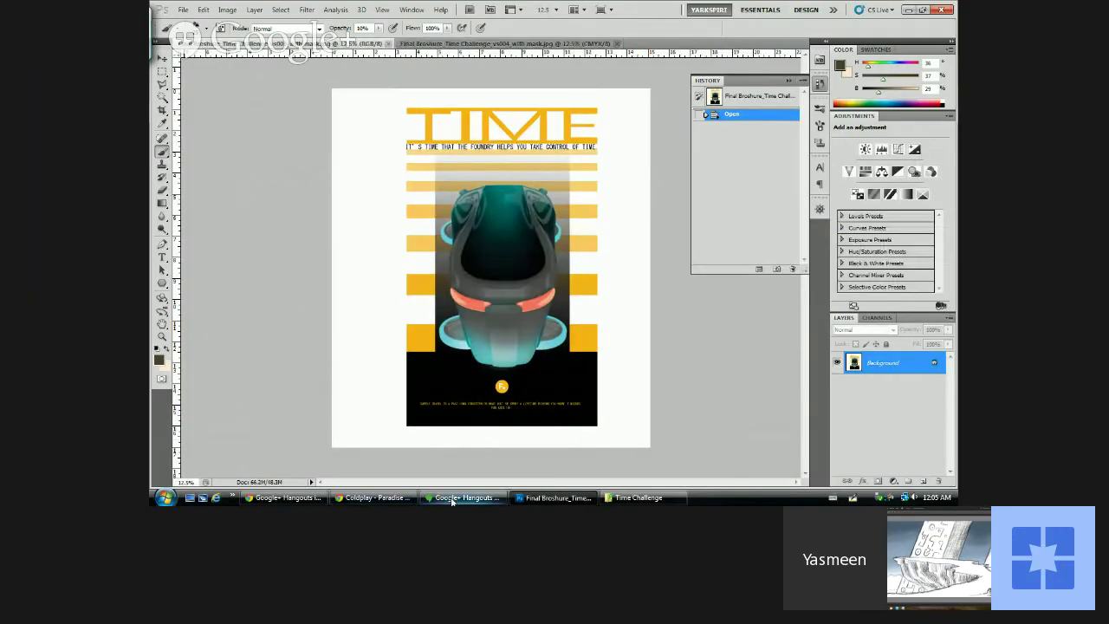
pyautogui.moveTo(451, 501)
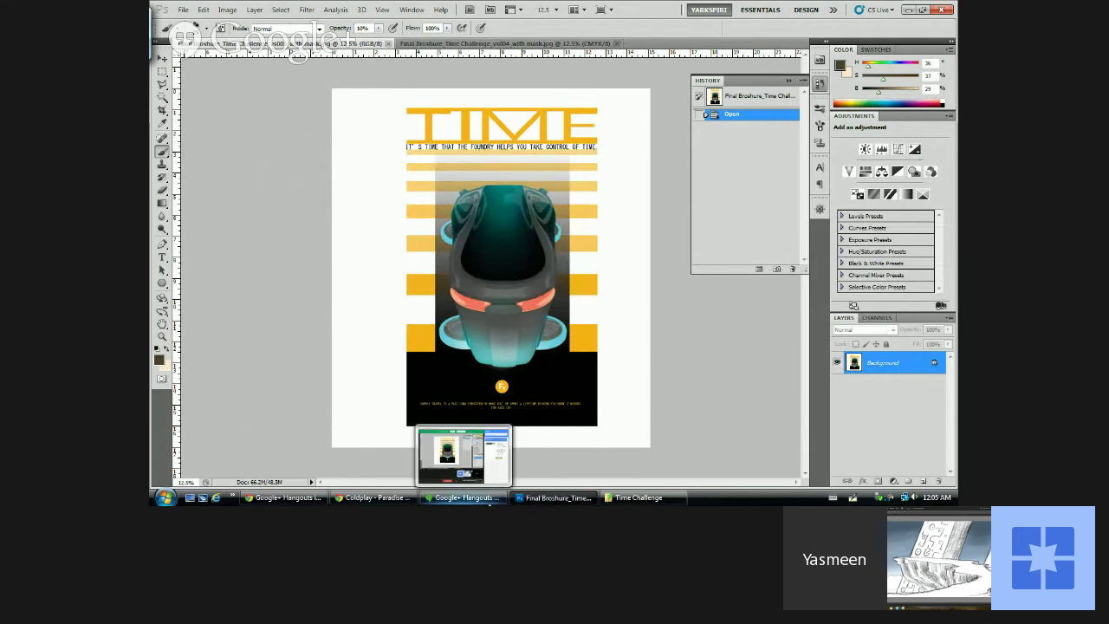
pyautogui.moveTo(382, 501)
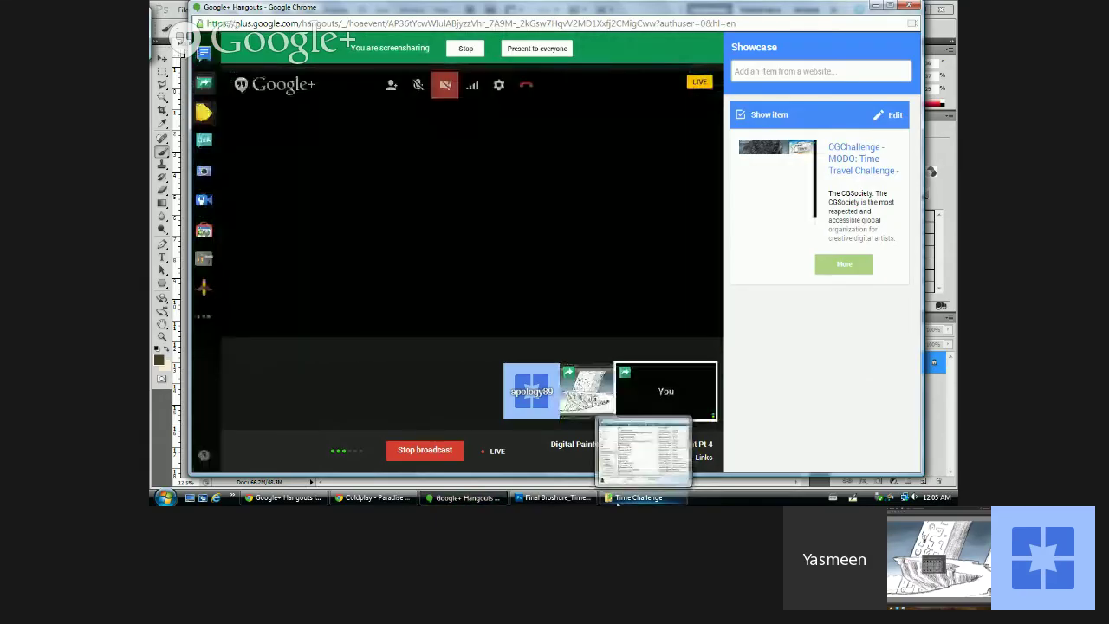
pyautogui.click(559, 498)
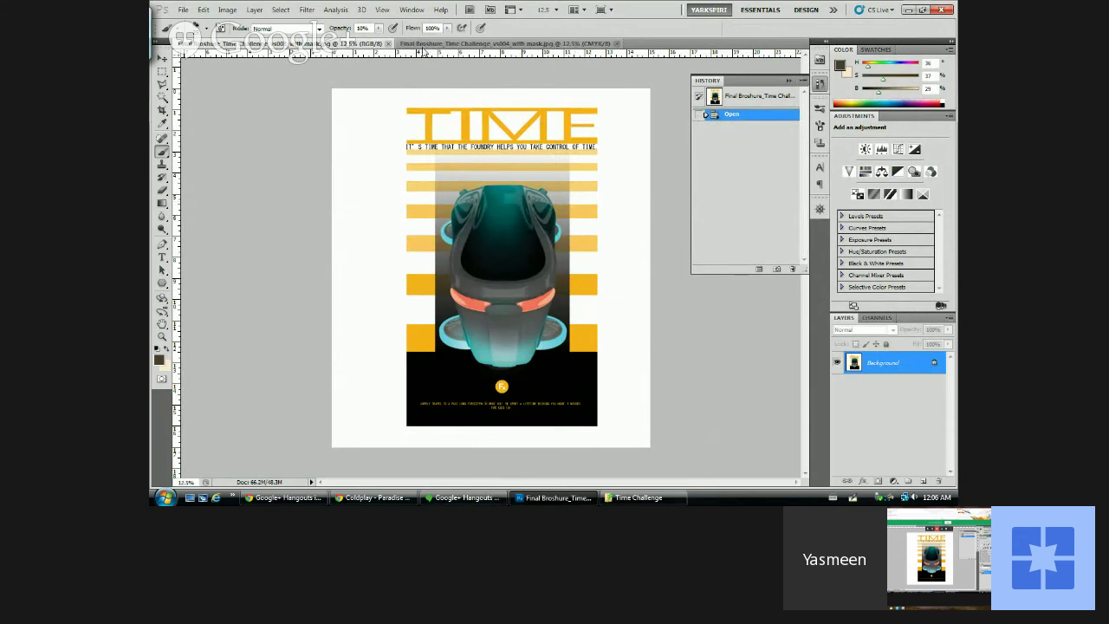
# - Float the vs004 brochure in its own window, collapse the History panel and place the window beside the other brochure version
pyautogui.moveTo(423, 45); pyautogui.dragTo(479, 102)
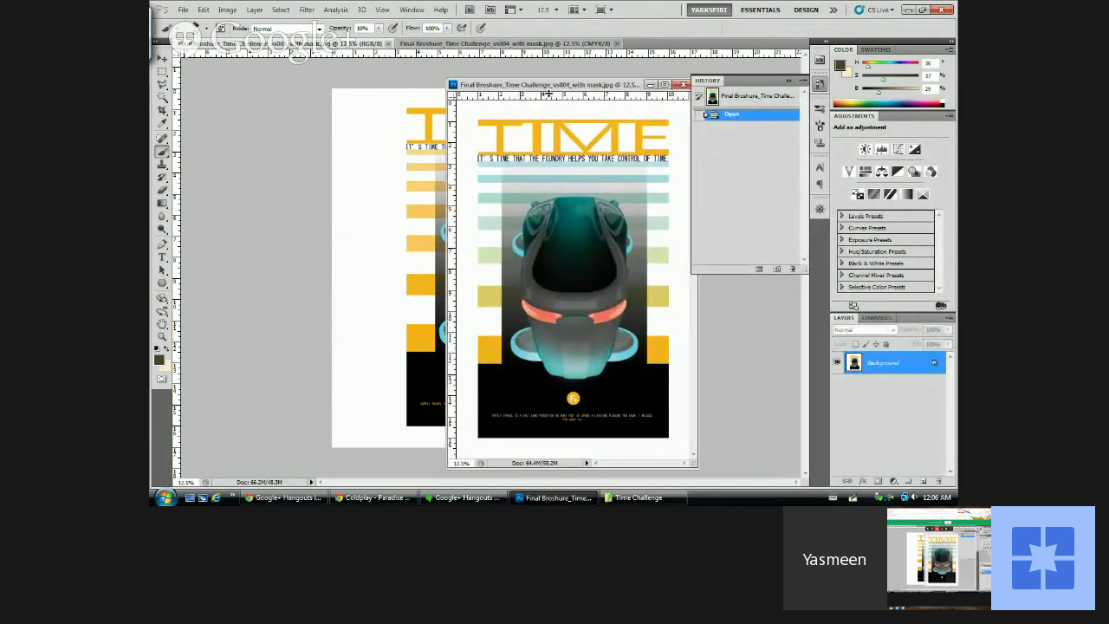
pyautogui.click(785, 82)
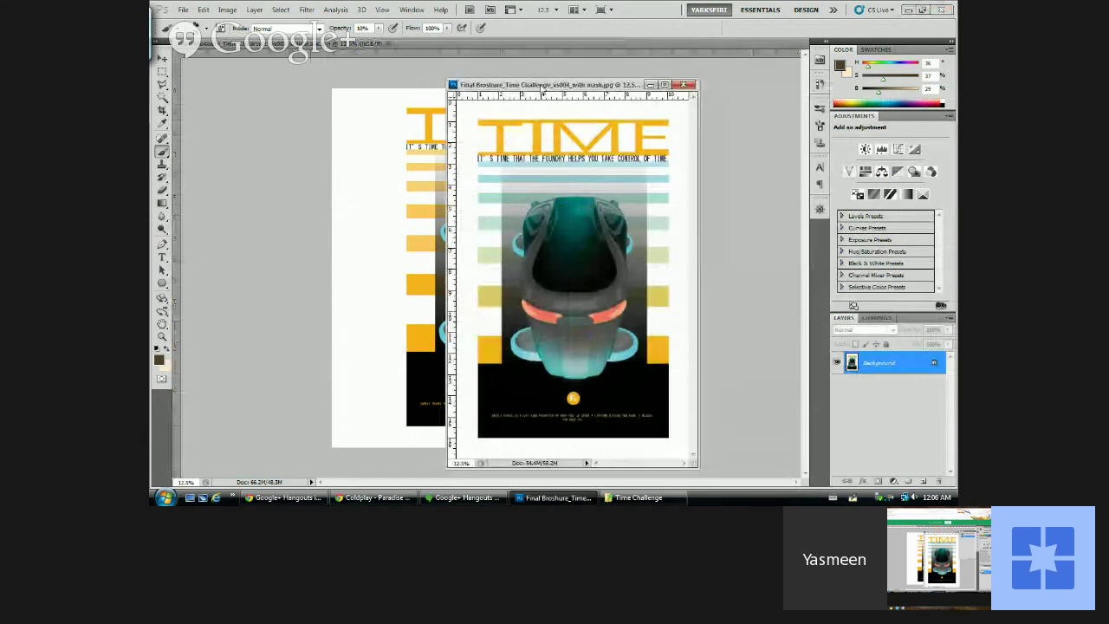
pyautogui.moveTo(543, 85); pyautogui.dragTo(723, 87)
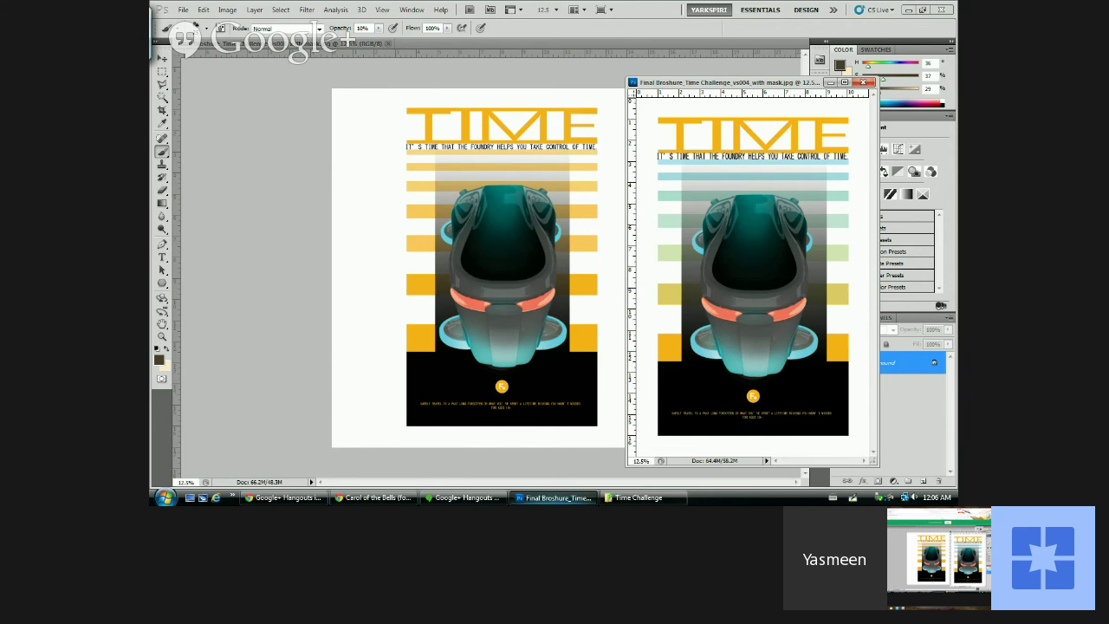
# - Browse the files in the Time Challenge folder, then switch to the YouTube music playlist in Chrome
pyautogui.click(634, 498)
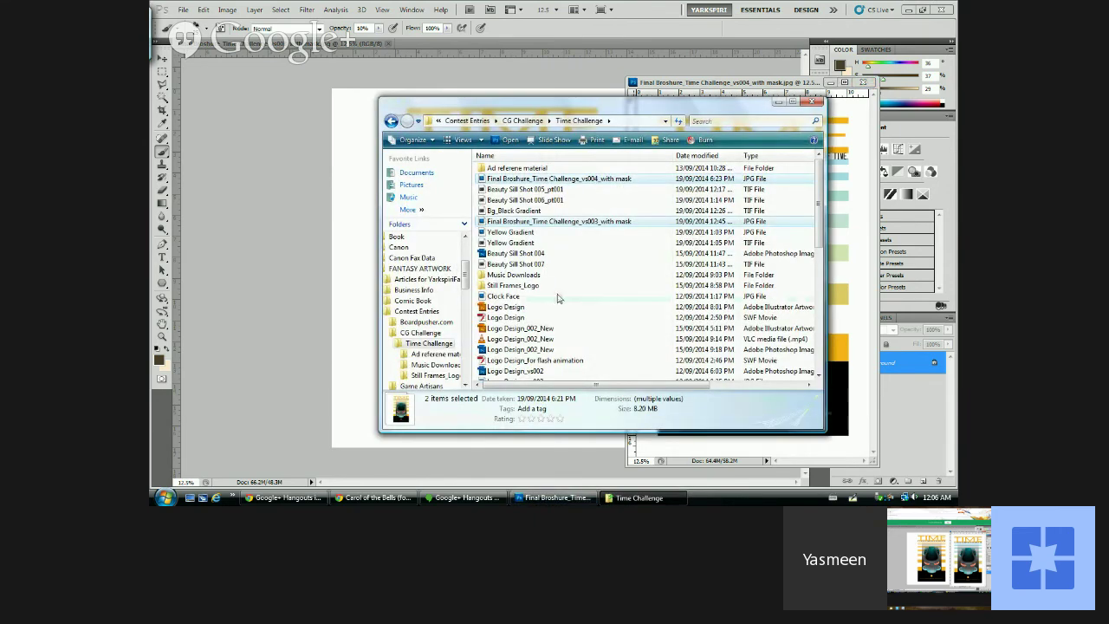
pyautogui.scroll(-3, 568, 290)
pyautogui.scroll(-1, 570, 299)
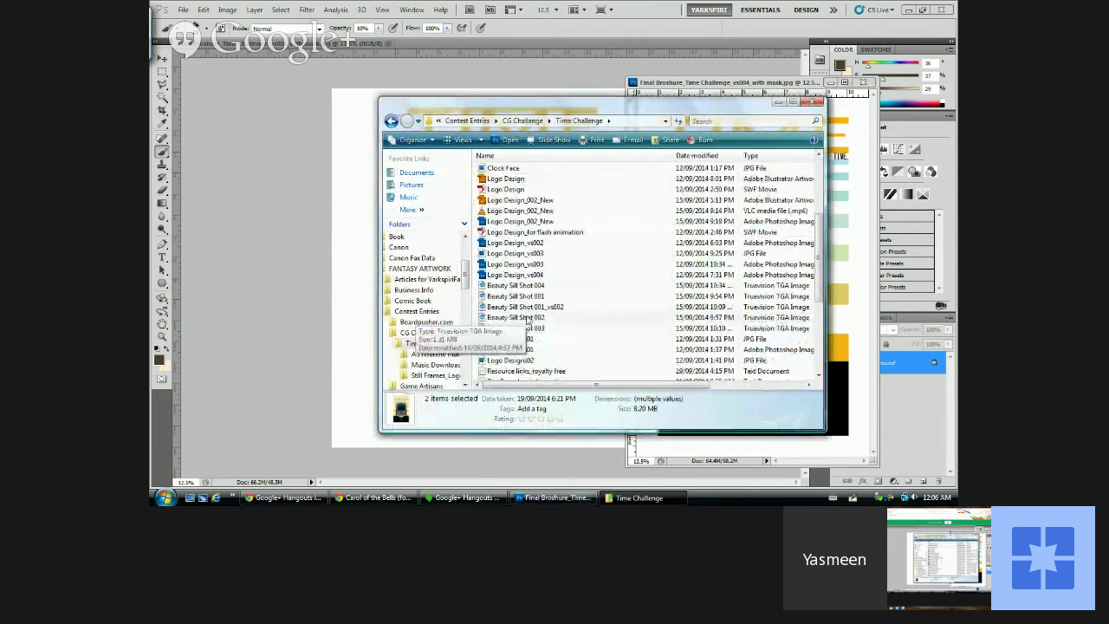
pyautogui.scroll(-3, 551, 346)
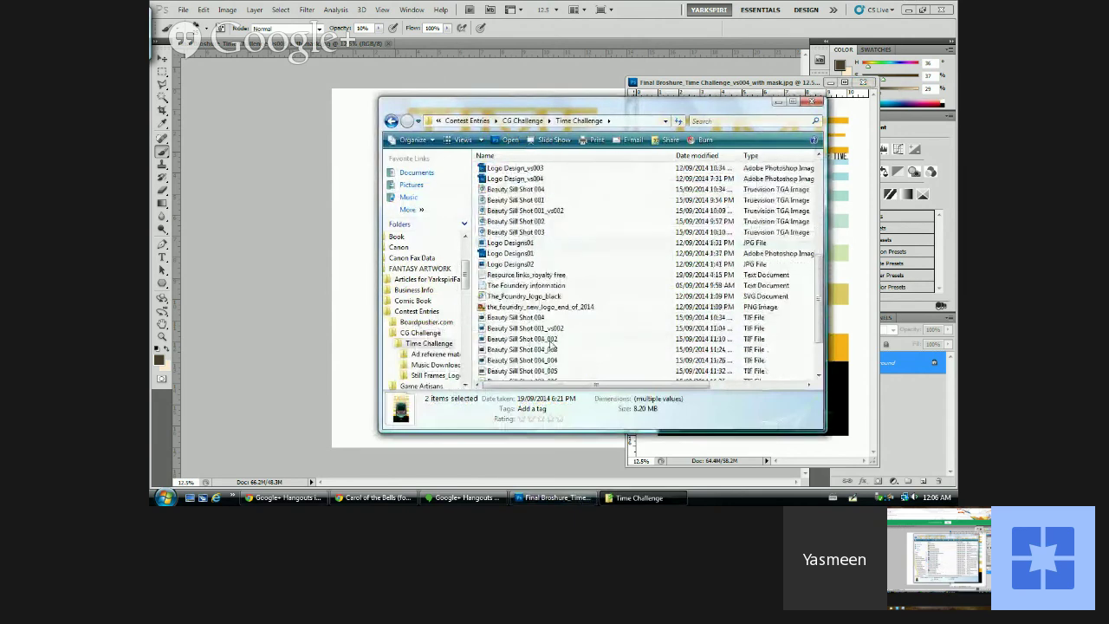
pyautogui.scroll(-2, 572, 349)
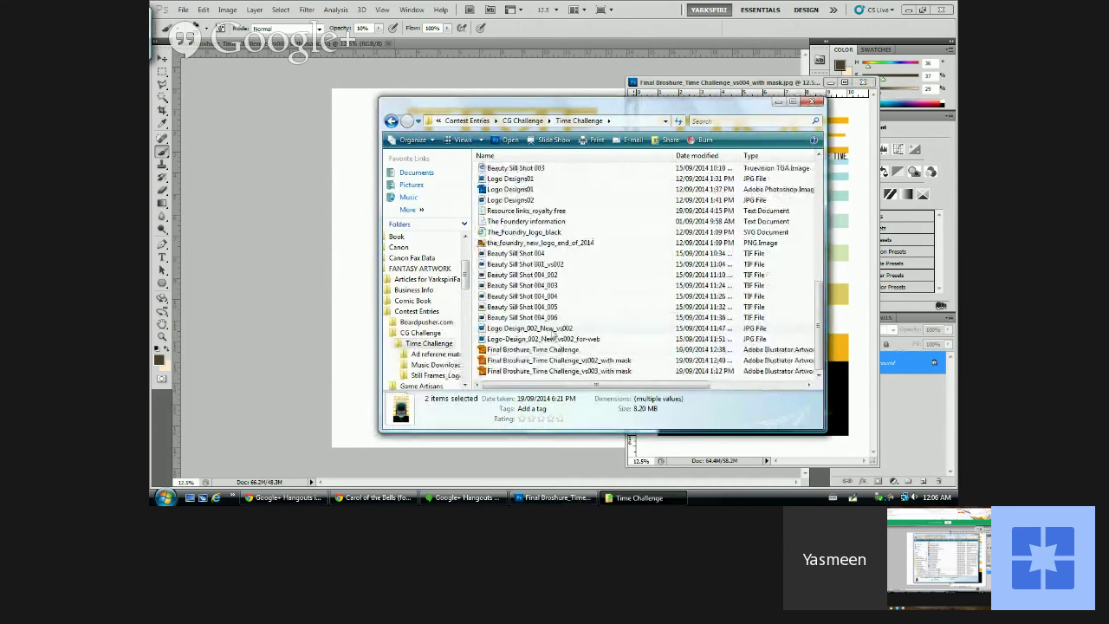
pyautogui.click(379, 501)
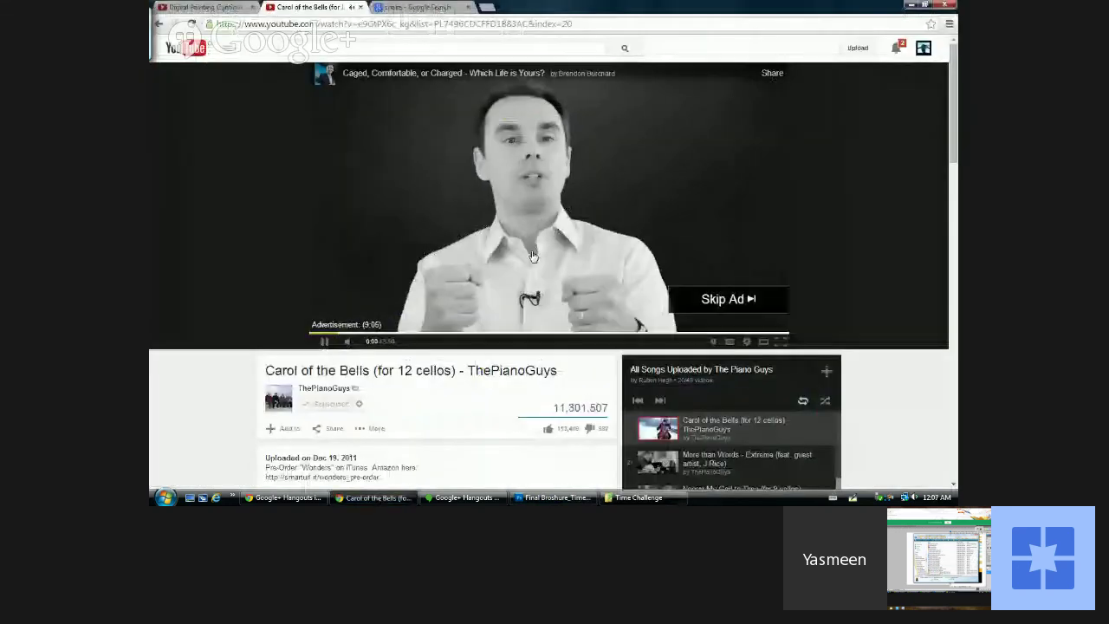
# - Skip the YouTube ad, return to Photoshop and bring up the Time Challenge folder
pyautogui.click(719, 297)
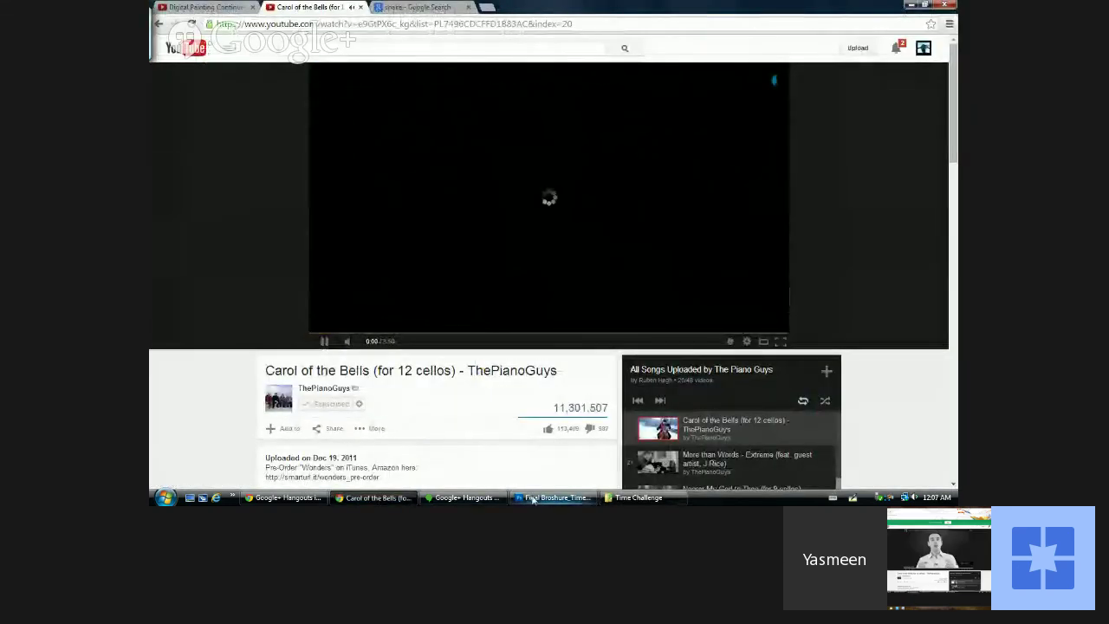
pyautogui.click(533, 500)
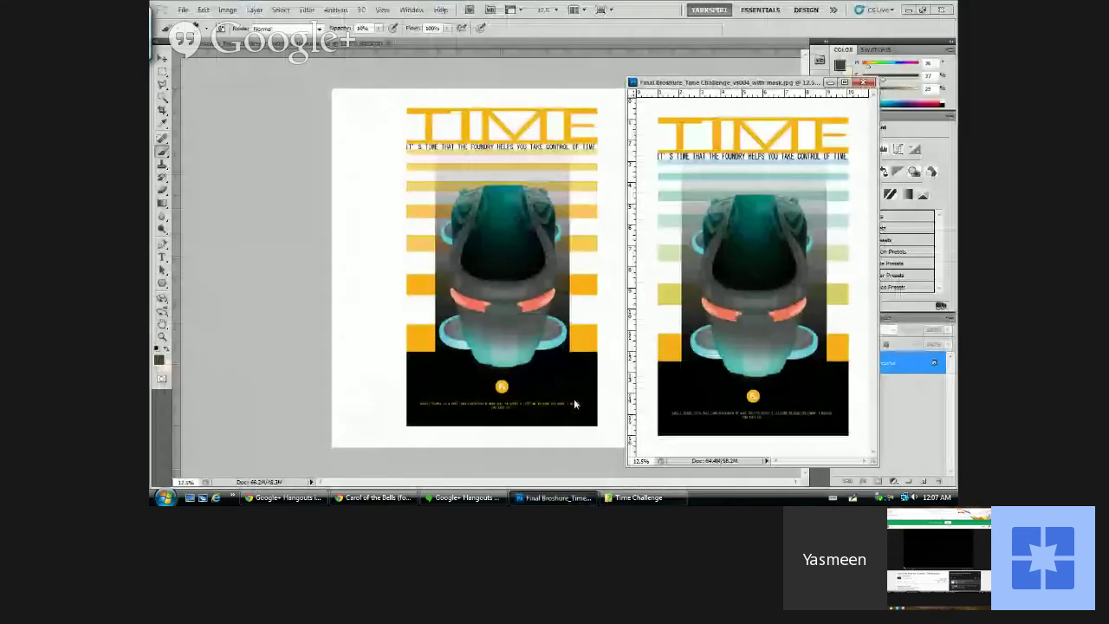
pyautogui.click(636, 497)
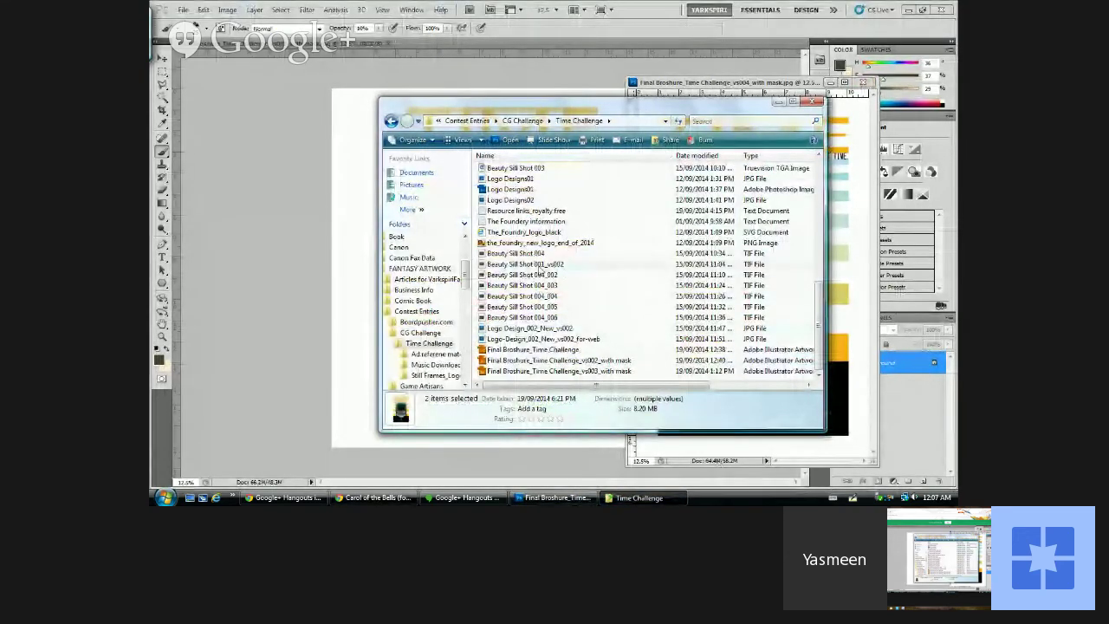
# - Check the Beauty Sill Shot TIF files in the Time Challenge folder and open Beauty Sill Shot 004 with Adobe Photoshop CS5
pyautogui.click(539, 265)
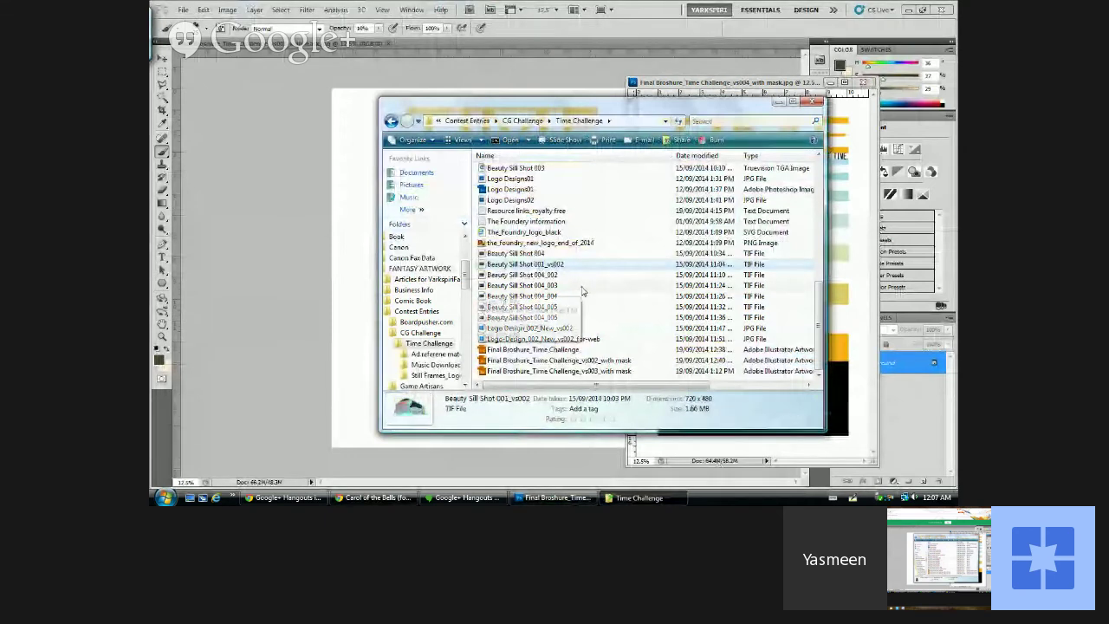
pyautogui.click(481, 276)
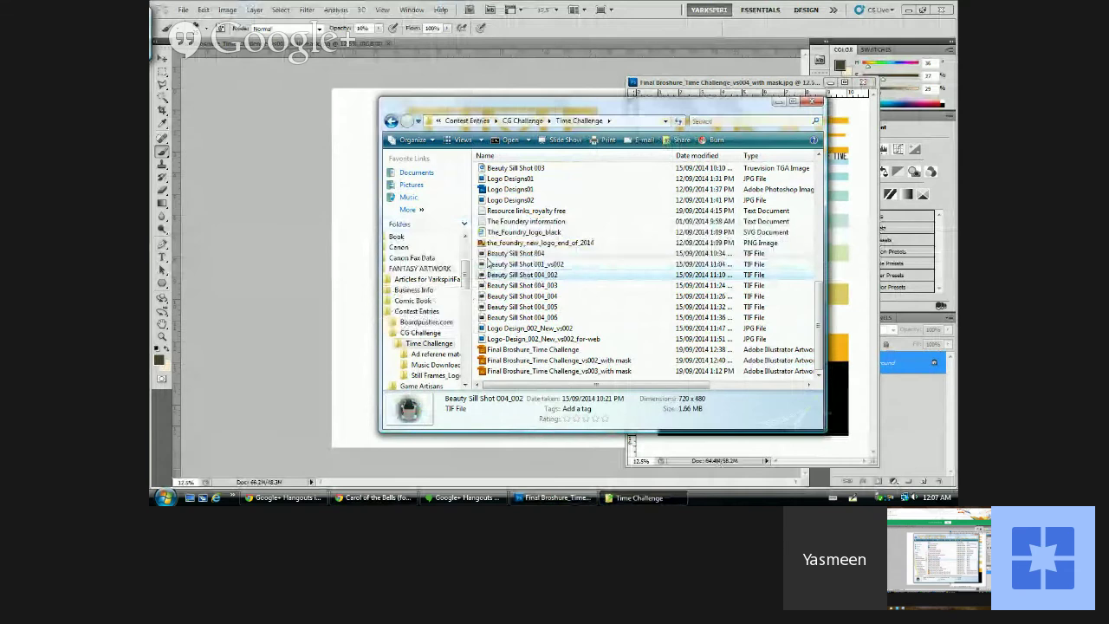
pyautogui.click(489, 254)
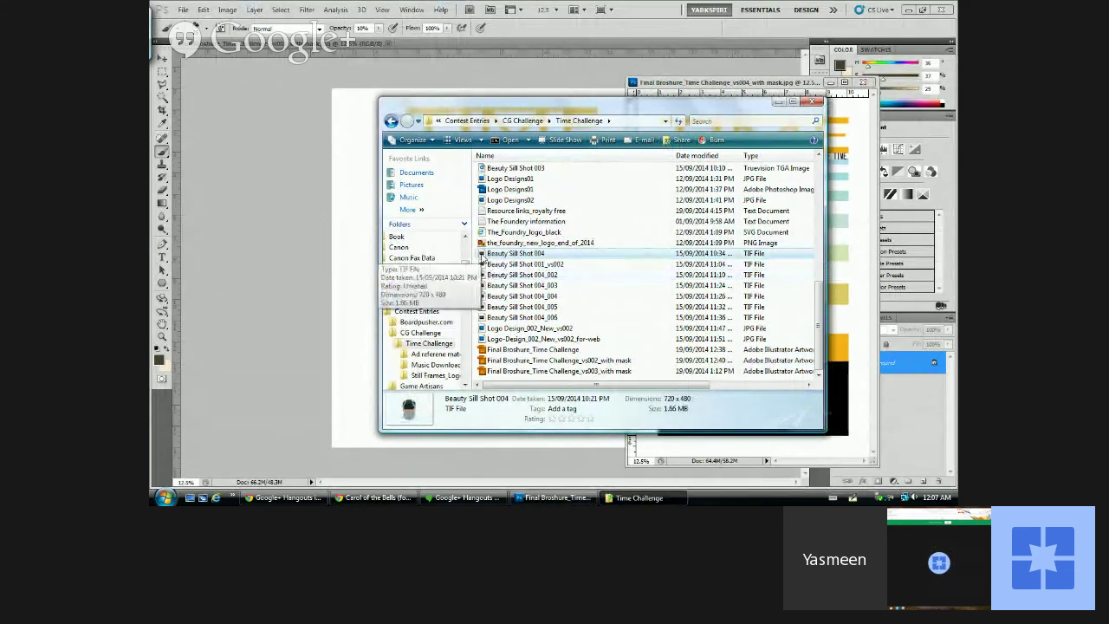
pyautogui.rightClick(482, 257)
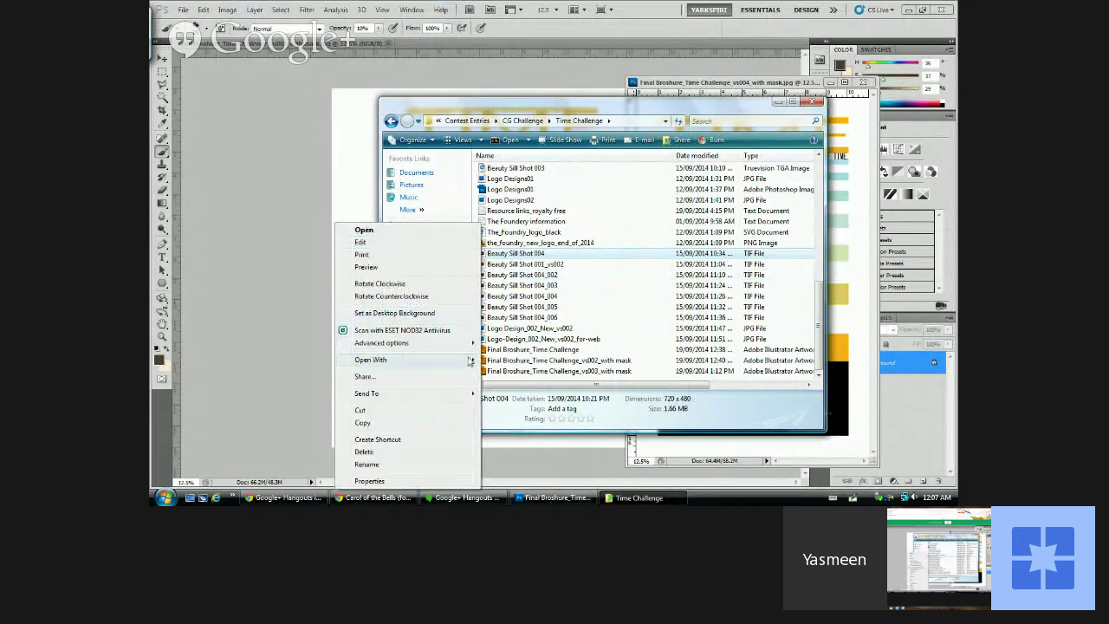
pyautogui.moveTo(469, 361)
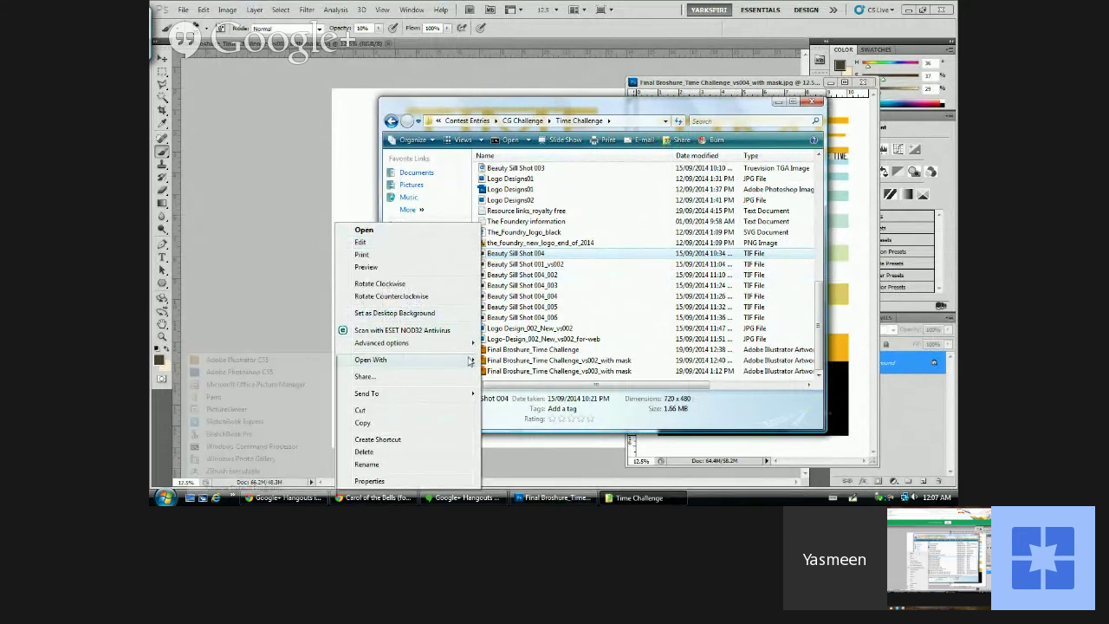
pyautogui.click(272, 372)
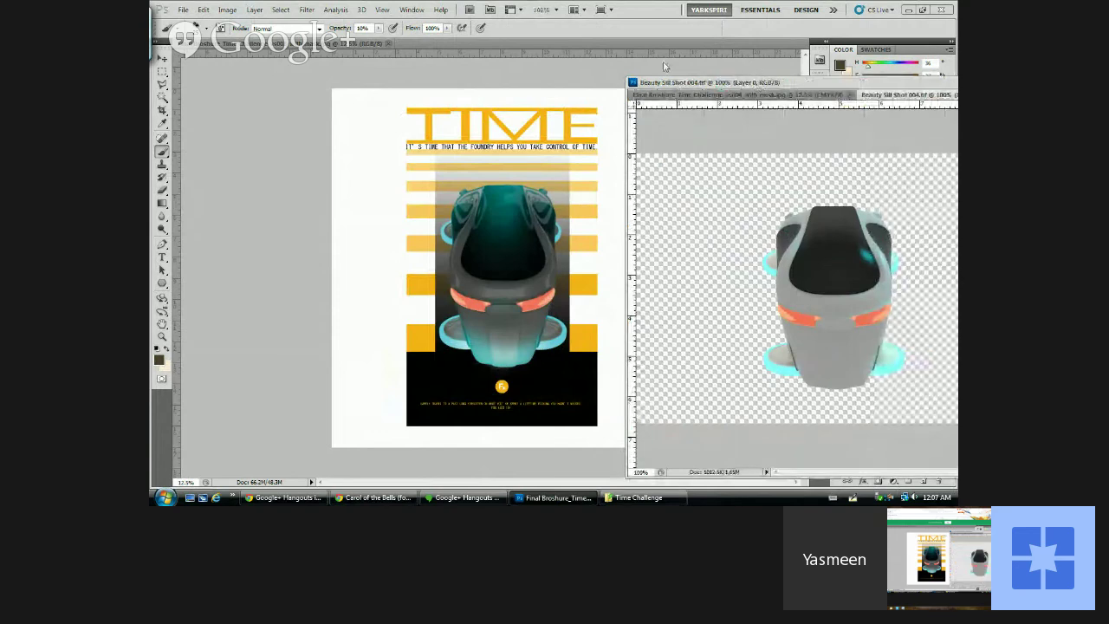
# - Move the Beauty Sill Shot 004 window into full view, examine the vehicle render and close the image
pyautogui.moveTo(761, 85); pyautogui.dragTo(691, 67)
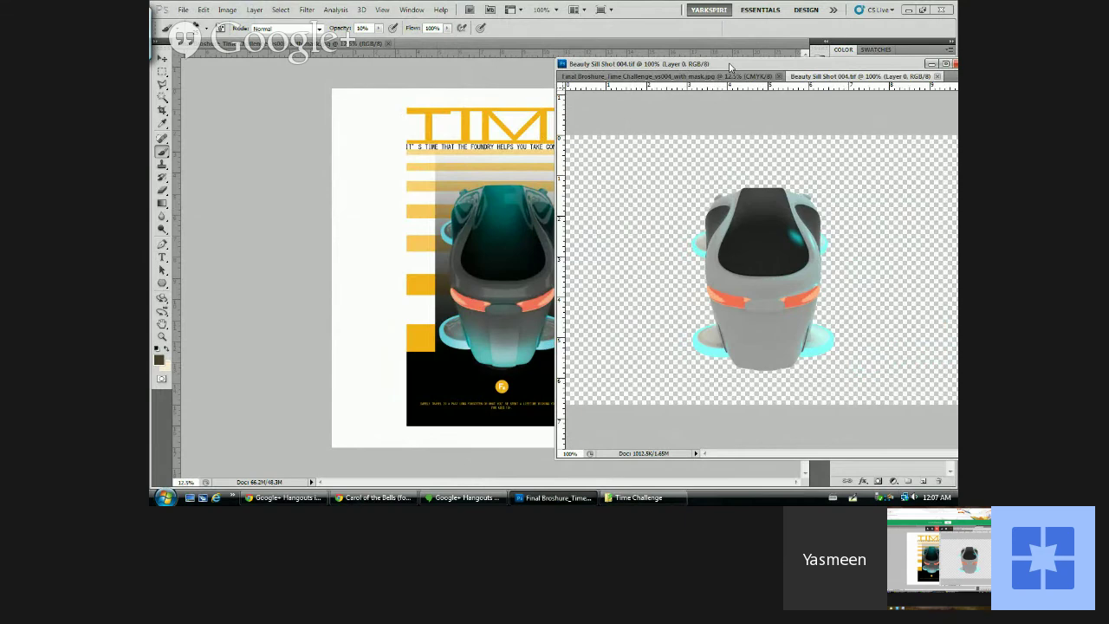
pyautogui.moveTo(730, 66); pyautogui.dragTo(669, 67)
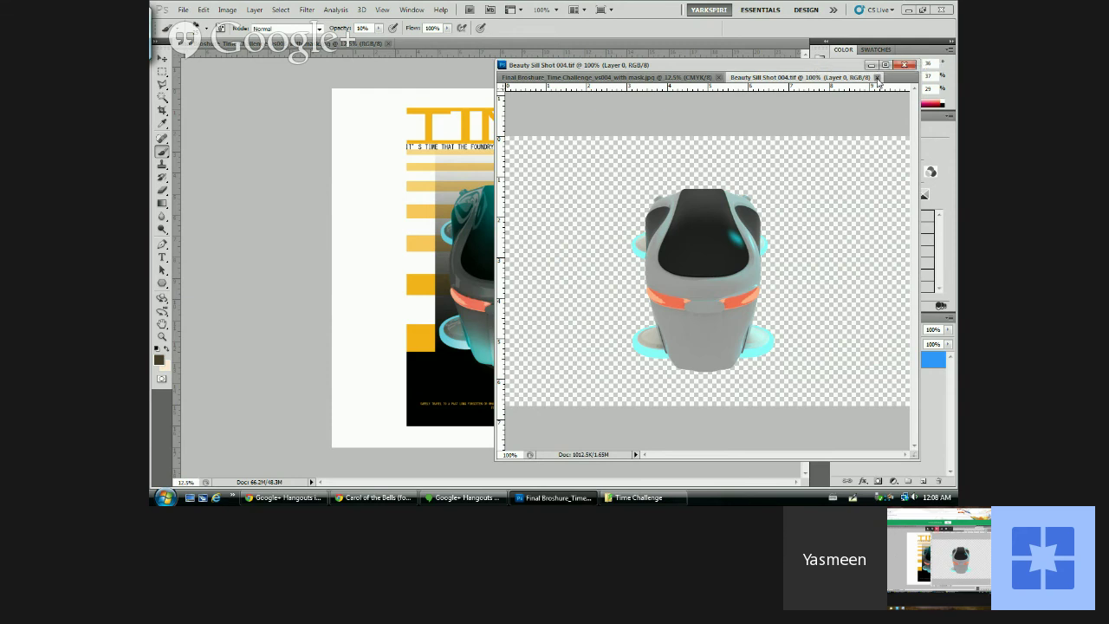
pyautogui.hotkey('ctrl', 'w')
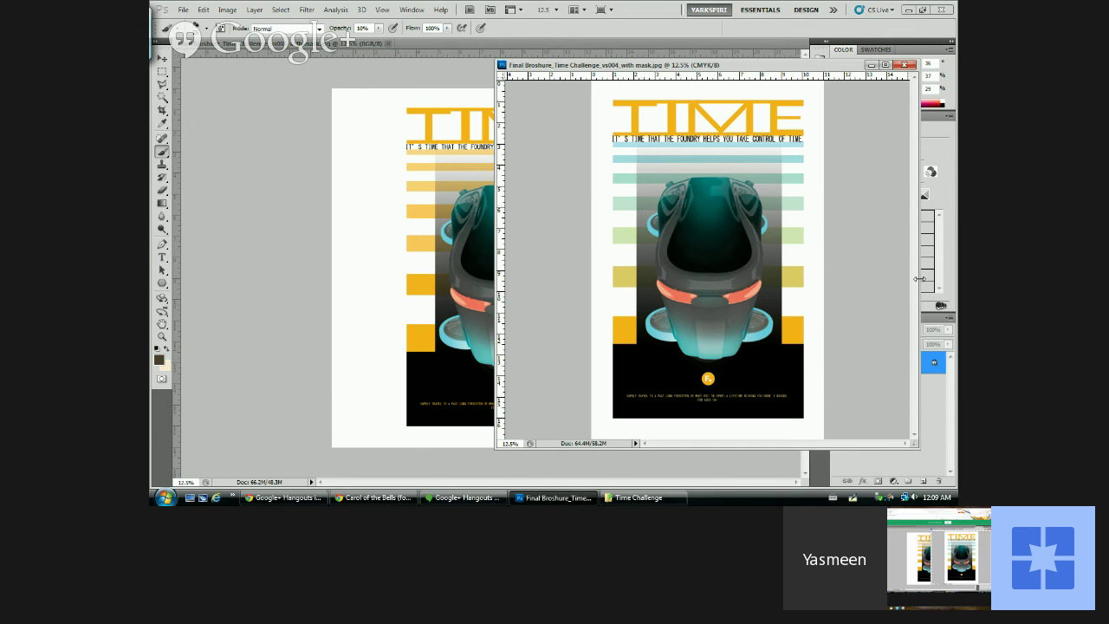
# - Narrow the vs004 brochure window and place it beside the other brochure version so both designs are uncovered
pyautogui.moveTo(919, 284); pyautogui.dragTo(758, 298)
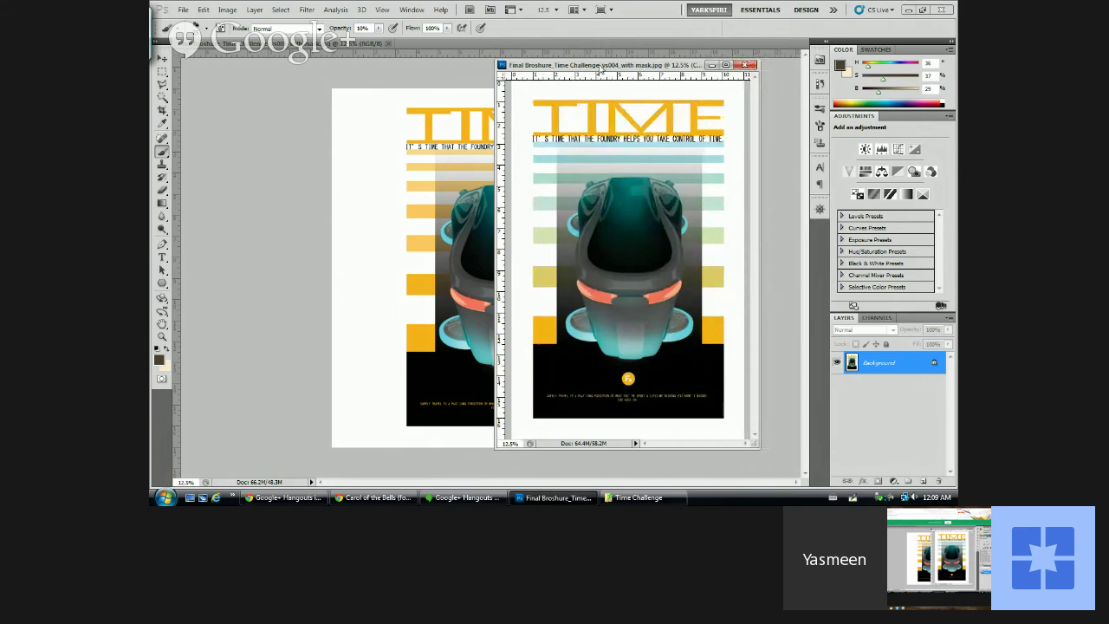
pyautogui.moveTo(600, 66); pyautogui.dragTo(713, 69)
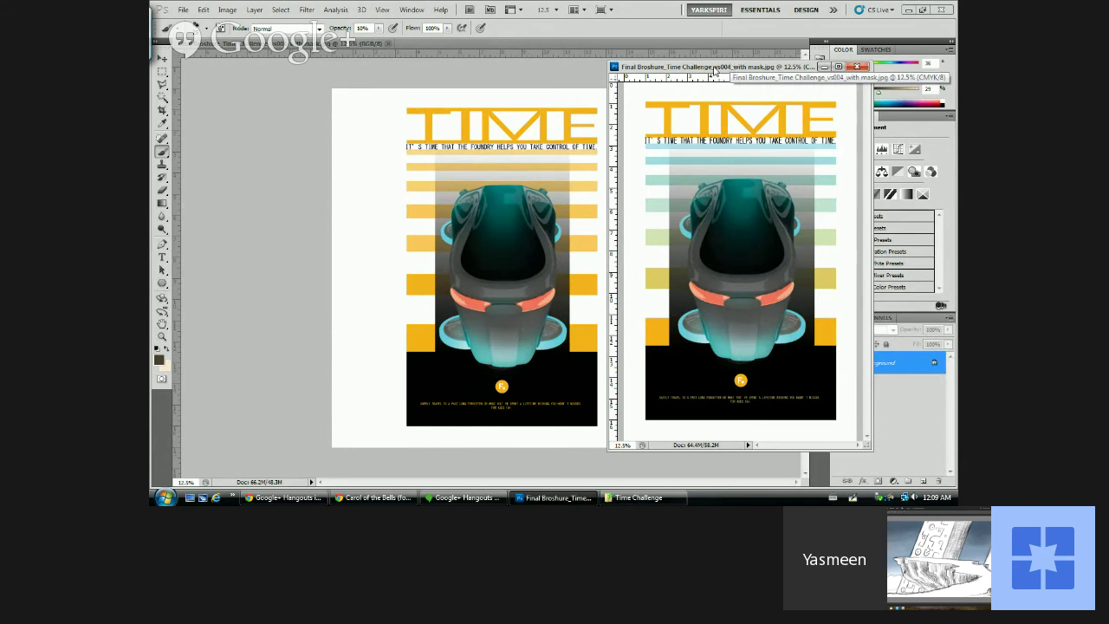
pyautogui.moveTo(716, 71)
pyautogui.mouseDown()
pyautogui.moveTo(759, 88)
pyautogui.moveTo(723, 88)
pyautogui.mouseUp()
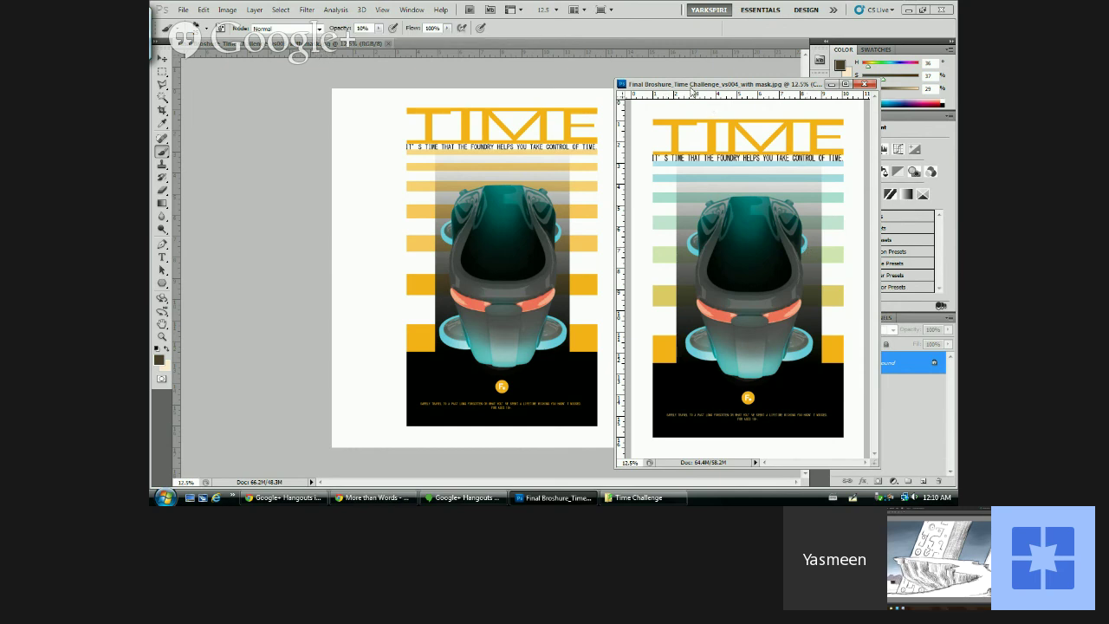
pyautogui.moveTo(693, 87); pyautogui.dragTo(730, 90)
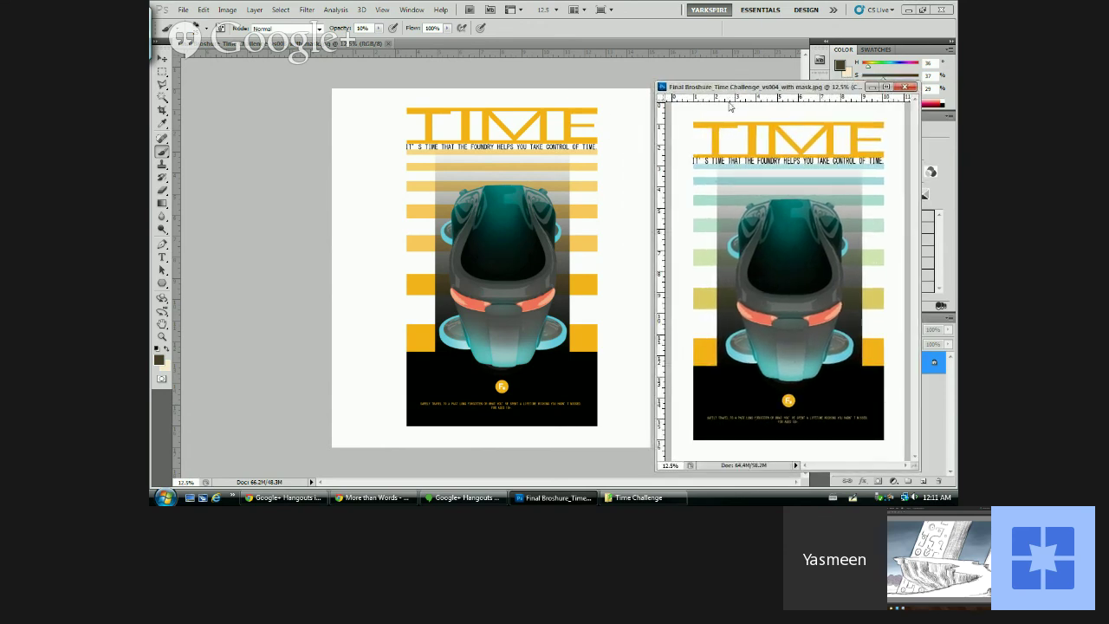
# - Check the YouTube playlist and the Google+ Hangouts broadcast window, then return to the brochures in Photoshop
pyautogui.hotkey('alt', 'Tab')
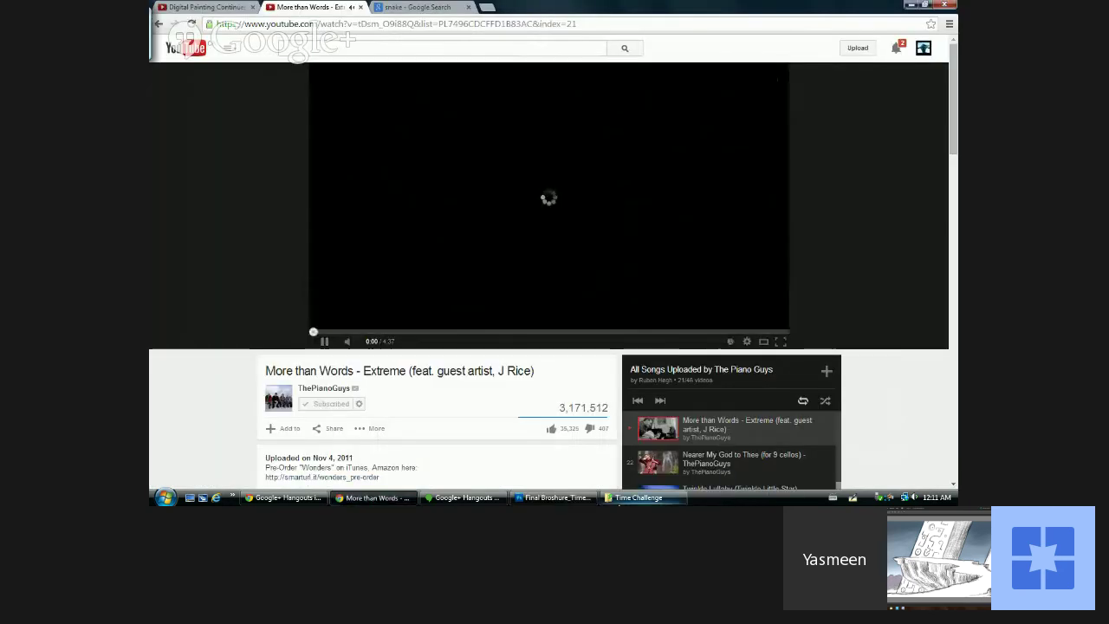
pyautogui.click(553, 498)
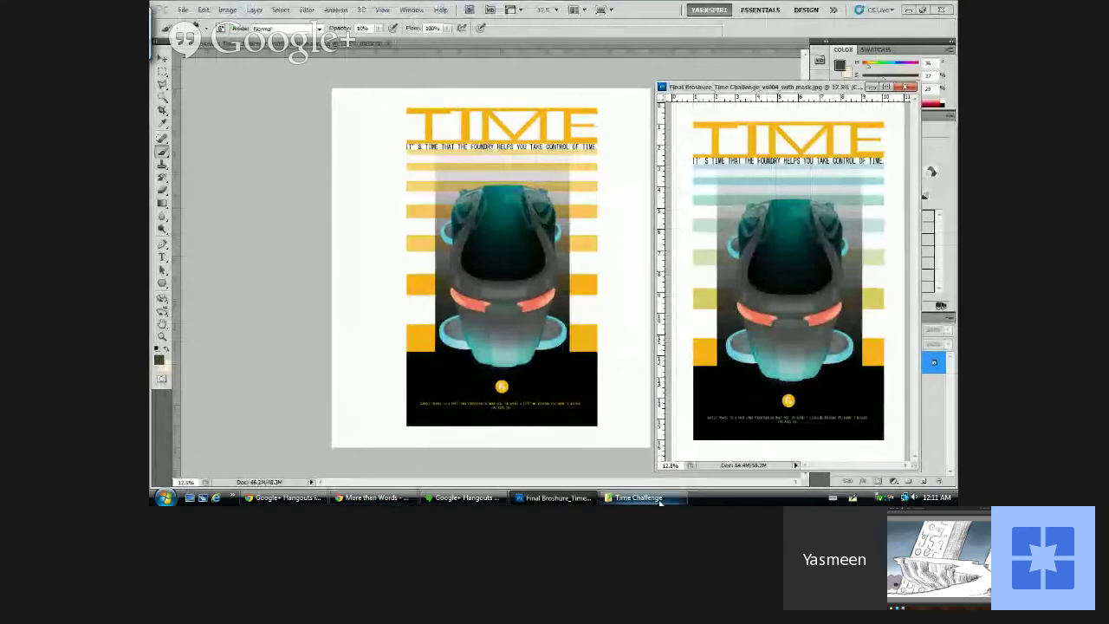
pyautogui.click(465, 498)
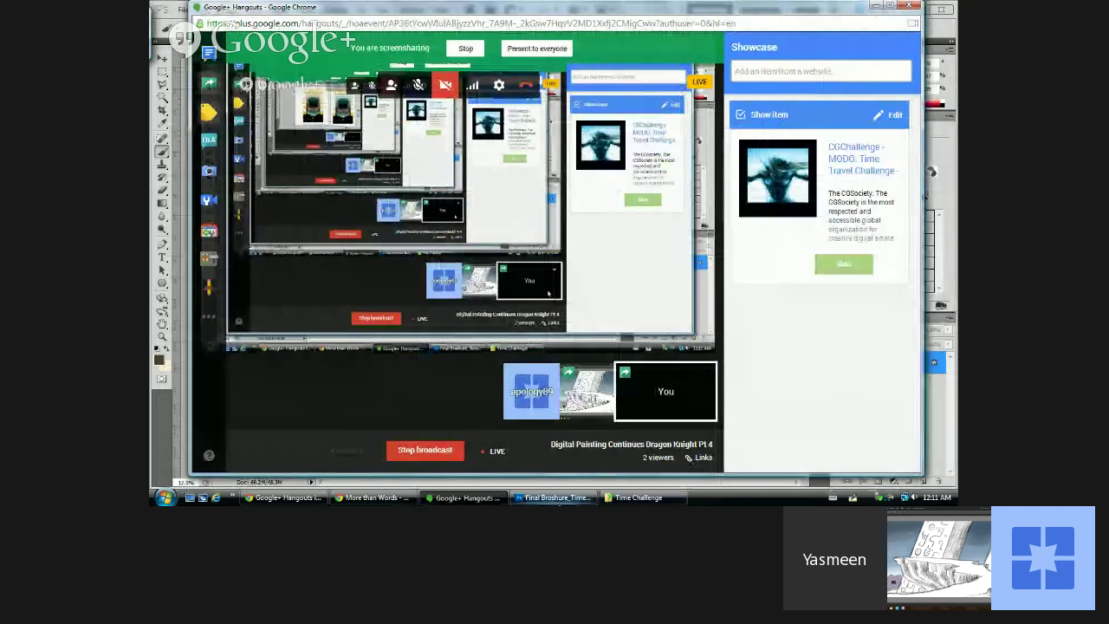
pyautogui.click(553, 498)
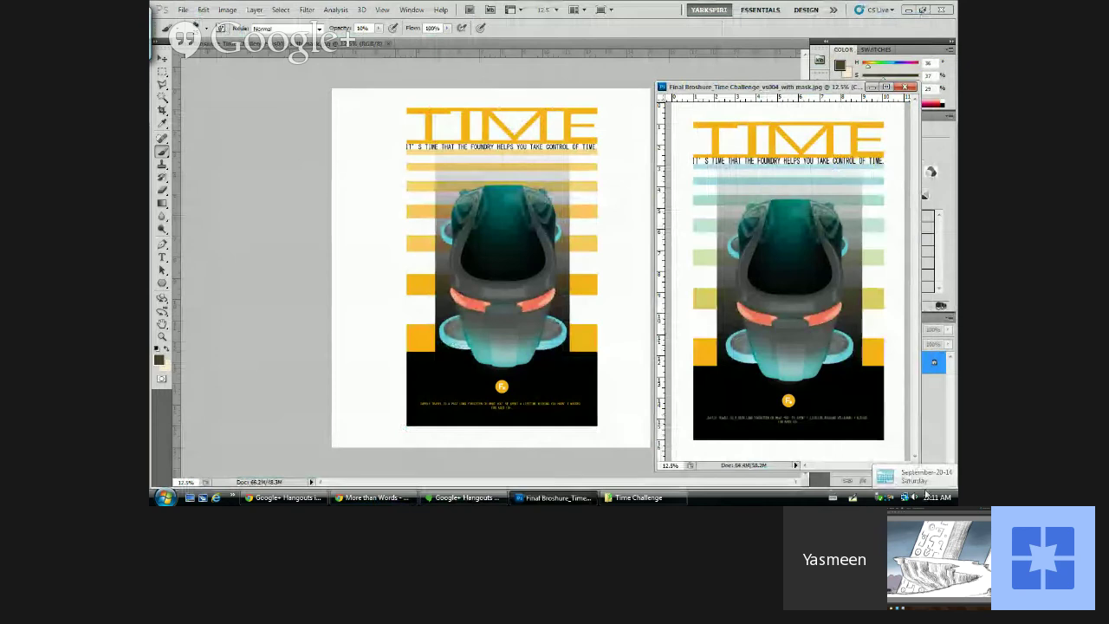
# - Close the Time Challenge folder window
pyautogui.click(641, 498)
pyautogui.rightClick(656, 499)
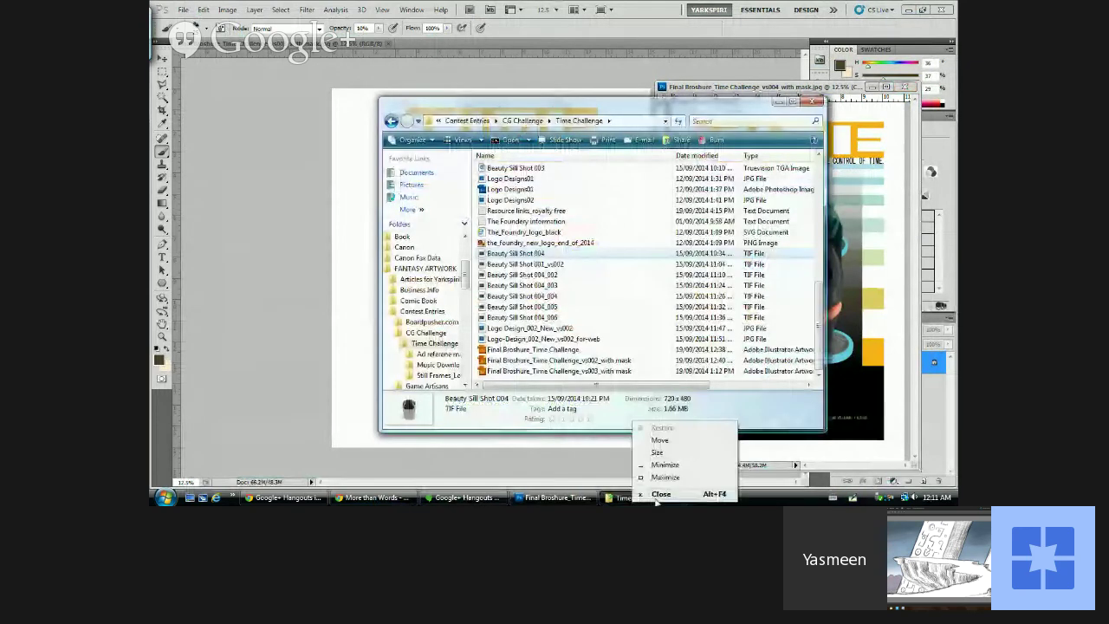
pyautogui.click(678, 502)
pyautogui.hotkey('alt', 'F4')
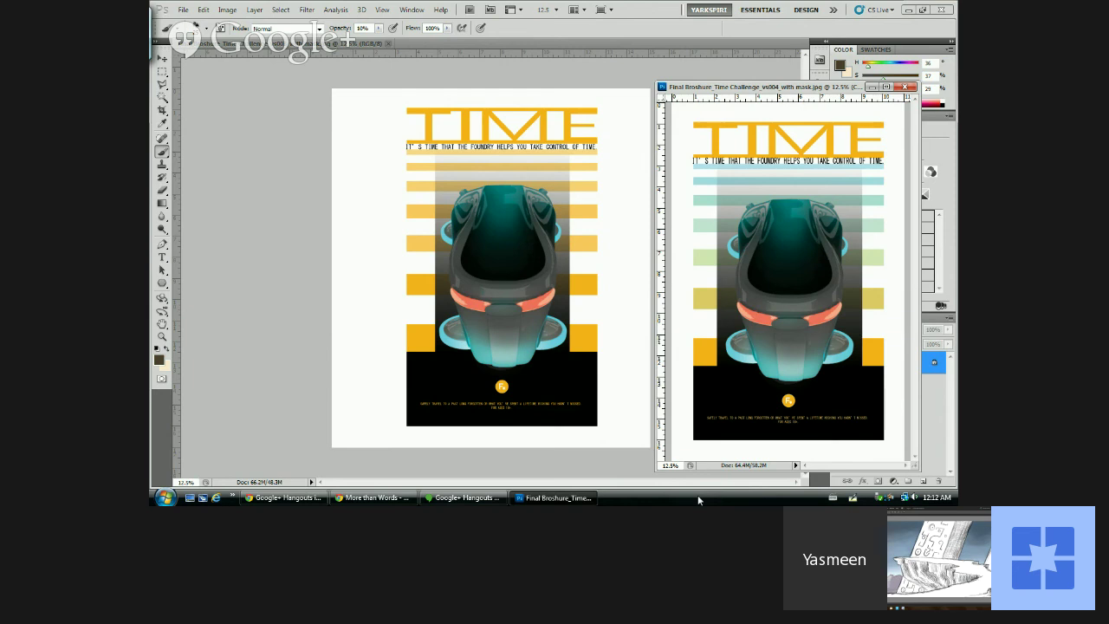
pyautogui.click(176, 501)
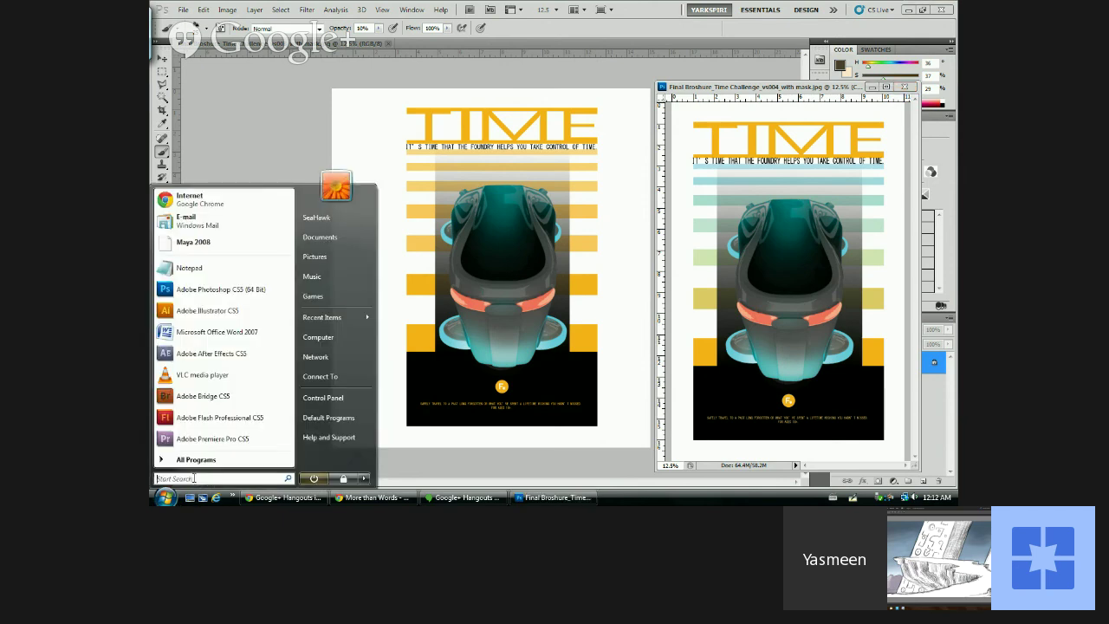
pyautogui.click(248, 451)
pyautogui.scroll(-7, 282, 314)
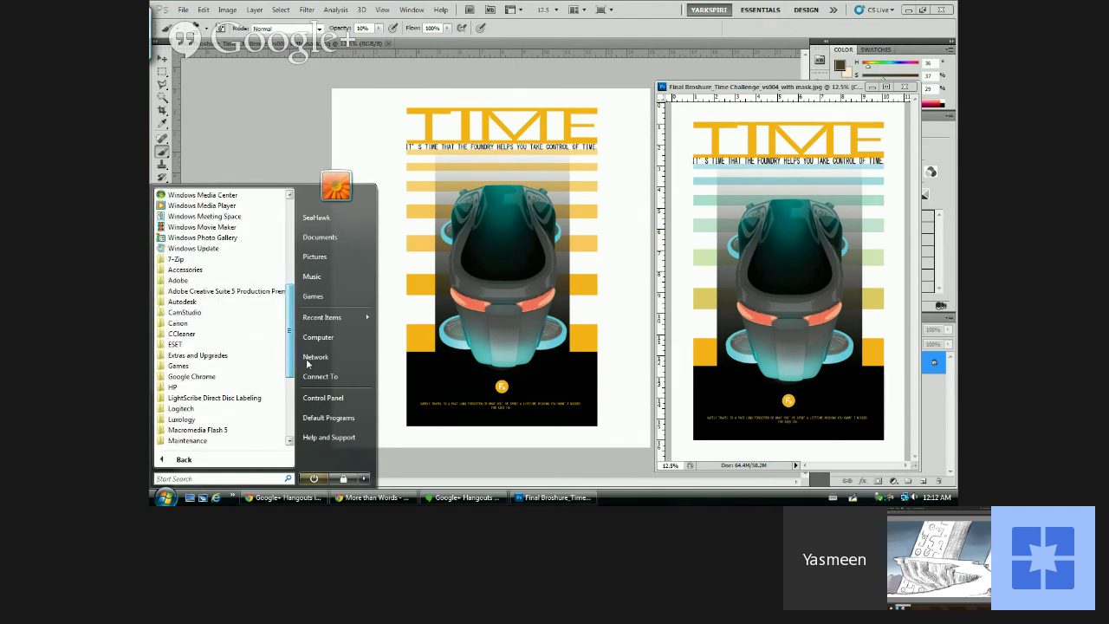
pyautogui.scroll(-3, 308, 364)
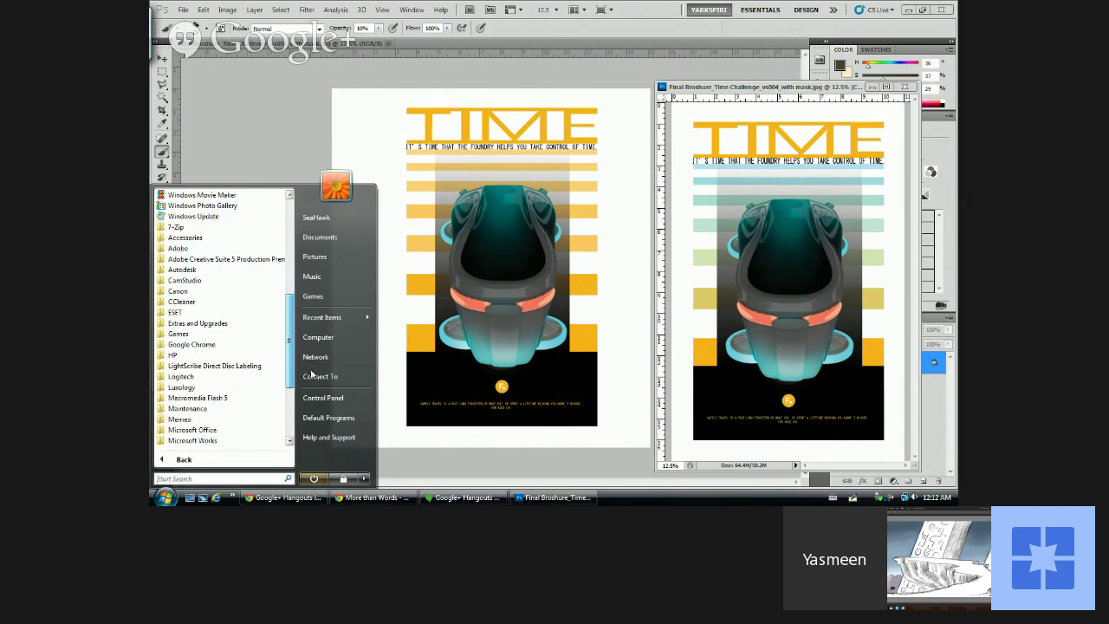
pyautogui.scroll(-1, 313, 382)
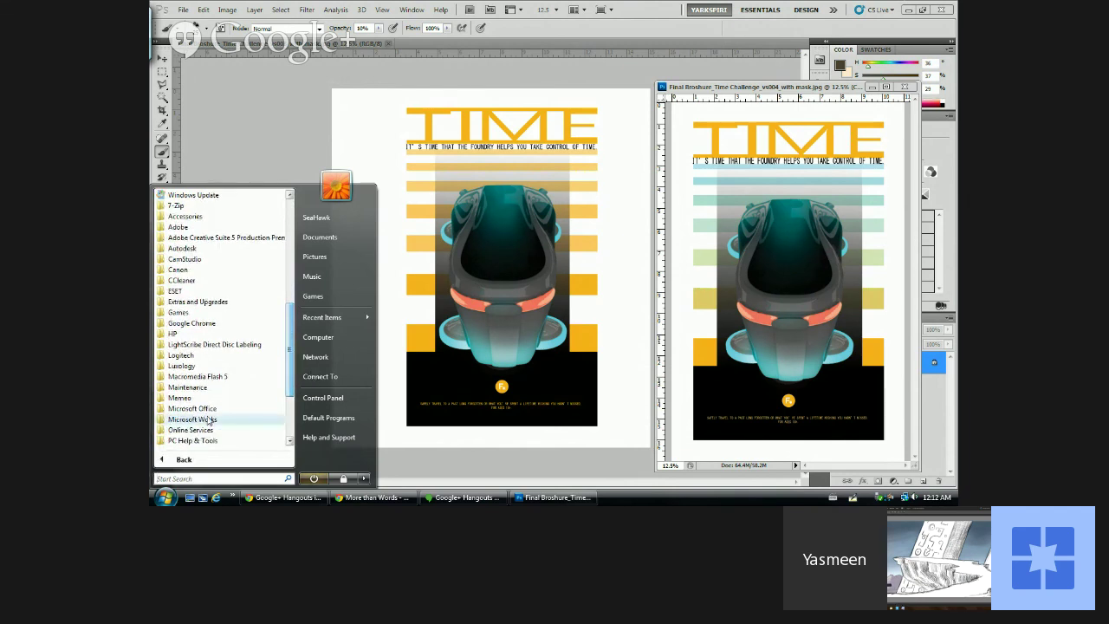
pyautogui.click(257, 408)
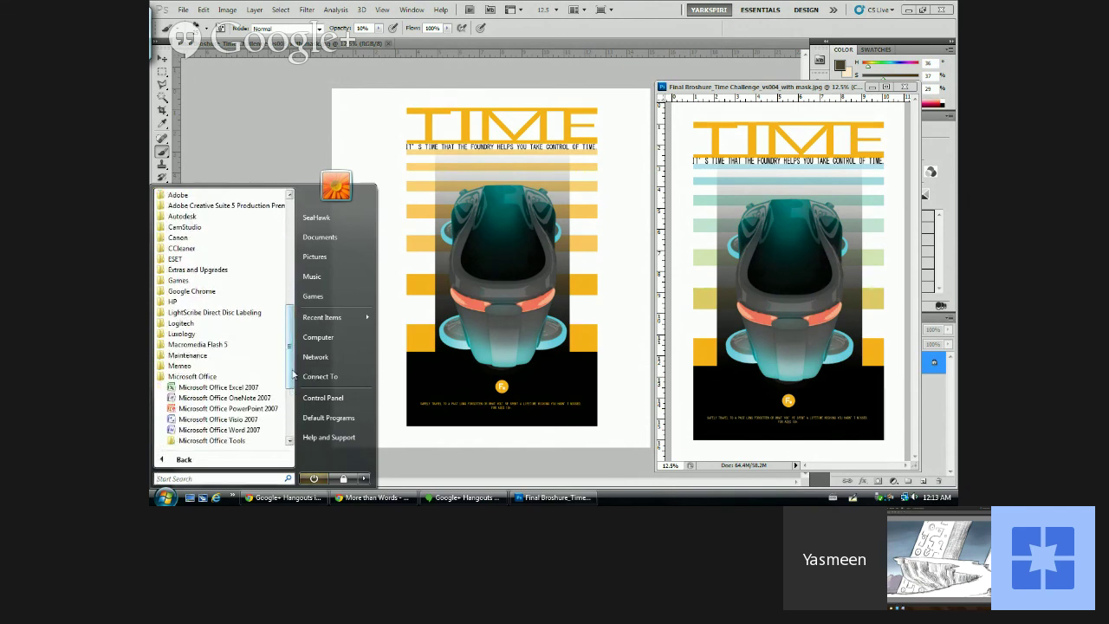
pyautogui.click(481, 471)
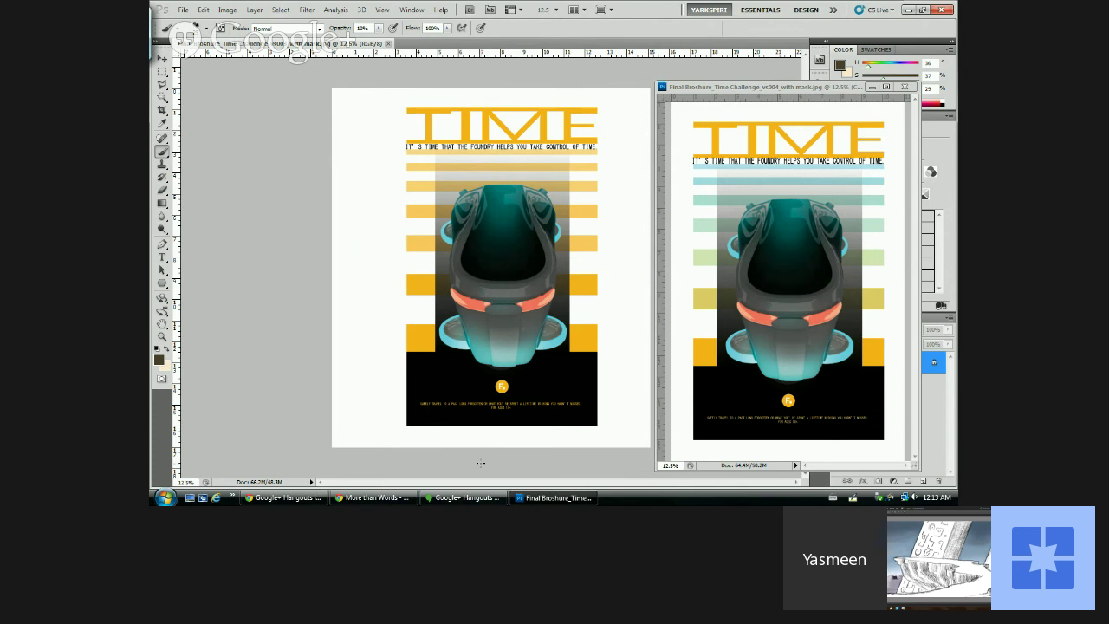
# - Reposition the floating vs004 brochure window roughly level with the other brochure version for a side-by-side comparison
pyautogui.click(797, 93)
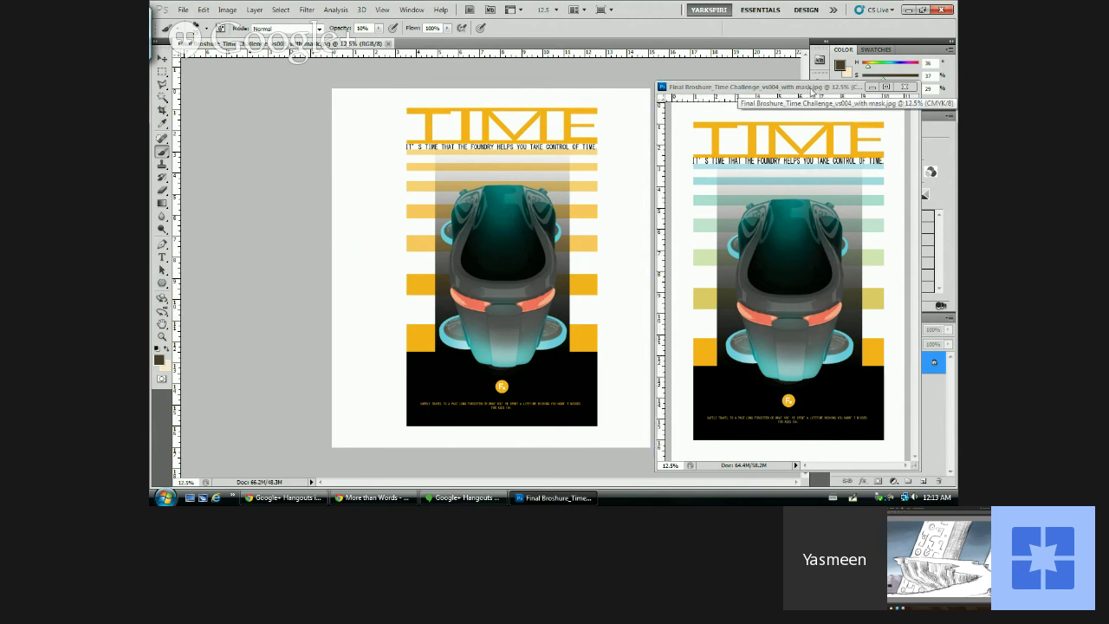
pyautogui.moveTo(776, 93)
pyautogui.mouseDown()
pyautogui.moveTo(790, 91)
pyautogui.moveTo(779, 88)
pyautogui.mouseUp()
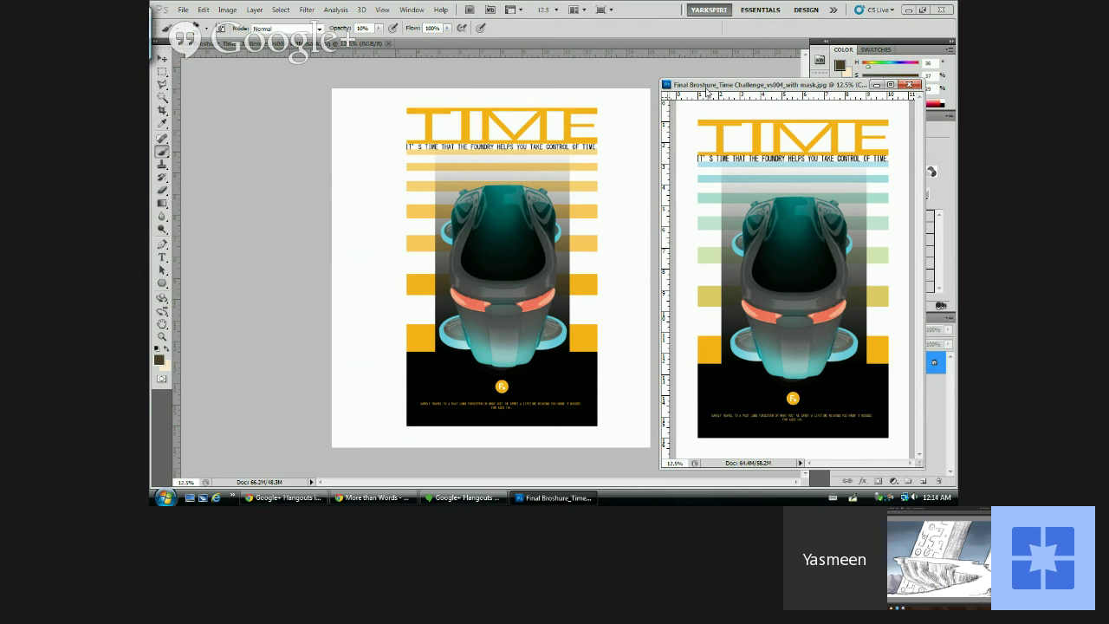
pyautogui.moveTo(706, 87)
pyautogui.mouseDown()
pyautogui.moveTo(704, 77)
pyautogui.moveTo(705, 88)
pyautogui.mouseUp()
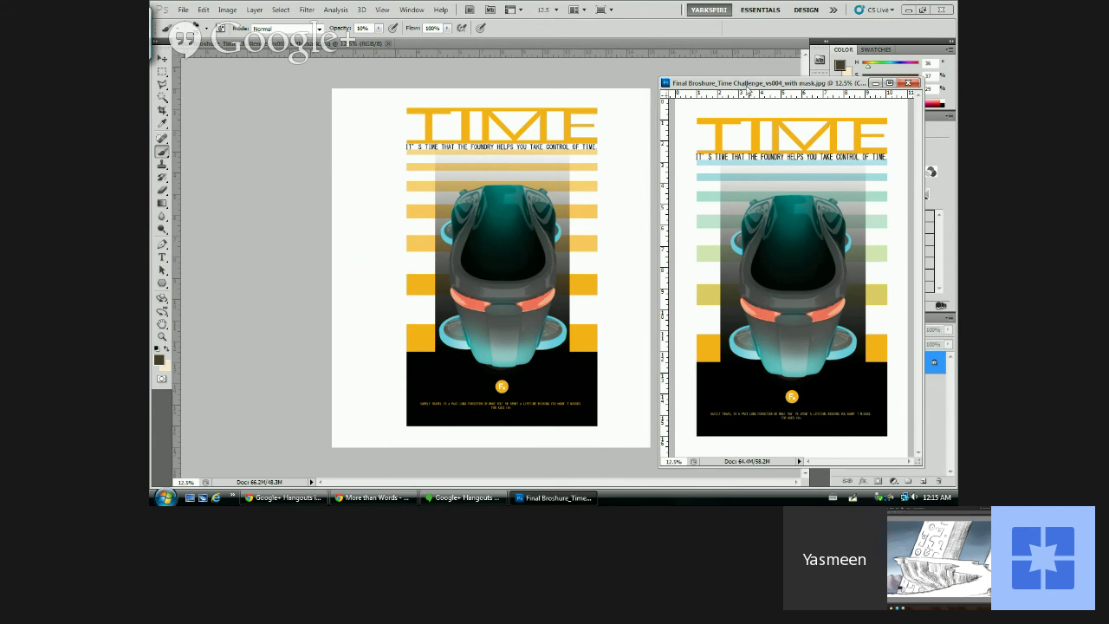
pyautogui.moveTo(750, 84); pyautogui.dragTo(748, 75)
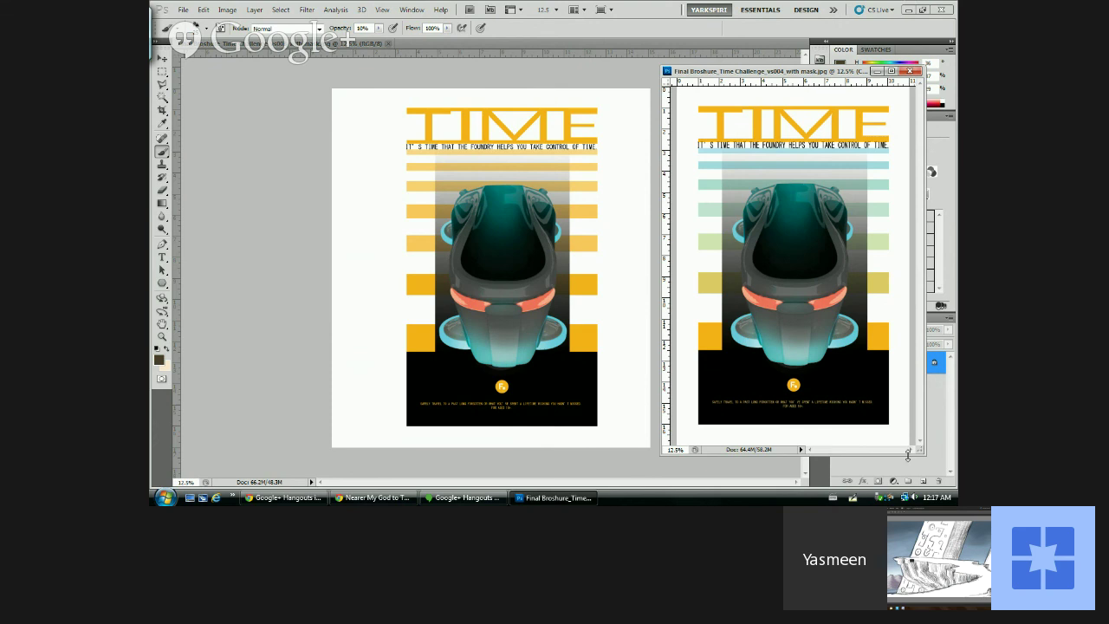
pyautogui.moveTo(723, 74); pyautogui.dragTo(681, 71)
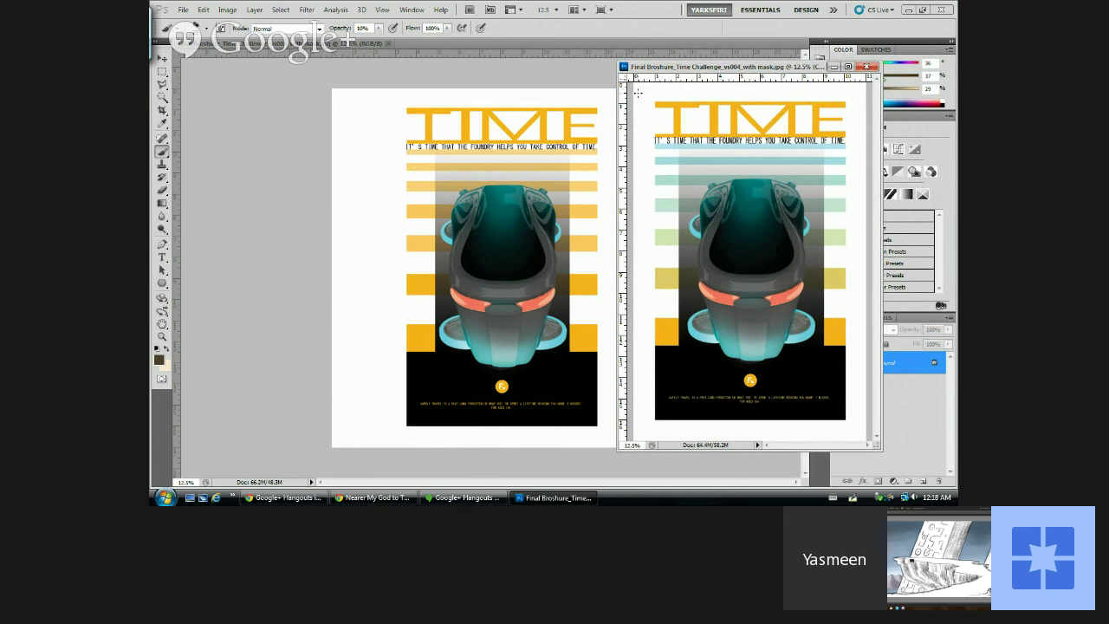
# - Switch to the YouTube music playlist in Chrome
pyautogui.moveTo(453, 501)
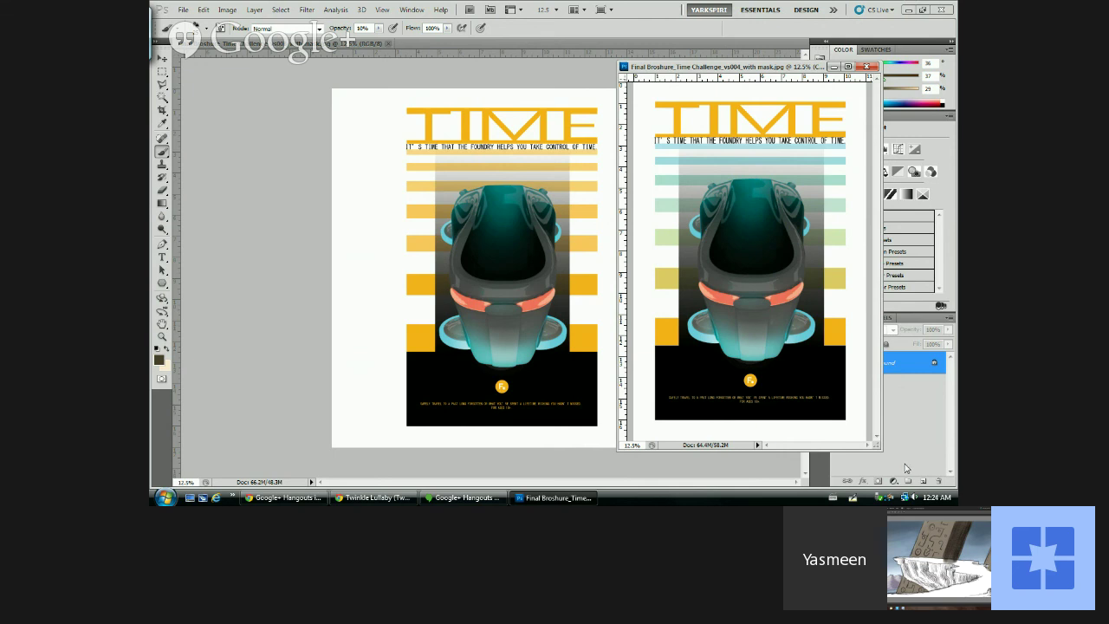
pyautogui.click(372, 497)
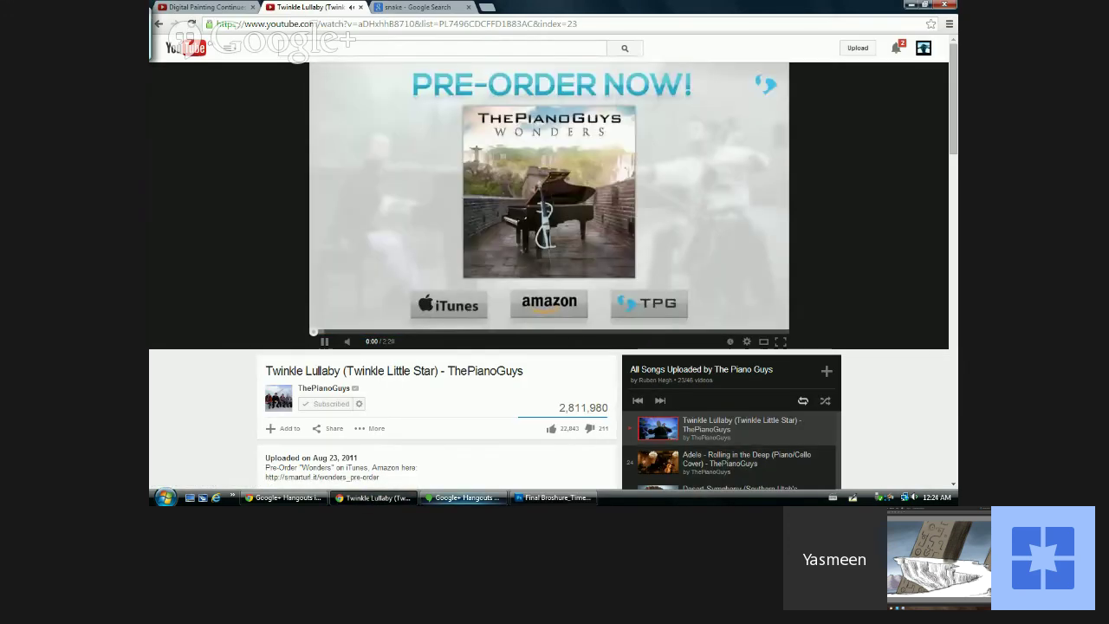
# - Close the YouTube tab playing Twinkle Lullaby in Chrome and return to the brochures in Photoshop
pyautogui.click(554, 498)
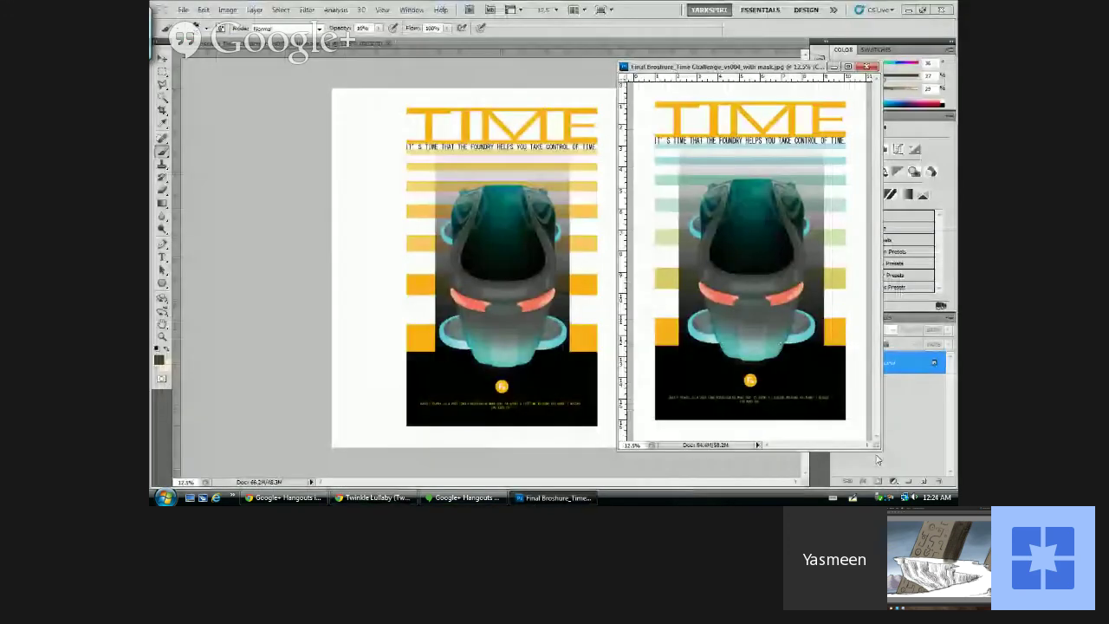
pyautogui.click(388, 498)
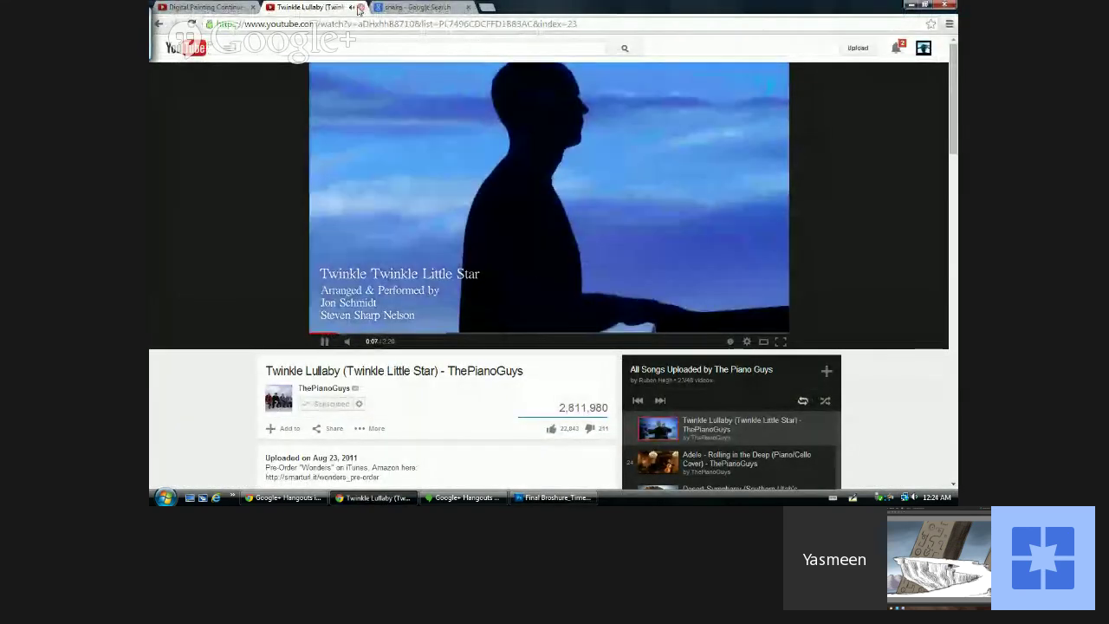
pyautogui.hotkey('ctrl', 'w')
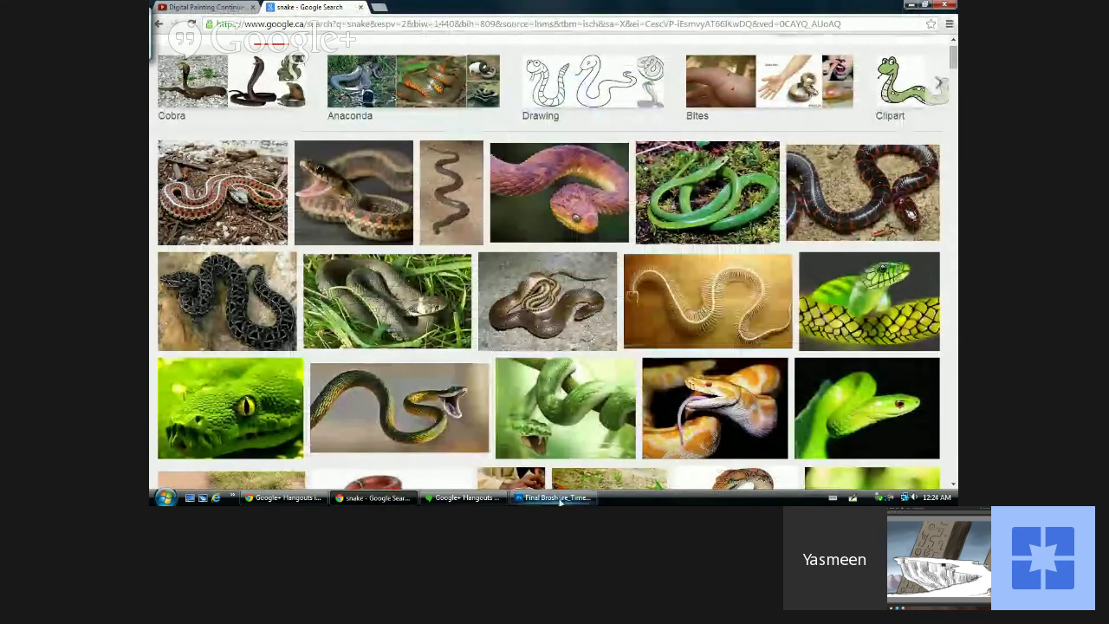
pyautogui.click(554, 497)
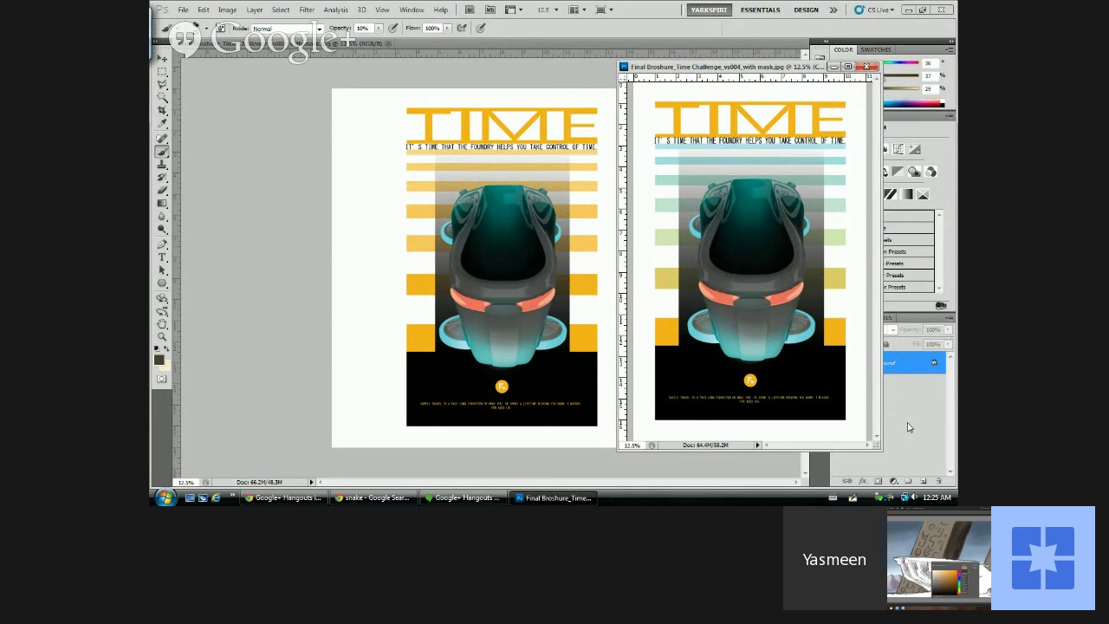
# - Move the floating vs004 brochure window level with and close beside the other brochure version, checking the Google+ Hangouts broadcast preview along the way
pyautogui.moveTo(709, 68)
pyautogui.mouseDown()
pyautogui.moveTo(685, 63)
pyautogui.moveTo(698, 68)
pyautogui.mouseUp()
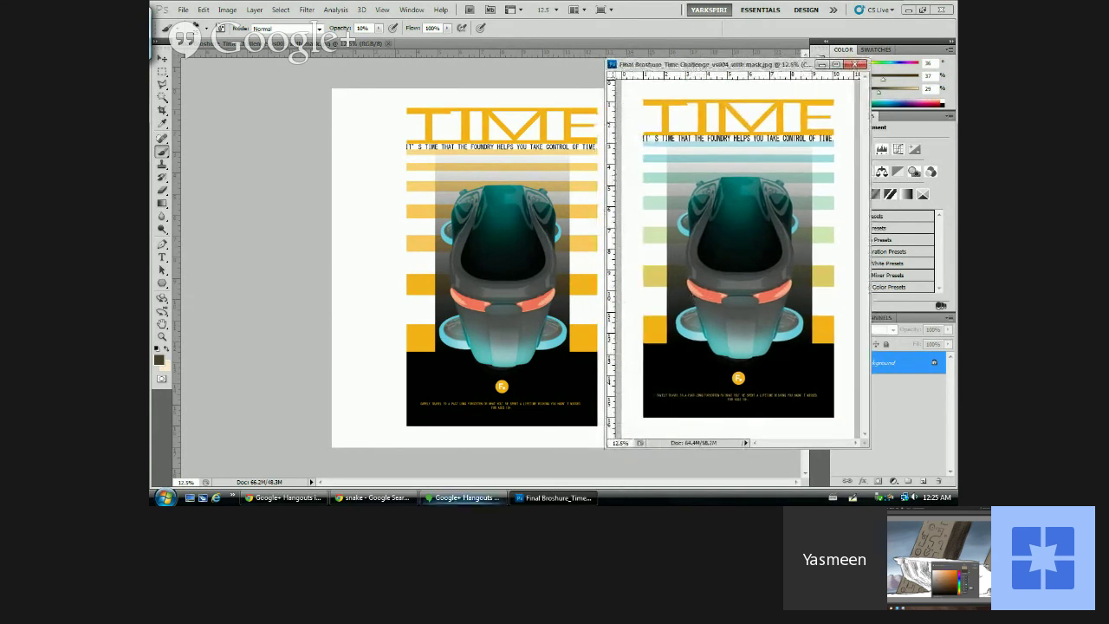
pyautogui.click(454, 501)
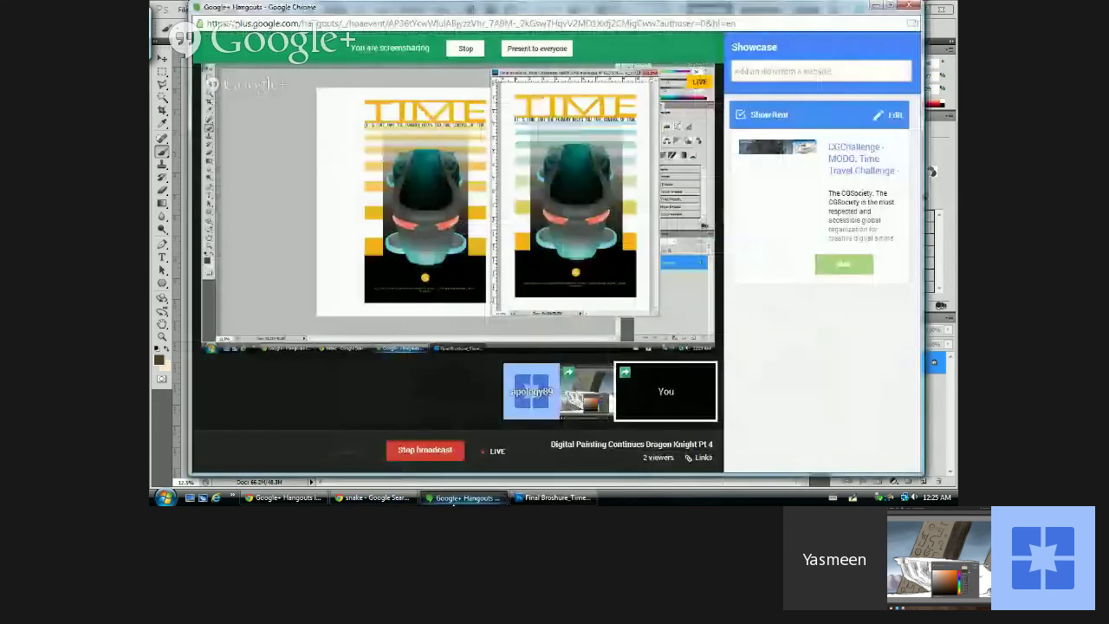
pyautogui.click(453, 501)
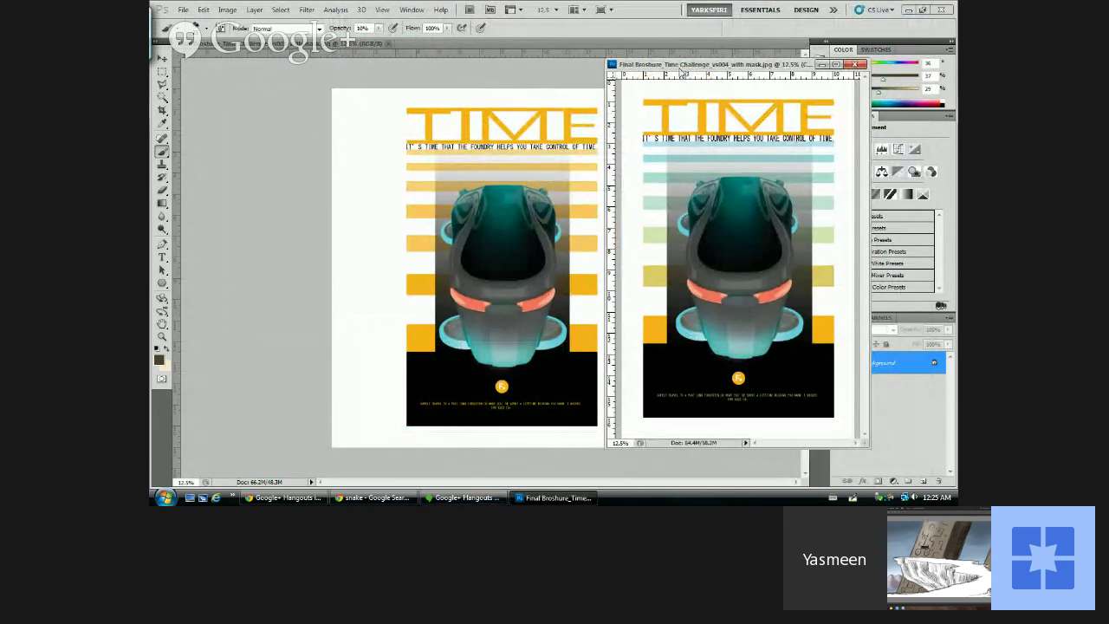
pyautogui.moveTo(681, 65)
pyautogui.mouseDown()
pyautogui.moveTo(712, 71)
pyautogui.moveTo(689, 72)
pyautogui.mouseUp()
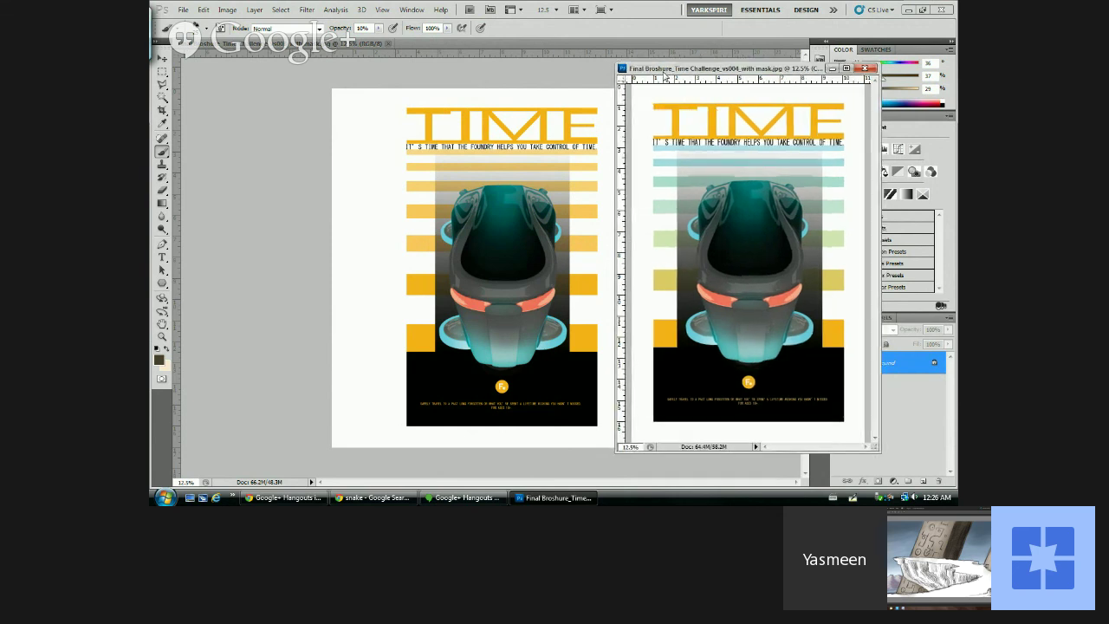
pyautogui.moveTo(664, 74); pyautogui.dragTo(656, 80)
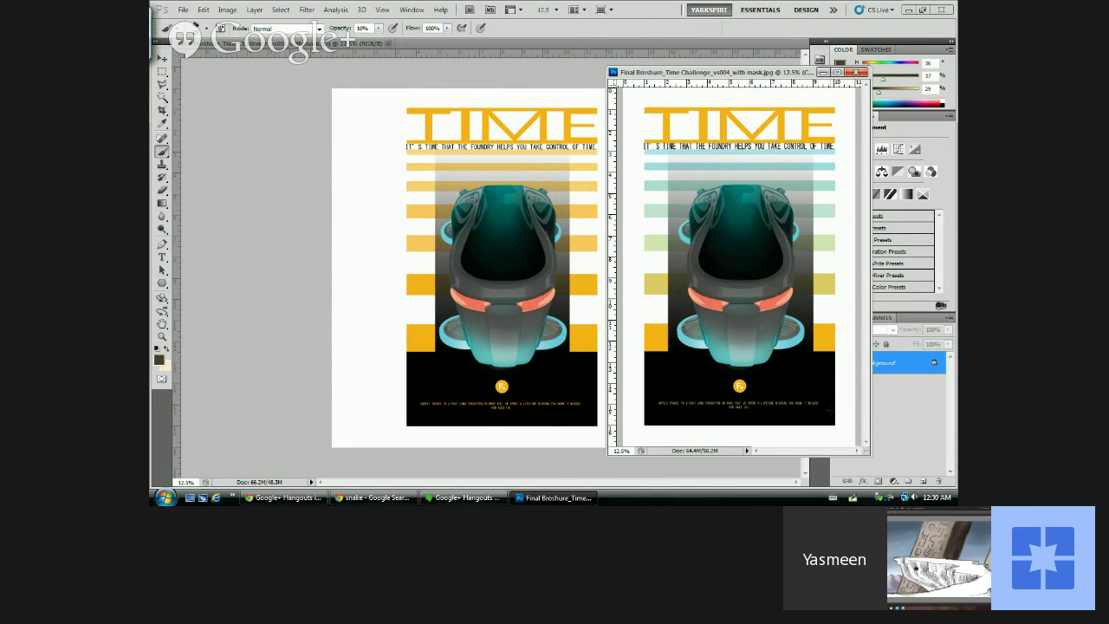
# - Switch to the Google+ Hangouts window to view the live broadcast and its participants
pyautogui.moveTo(458, 501)
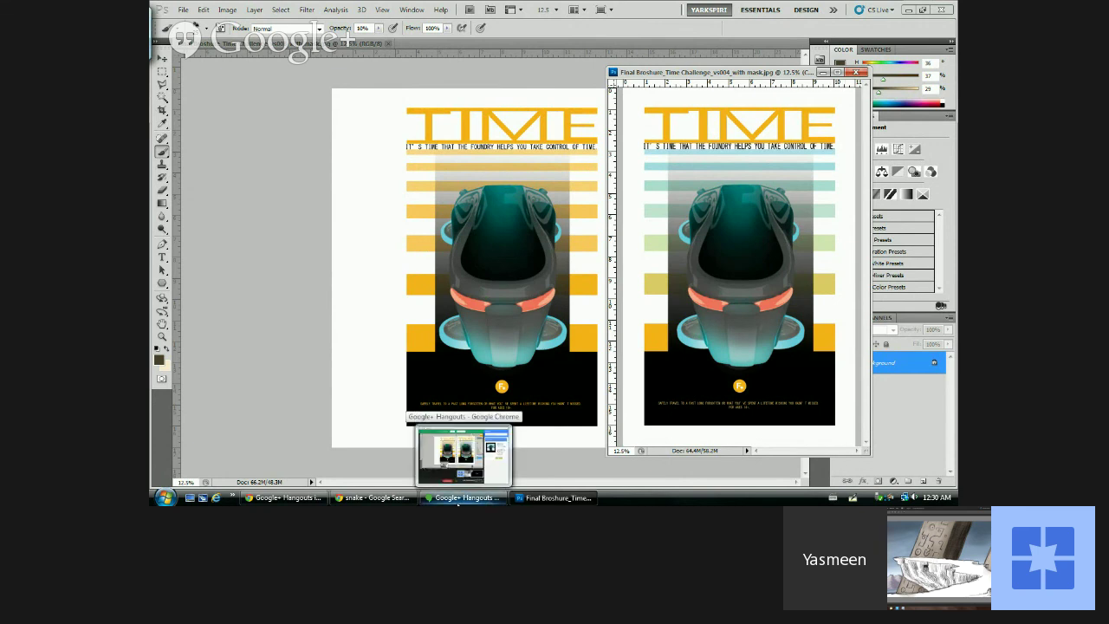
pyautogui.click(458, 501)
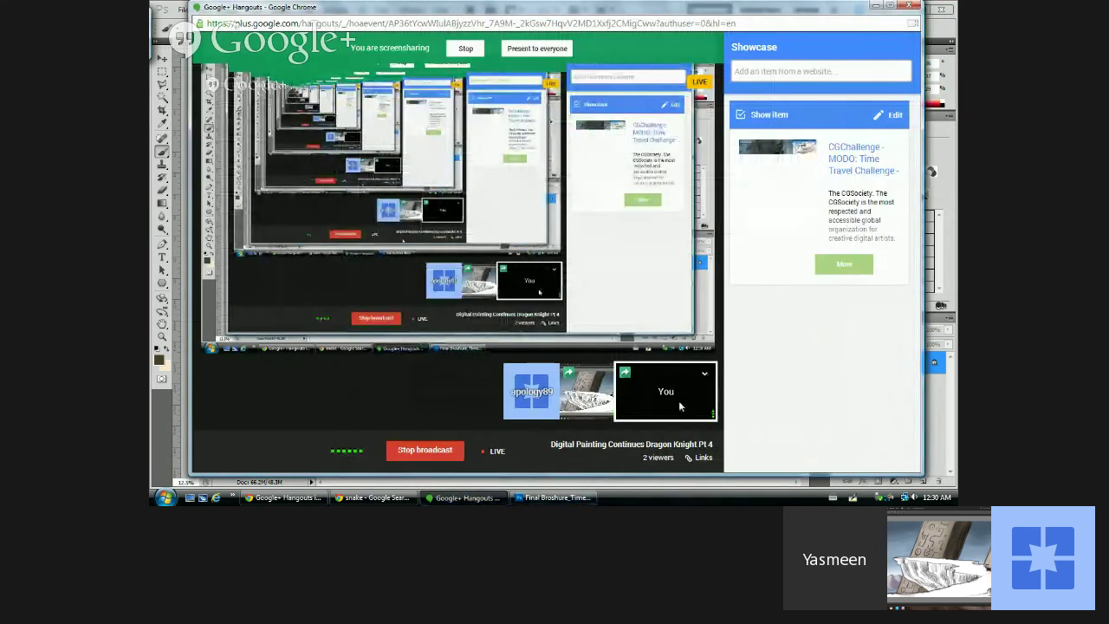
pyautogui.moveTo(572, 476)
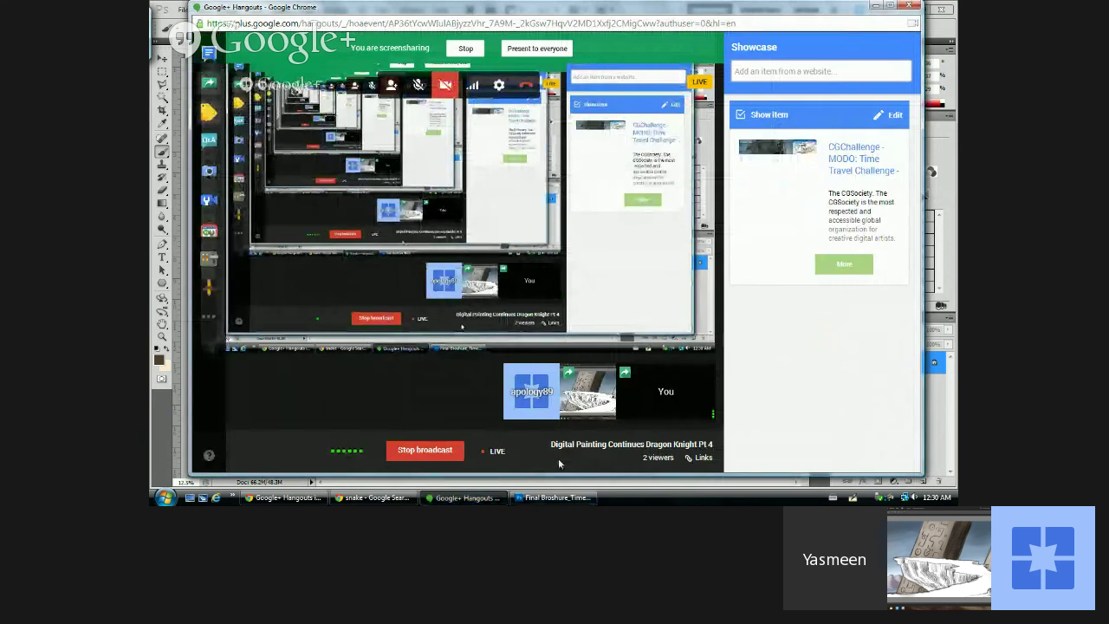